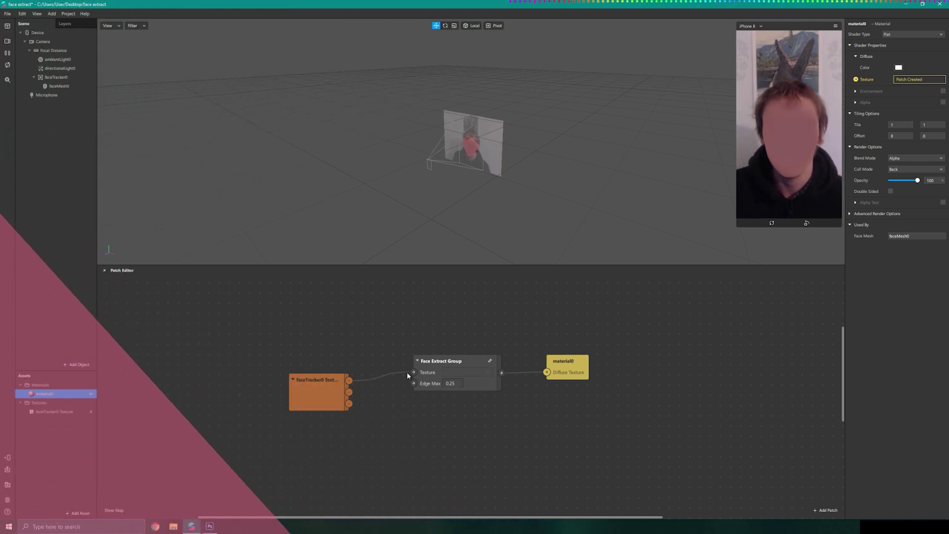
Step: Look inside the Face Extract Group patch, then return to the main patch graph
click(489, 362)
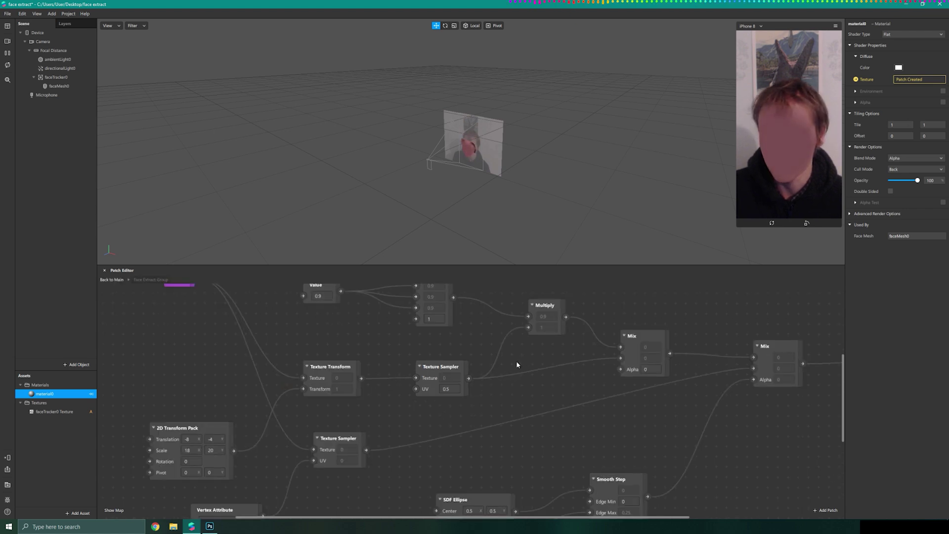
scroll(503, 363, down, 5)
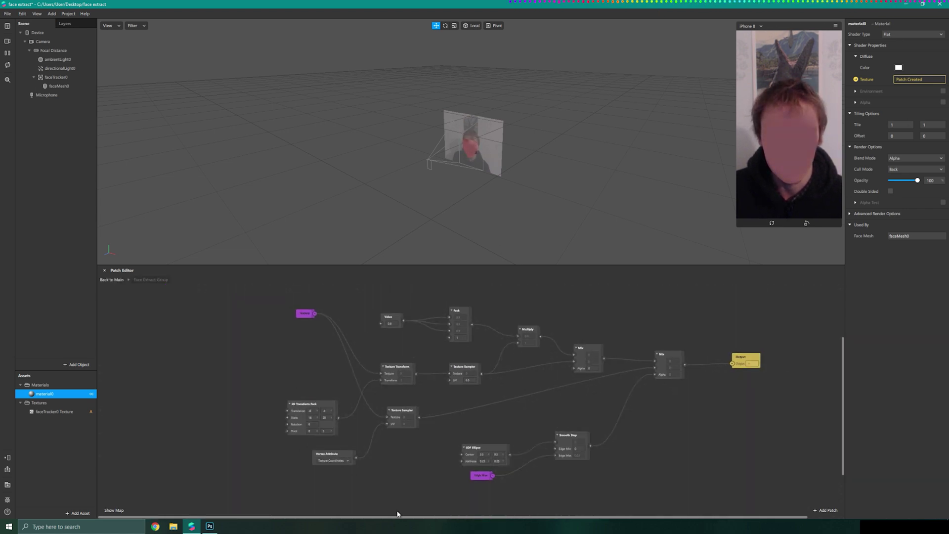
scroll(470, 423, up, 1)
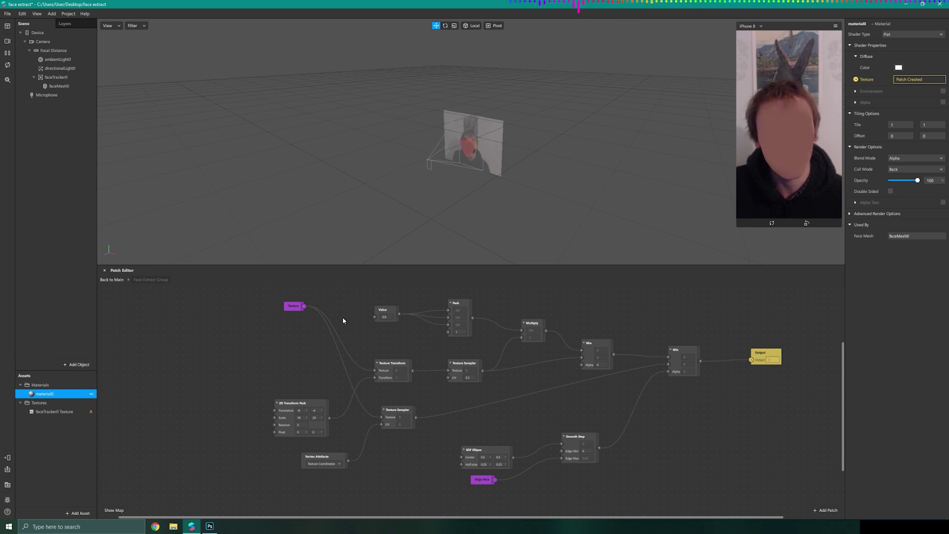
click(118, 280)
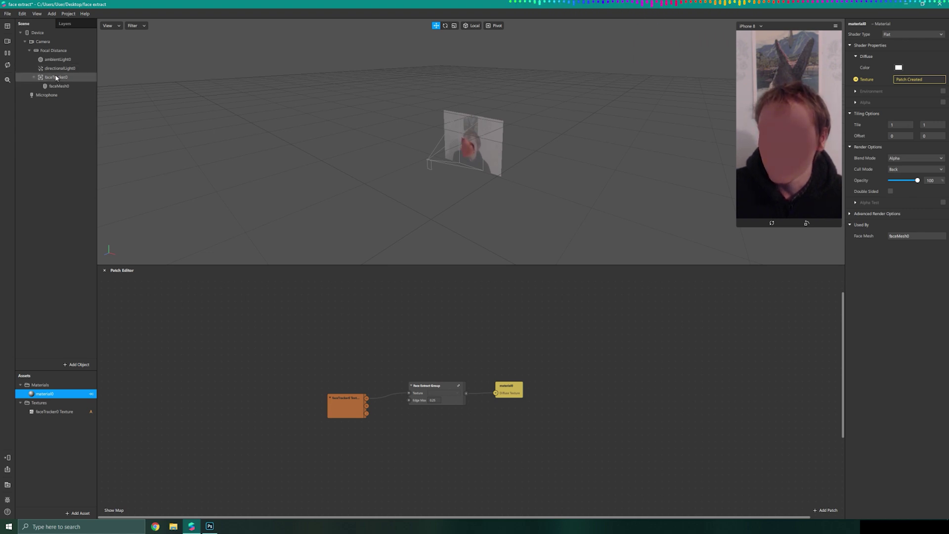
Step: Download the Face Reference Assets zip through Help > Download Face Assets
click(84, 14)
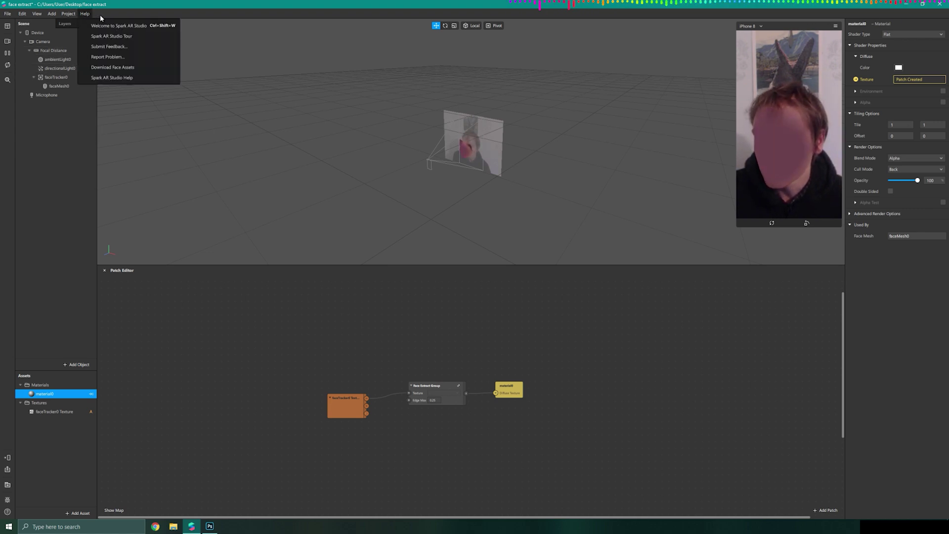
click(119, 67)
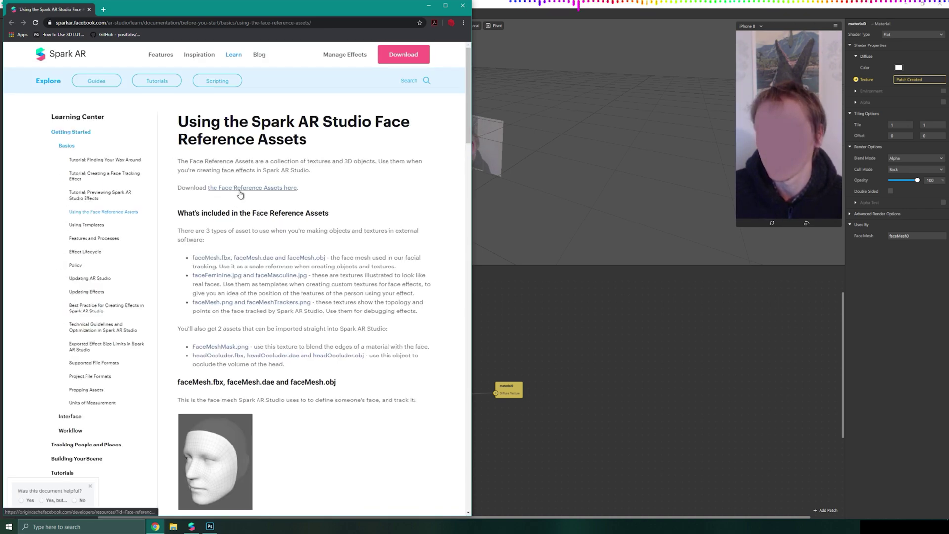
click(240, 192)
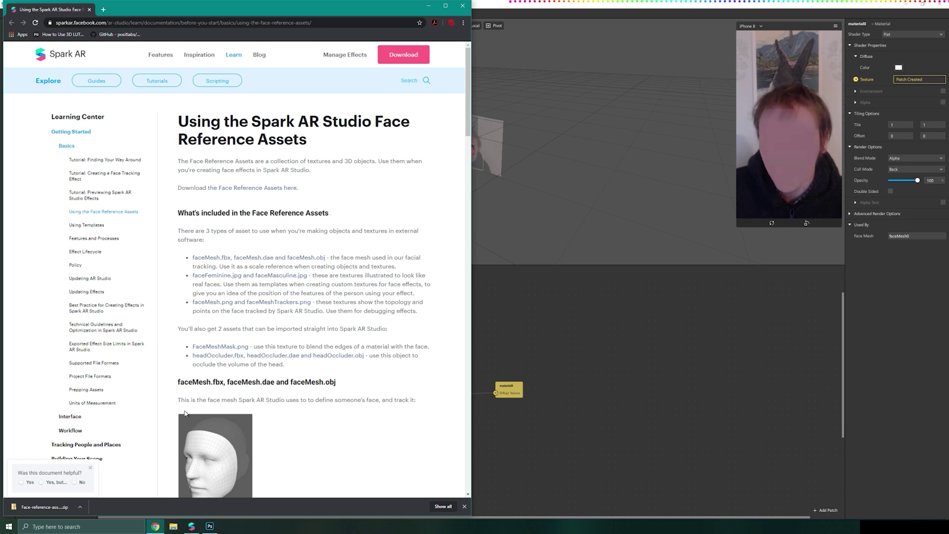
Step: Show the zip's FaceAssets > Textures folder as large icons, and minimize Chrome
click(45, 507)
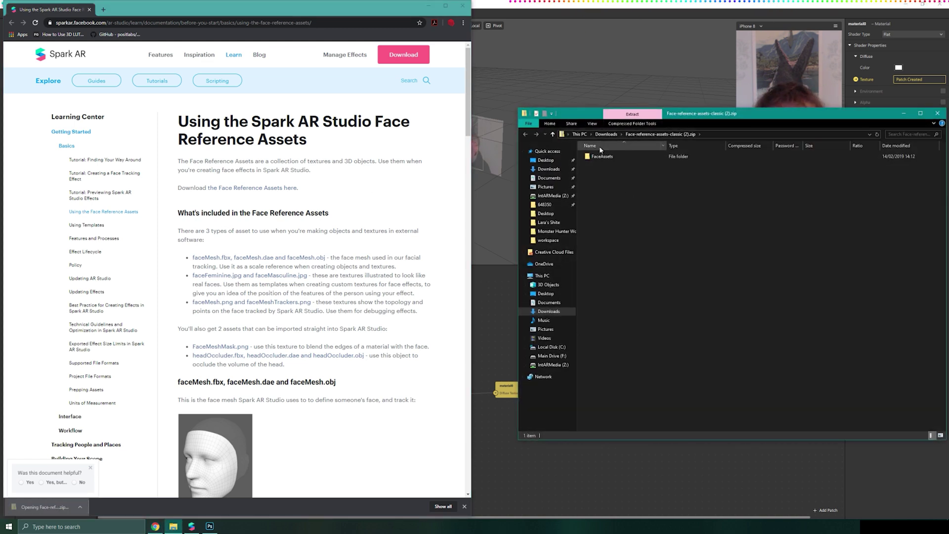
double_click(601, 156)
double_click(604, 167)
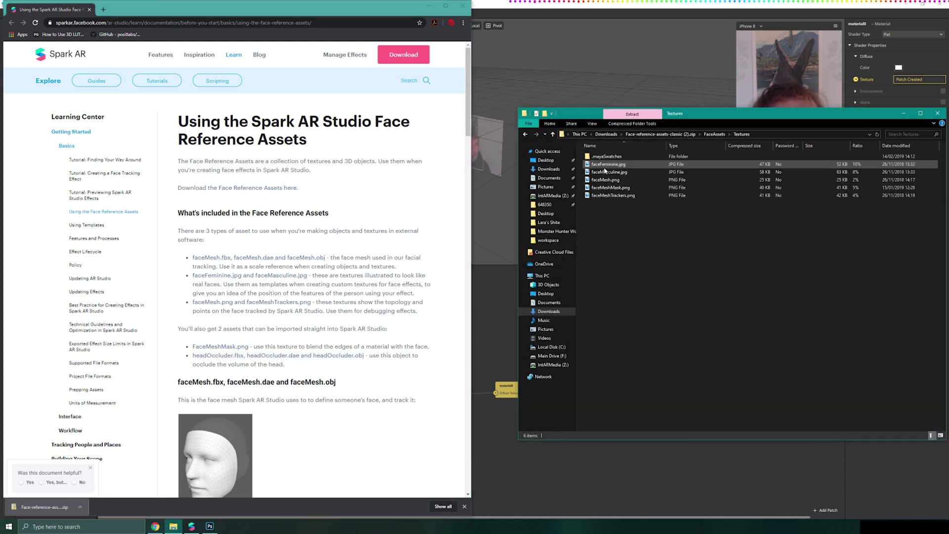
click(592, 123)
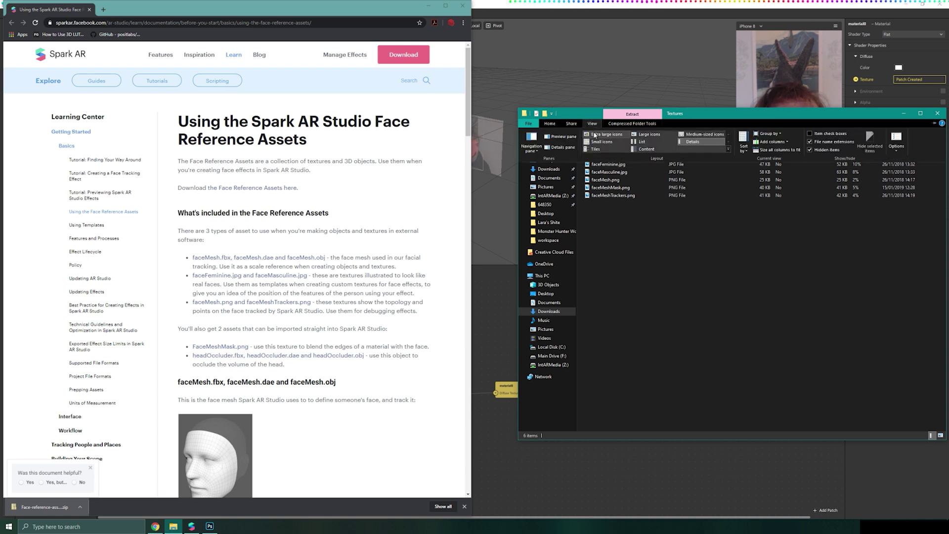
click(598, 134)
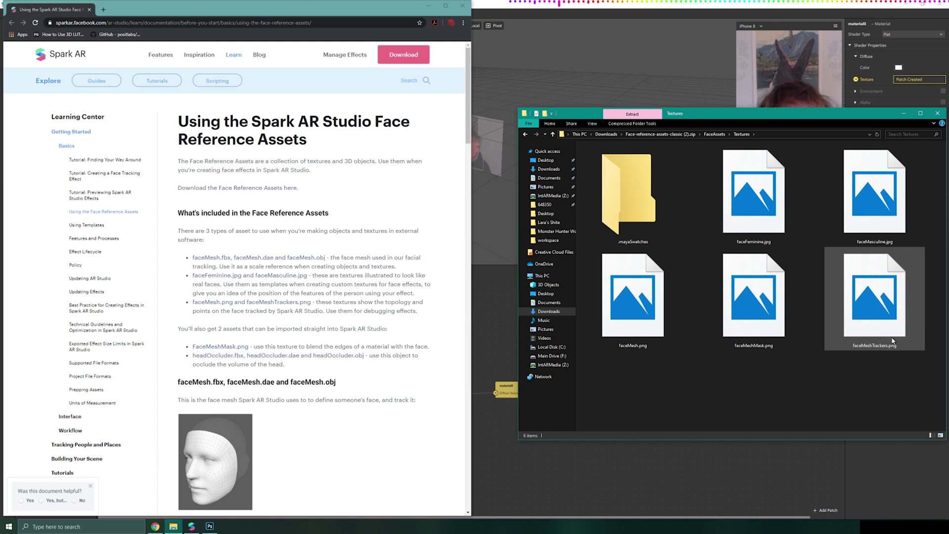
click(428, 6)
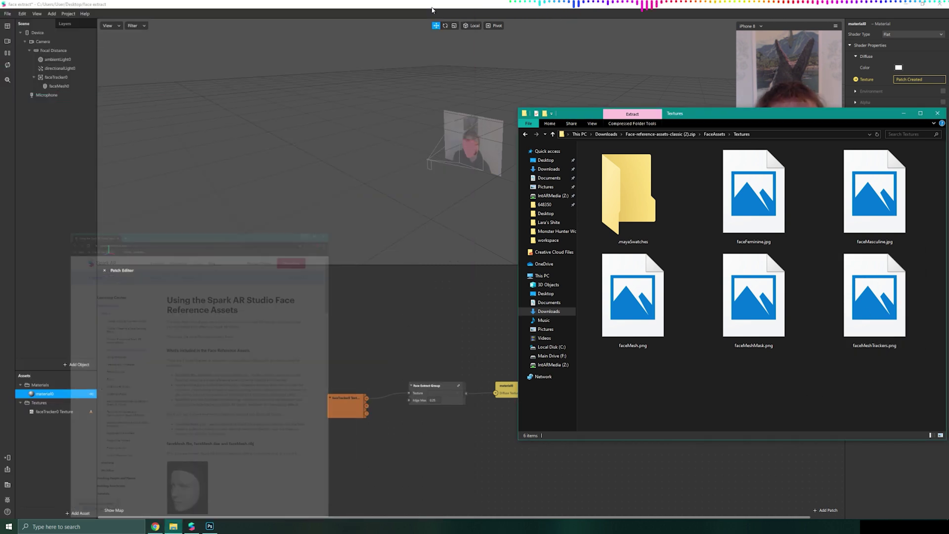
Step: Bring Photoshop with faceMeshTrackers.png to the front
click(210, 525)
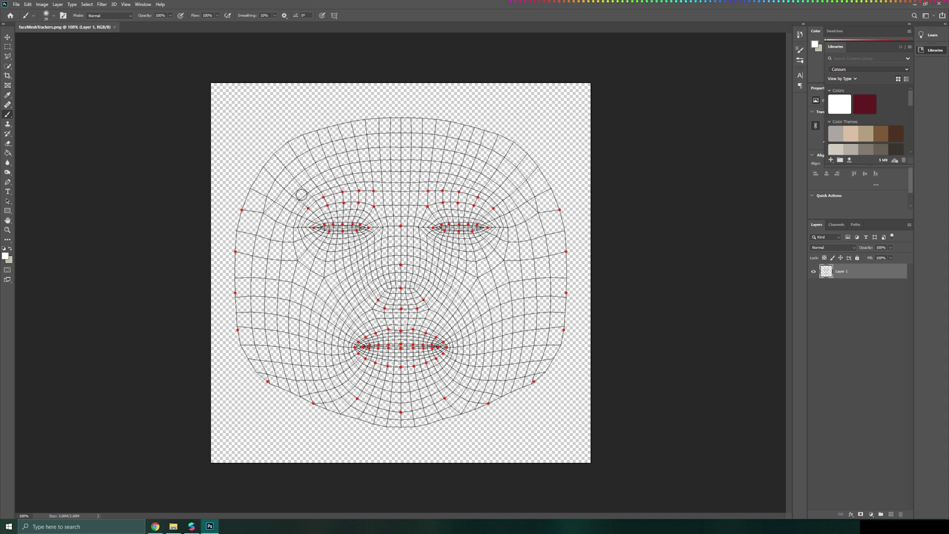
Step: Add an empty Layer 2 positioned beneath mesh Layer 1, and check the brush presets
click(890, 514)
drag(849, 271, 861, 298)
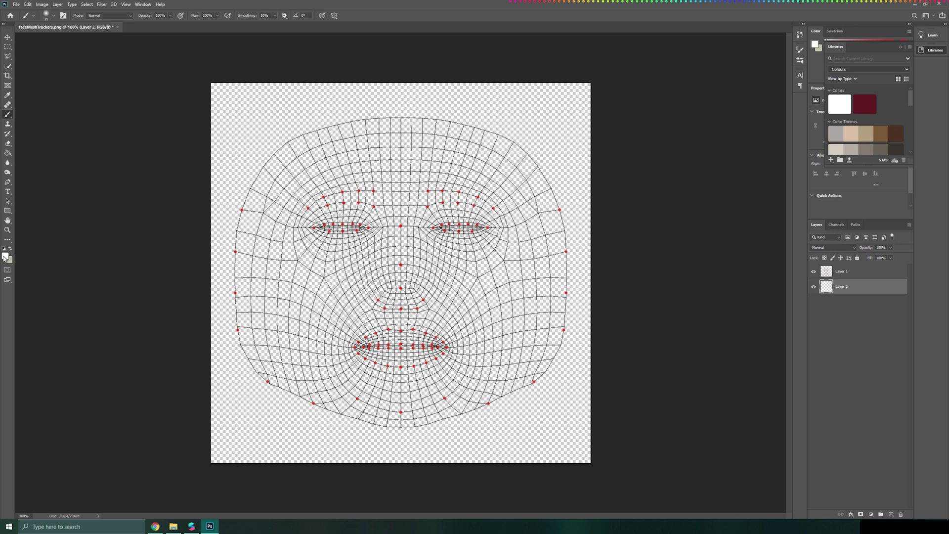
click(53, 17)
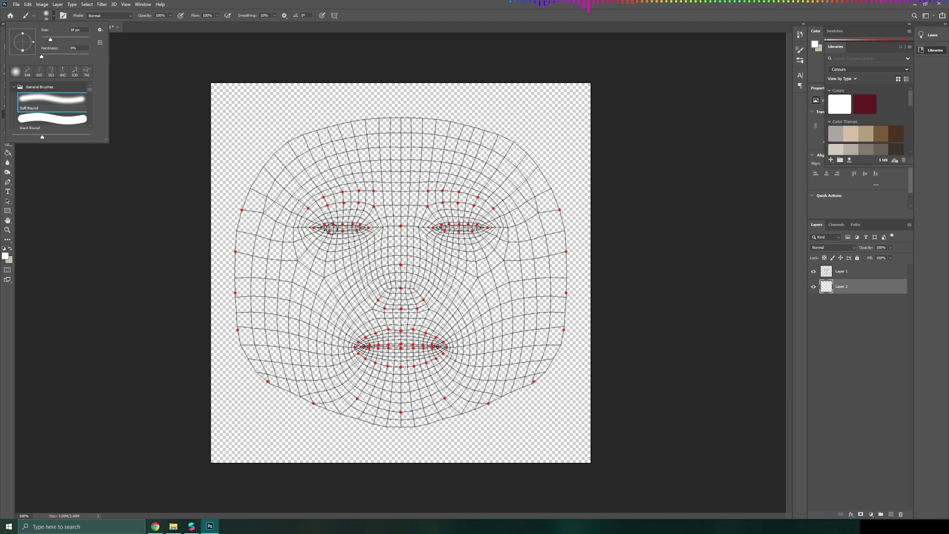
click(56, 18)
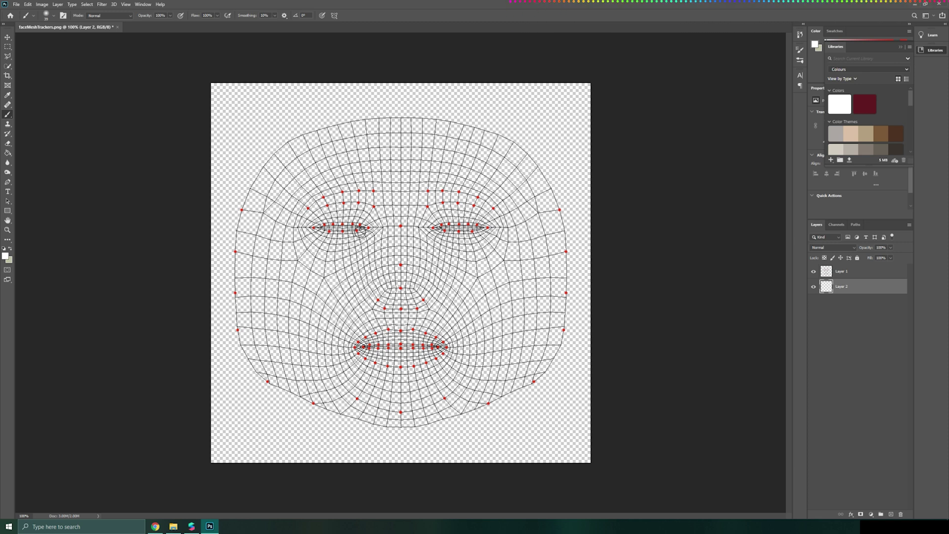
Step: With a soft round brush, paint white over the left eye on Layer 2
alt+scroll(280, 210, down, 1)
alt+scroll(281, 209, up, 5)
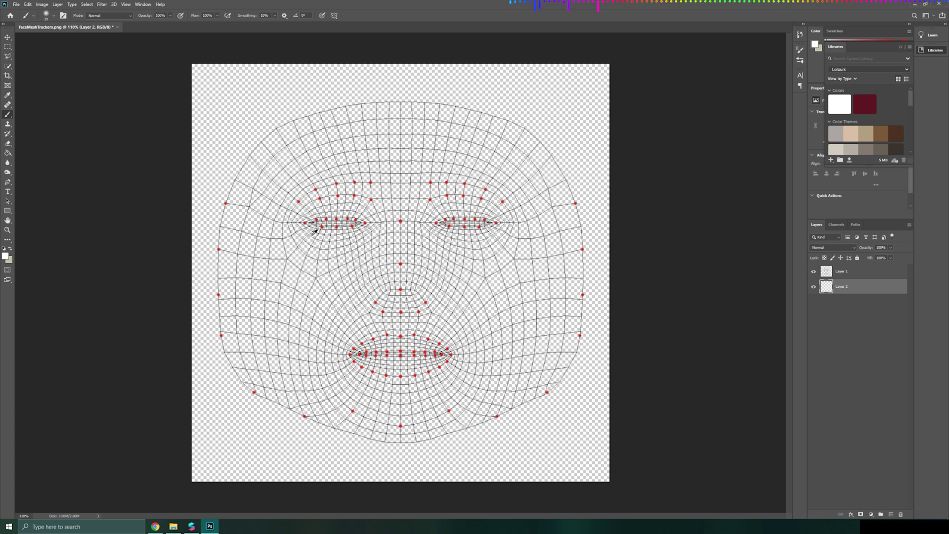
alt+scroll(386, 235, up, 1)
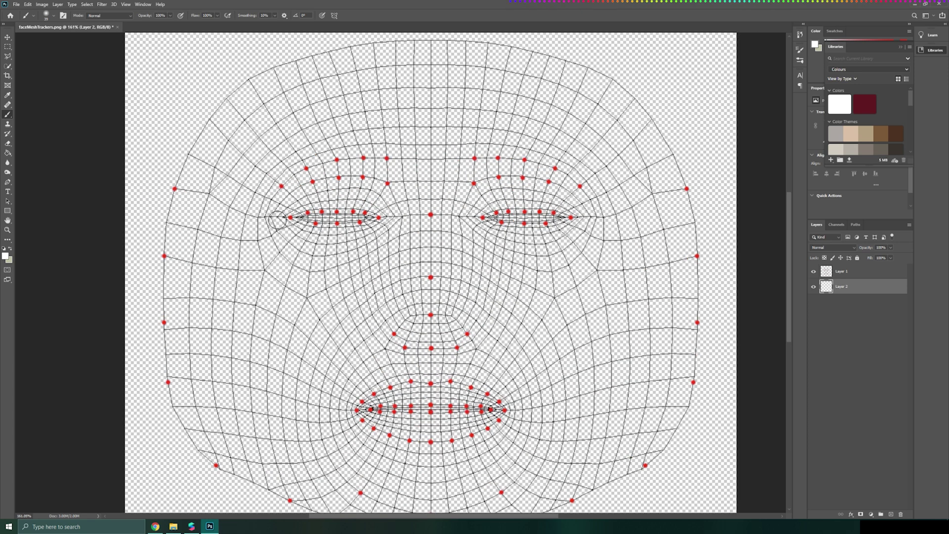
click(50, 16)
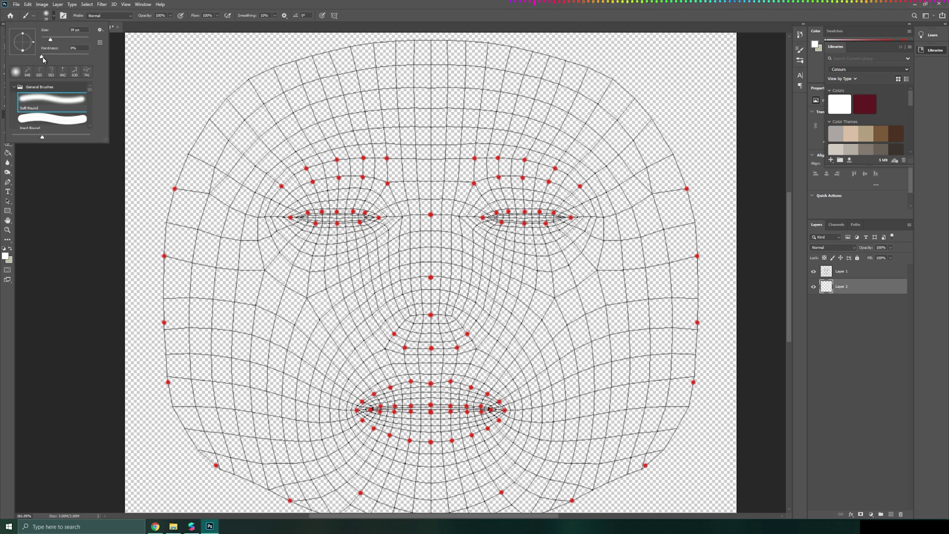
scroll(46, 110, down, 2)
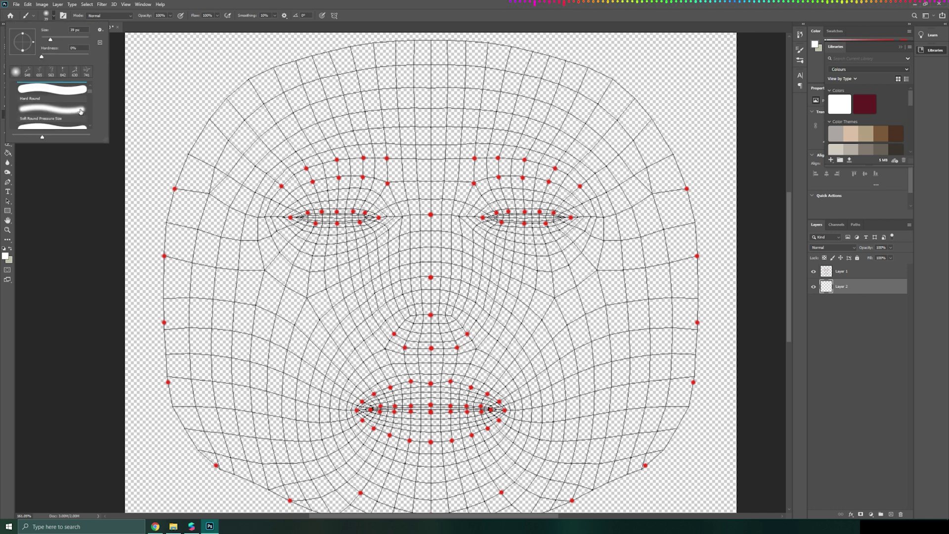
scroll(52, 115, down, 3)
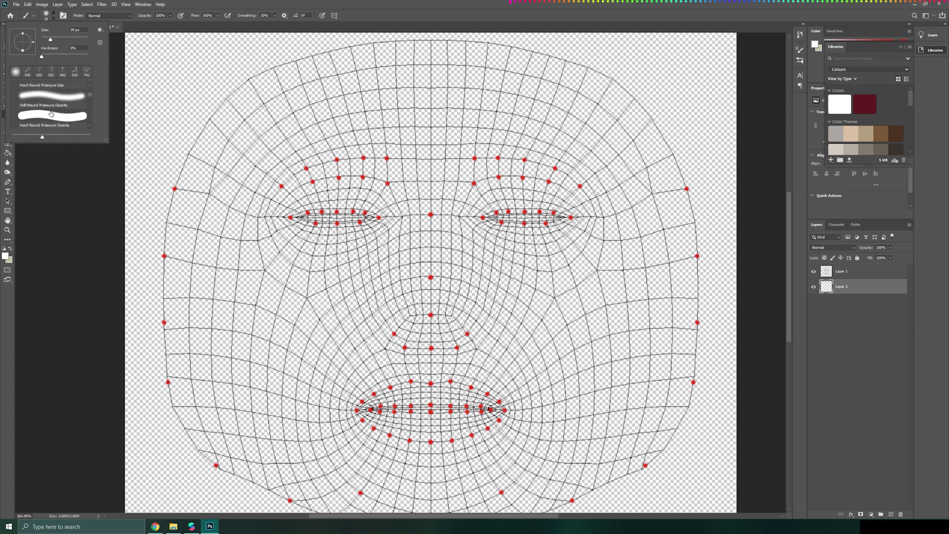
scroll(53, 113, up, 5)
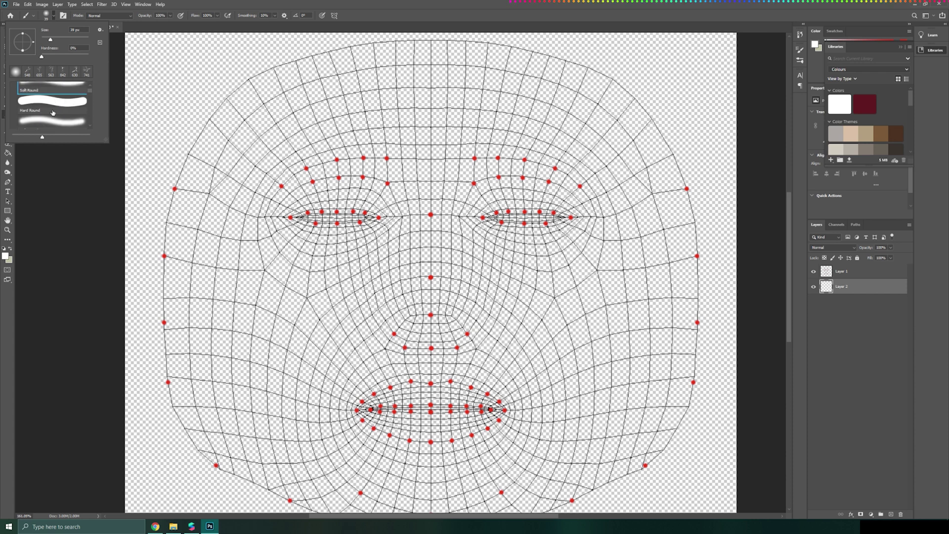
scroll(53, 113, up, 1)
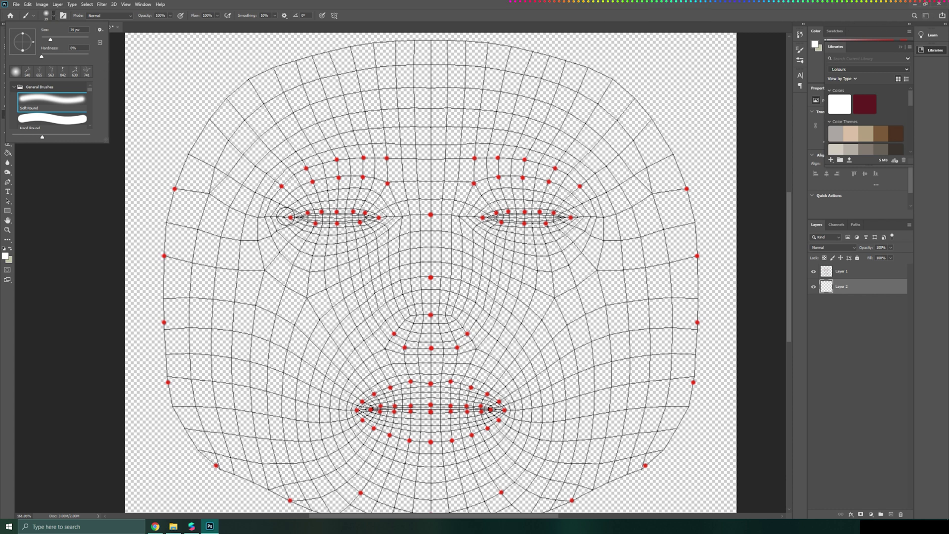
click(290, 218)
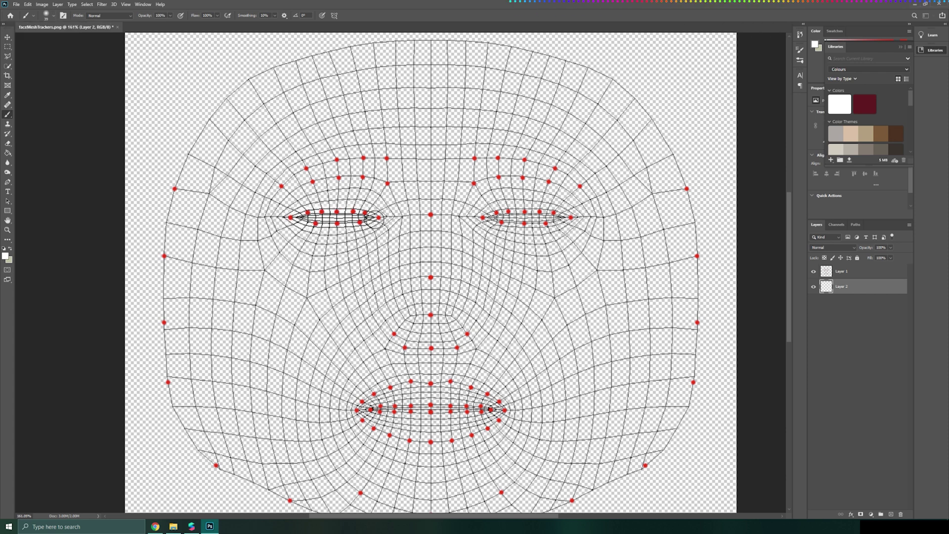
mouse_move(295, 221)
mouse_down()
mouse_move(346, 227)
mouse_move(379, 214)
mouse_move(361, 204)
mouse_move(320, 201)
mouse_move(290, 220)
mouse_move(330, 238)
mouse_move(363, 235)
mouse_move(380, 221)
mouse_move(373, 201)
mouse_move(315, 200)
mouse_move(287, 213)
mouse_move(293, 236)
mouse_move(334, 244)
mouse_move(368, 232)
mouse_move(387, 201)
mouse_move(310, 192)
mouse_move(286, 209)
mouse_move(296, 237)
mouse_up()
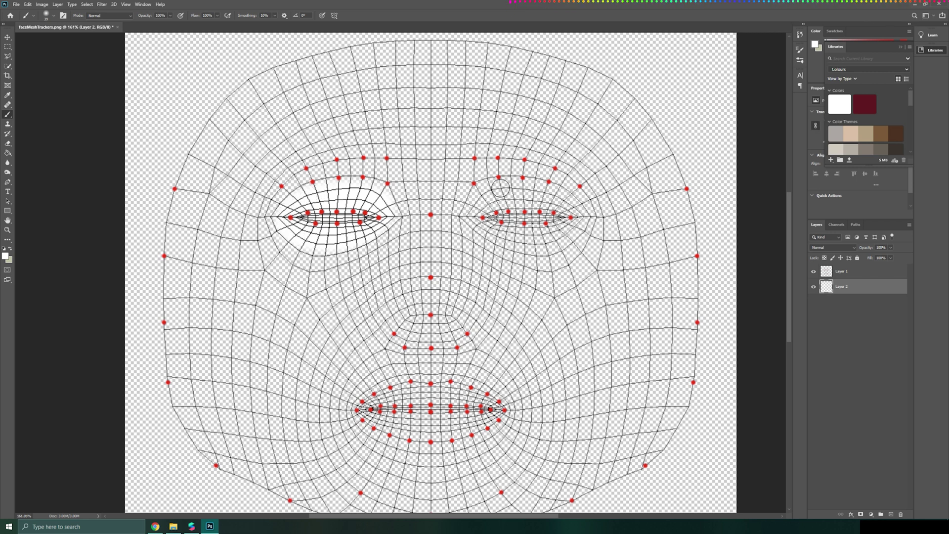
alt+scroll(354, 200, down, 1)
alt+scroll(377, 193, down, 1)
alt+scroll(377, 193, up, 8)
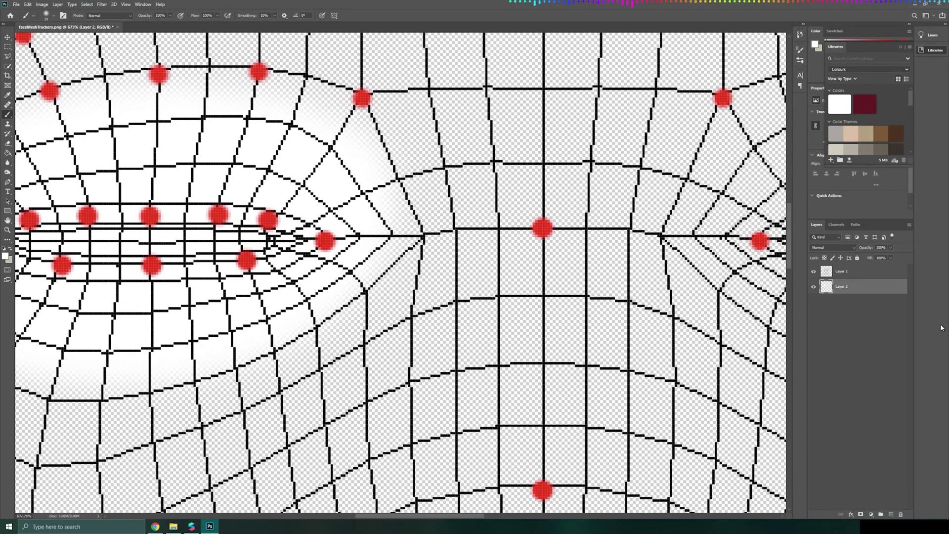
Step: Add a new Layer 3 filled with black under the eye paint
click(890, 515)
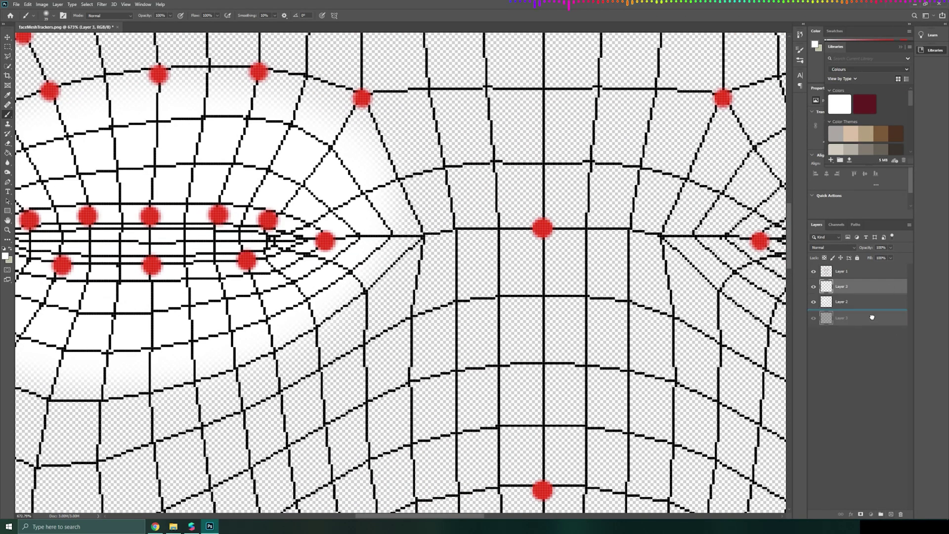
click(4, 248)
click(7, 153)
click(126, 154)
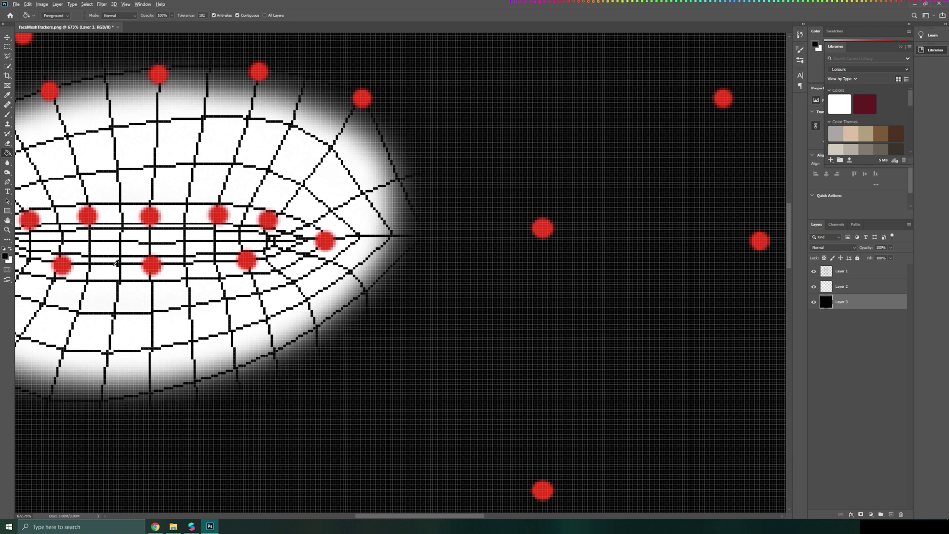
alt+scroll(117, 262, down, 5)
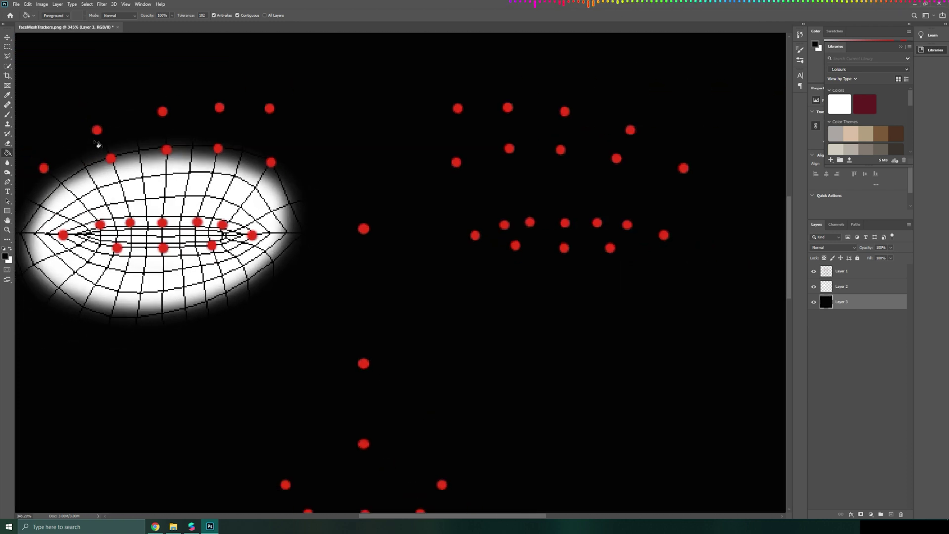
Step: On Layer 2, set up the Eraser with about 9% hardness and 86 px size
click(857, 287)
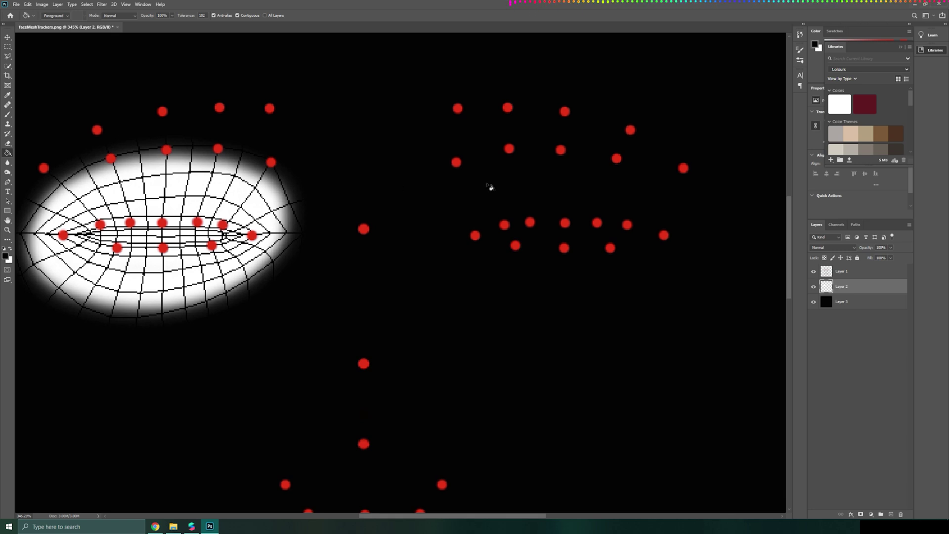
click(7, 114)
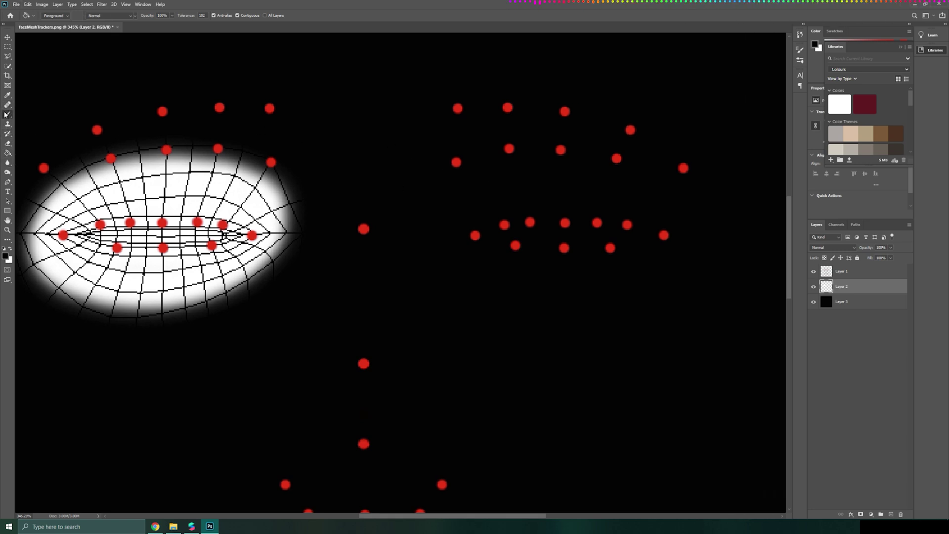
click(11, 251)
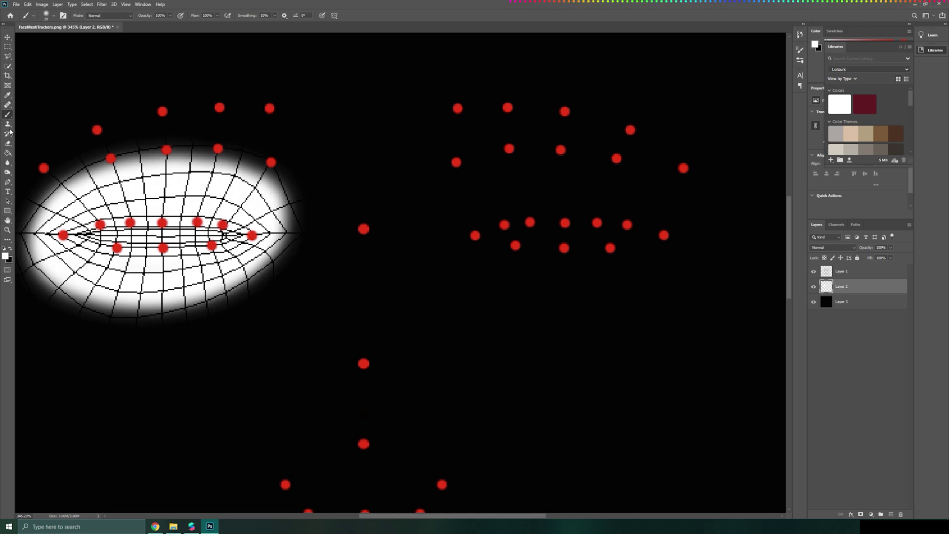
drag(8, 145, 30, 149)
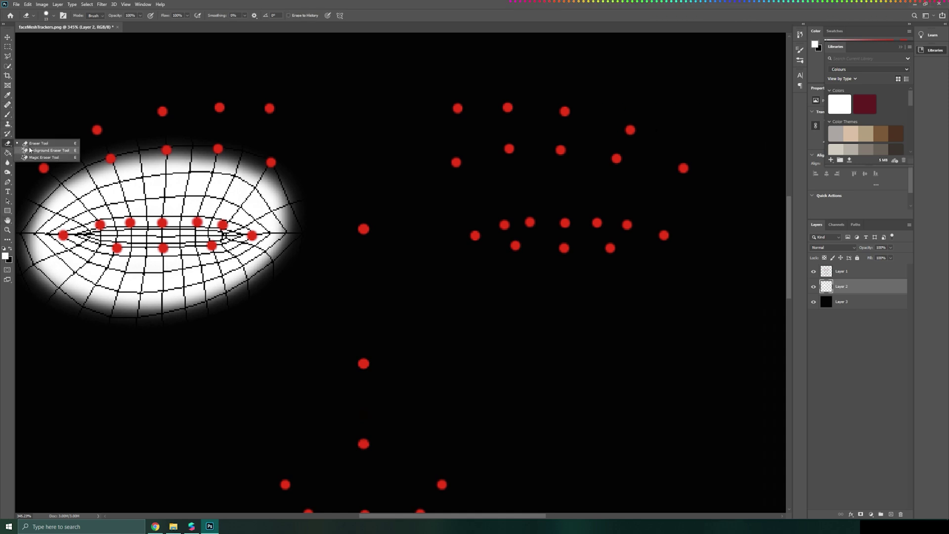
click(53, 17)
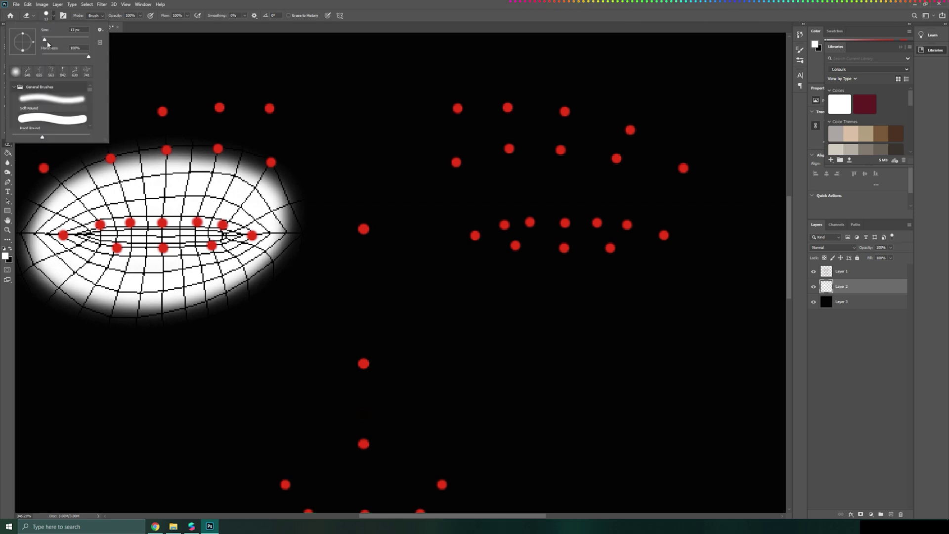
drag(61, 54, 50, 54)
click(144, 112)
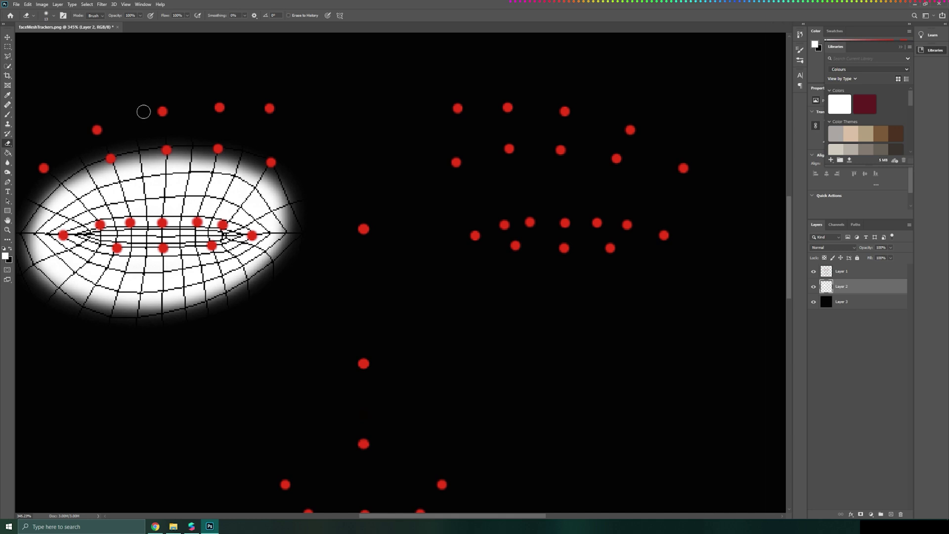
click(53, 16)
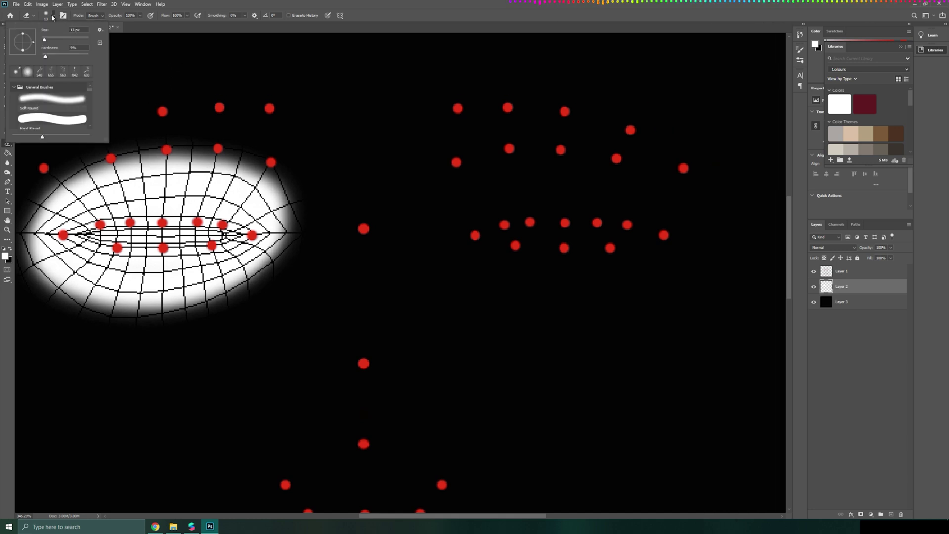
click(61, 41)
click(128, 43)
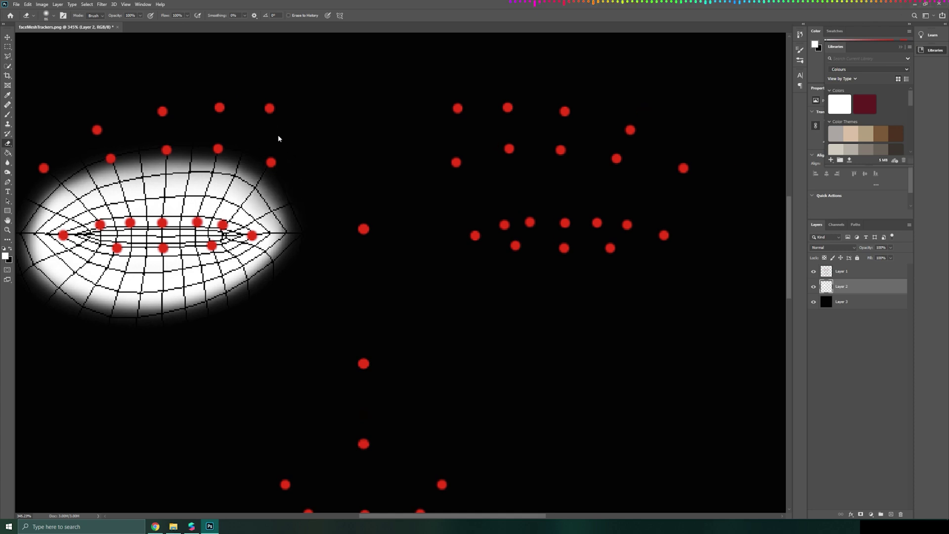
Step: Erase the glow's right tip and lower edges to soften its outline
click(290, 233)
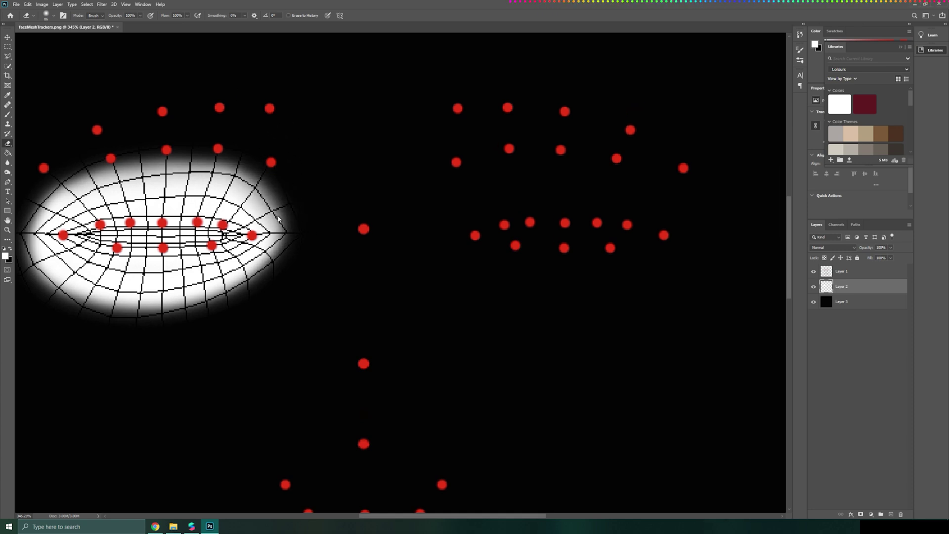
mouse_move(279, 218)
mouse_down()
mouse_move(283, 244)
mouse_move(176, 300)
mouse_move(35, 317)
mouse_move(3, 290)
mouse_move(53, 287)
mouse_move(71, 300)
mouse_move(131, 304)
mouse_move(228, 270)
mouse_up()
mouse_move(96, 307)
mouse_down()
mouse_move(9, 304)
mouse_move(1, 292)
mouse_up()
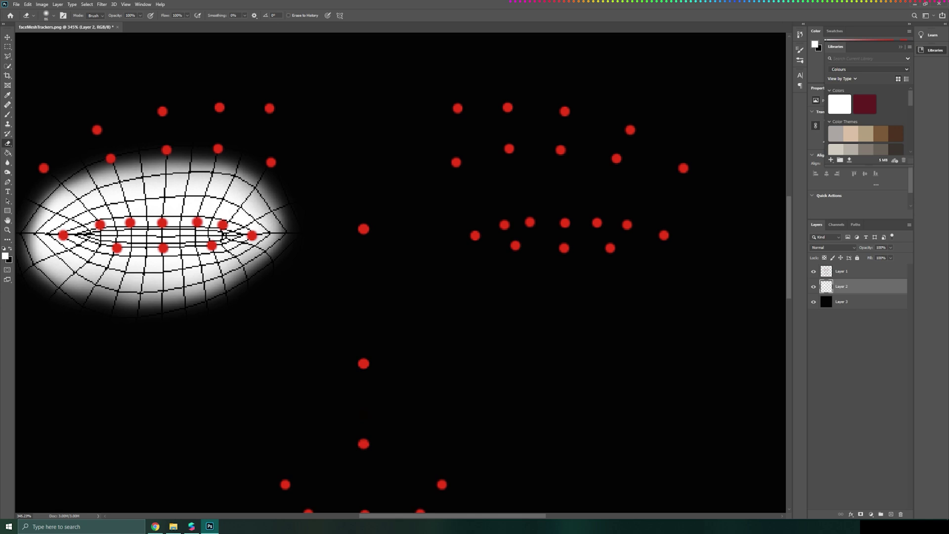
alt+scroll(56, 220, down, 3)
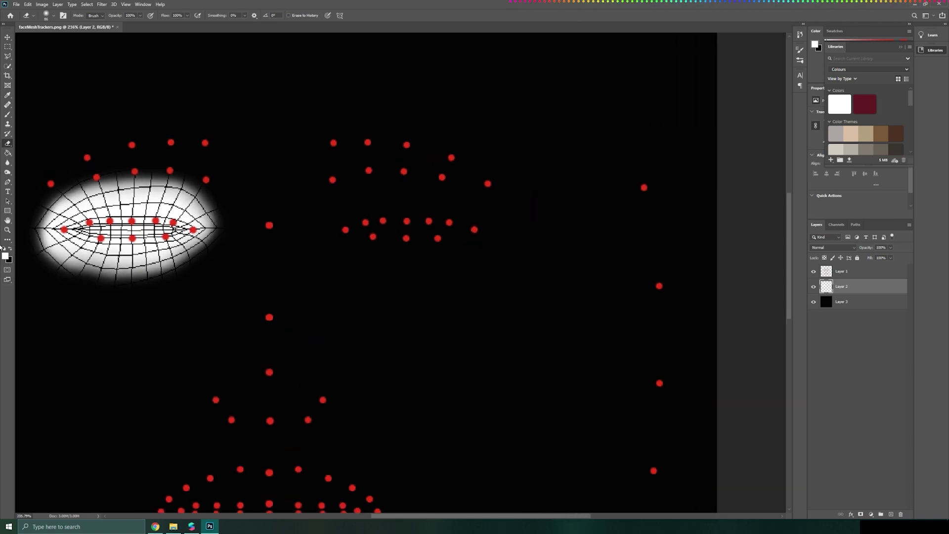
Step: Apply a Gaussian Blur to Layer 2 with the radius raised to about 27.7 pixels
click(103, 5)
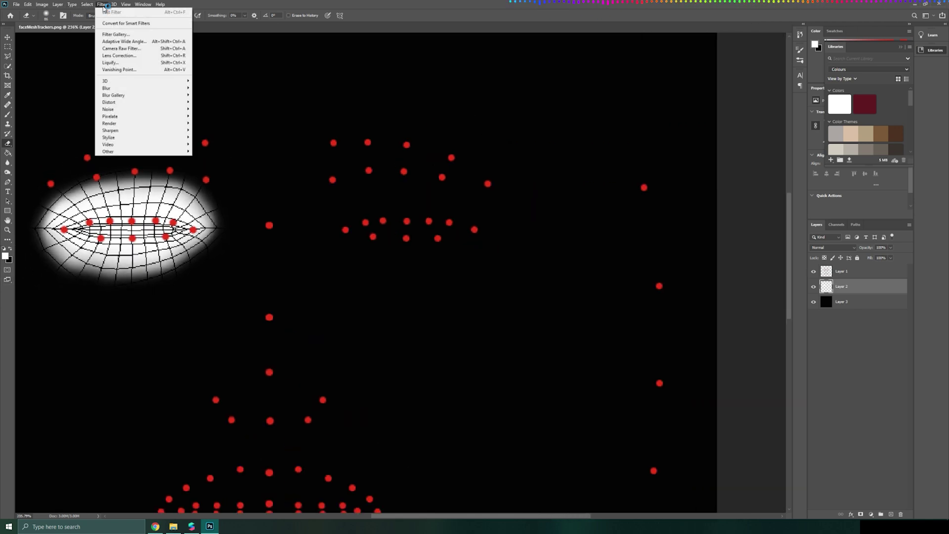
mouse_move(144, 89)
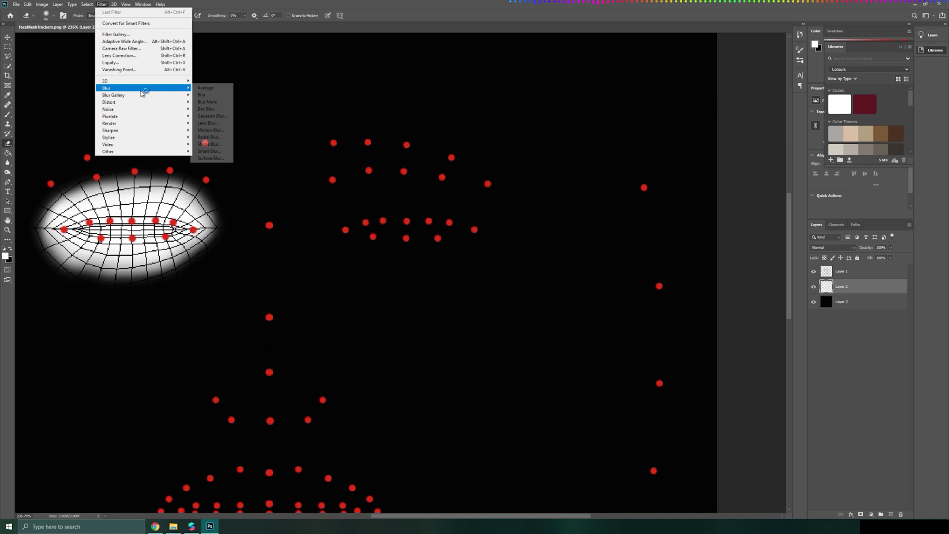
click(211, 116)
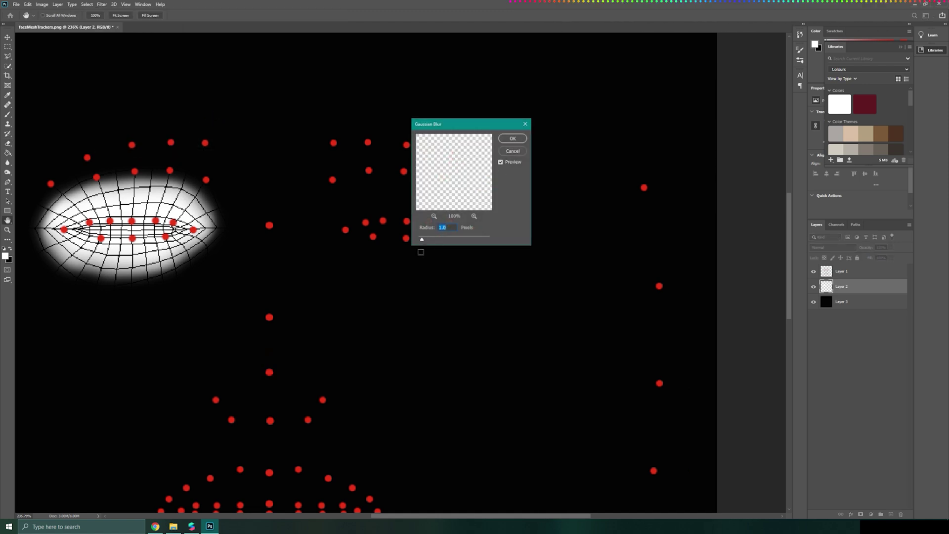
drag(429, 239, 451, 241)
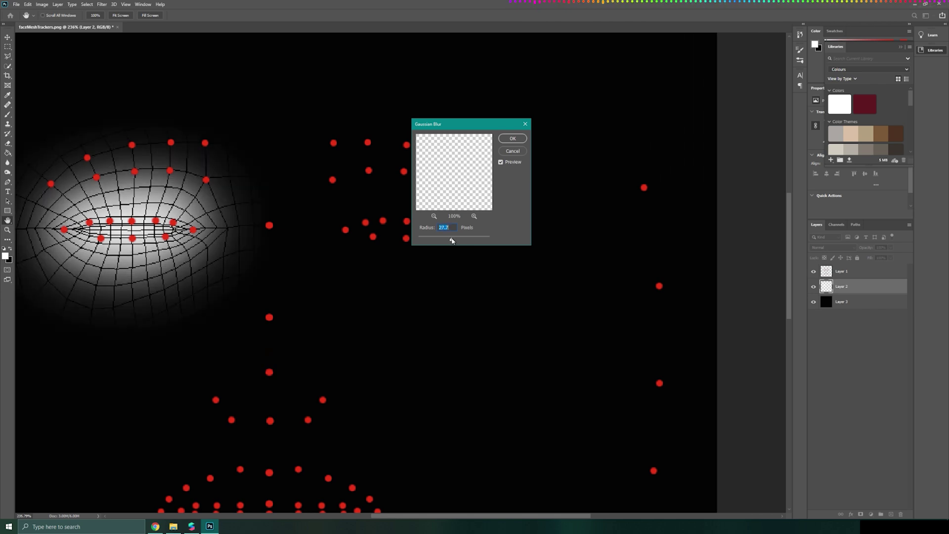
Step: Confirm the blur, paint a brighter white core across the eye, and hide black Layer 3
click(514, 139)
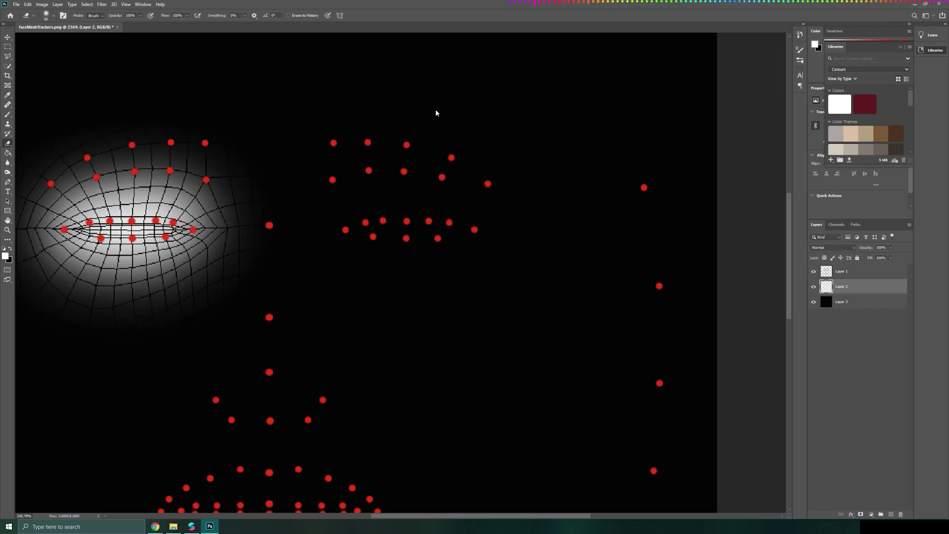
click(8, 114)
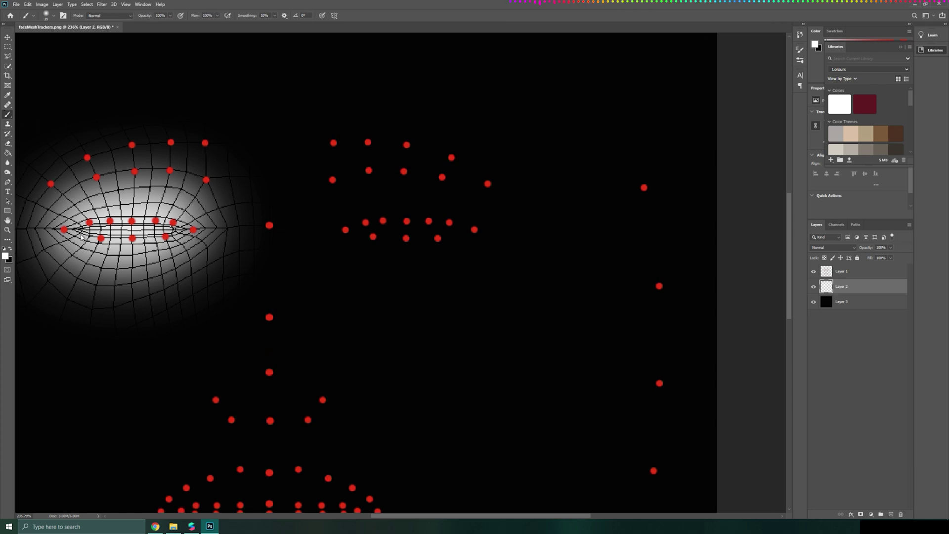
mouse_move(71, 222)
mouse_down()
mouse_move(179, 218)
mouse_move(163, 230)
mouse_move(100, 237)
mouse_move(56, 226)
mouse_move(70, 202)
mouse_move(126, 193)
mouse_move(176, 201)
mouse_move(193, 215)
mouse_move(186, 231)
mouse_move(156, 241)
mouse_move(64, 228)
mouse_move(65, 214)
mouse_move(116, 193)
mouse_move(128, 192)
mouse_move(148, 213)
mouse_up()
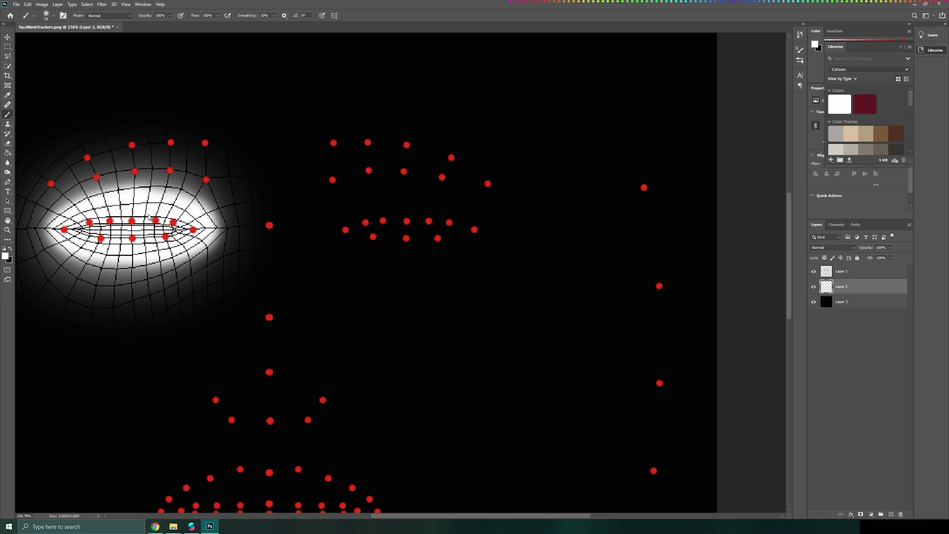
click(814, 302)
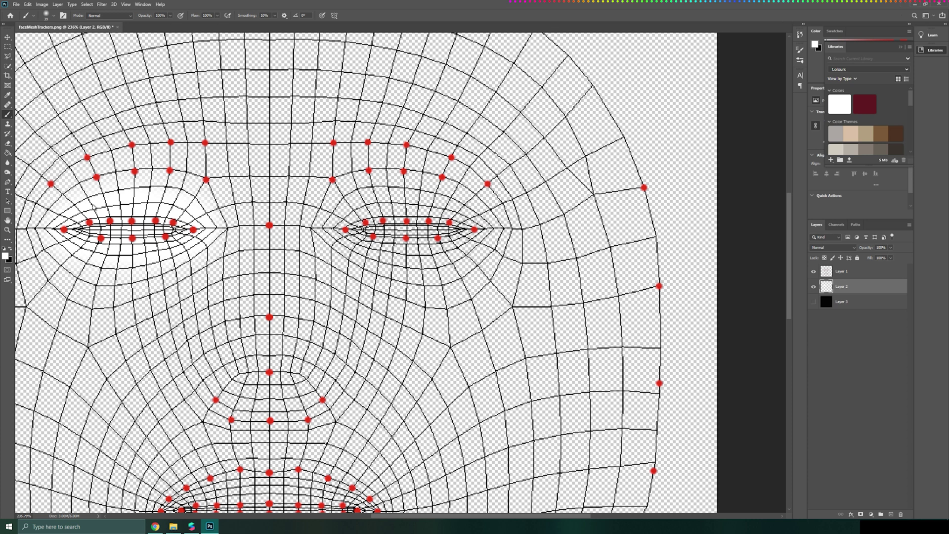
Step: Hide mesh Layer 1 so only the white eye glow remains on transparency
click(814, 272)
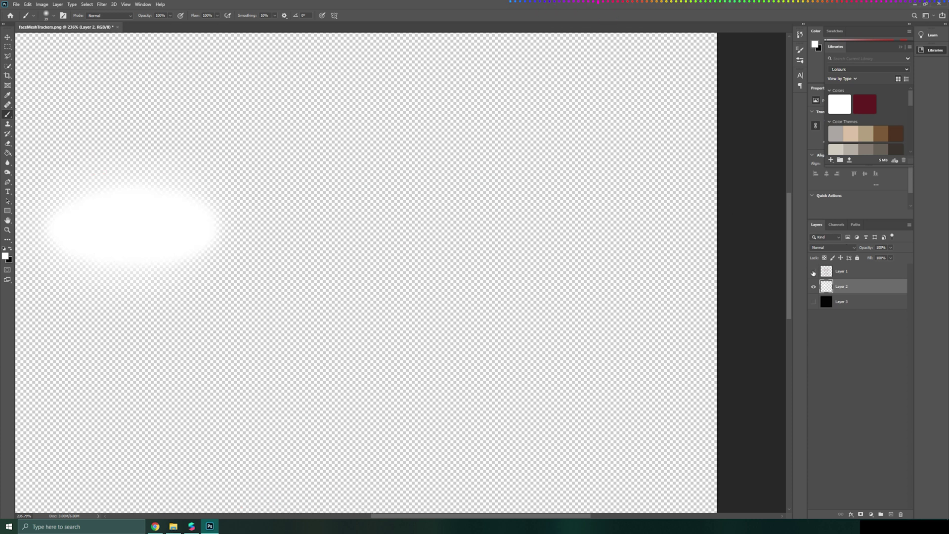
alt+scroll(158, 223, down, 5)
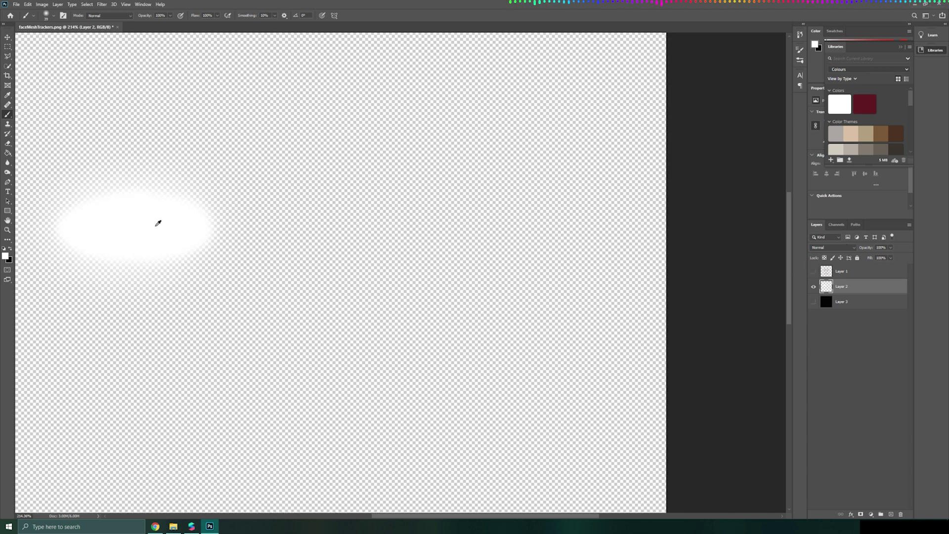
alt+scroll(359, 254, up, 2)
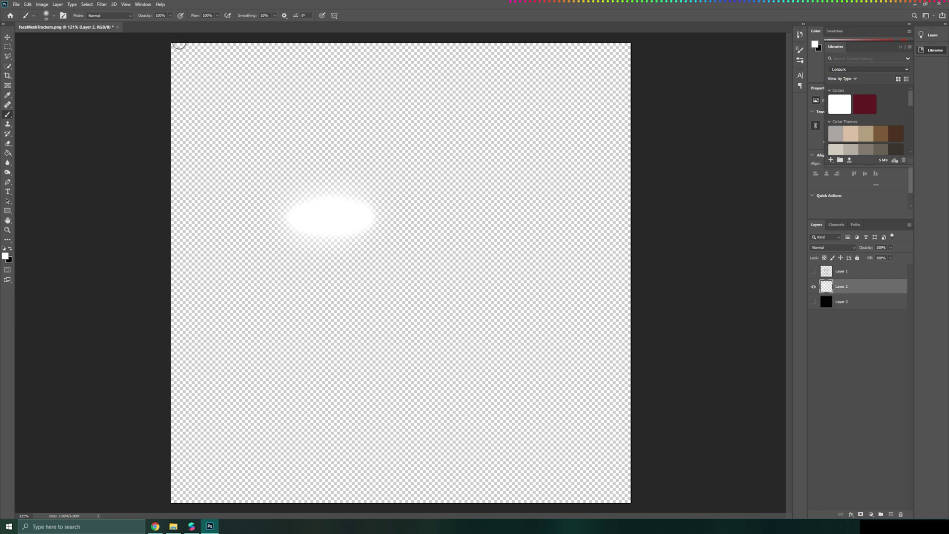
Step: Save the glow image as LeftEye.png in PNG format on the Desktop
click(16, 4)
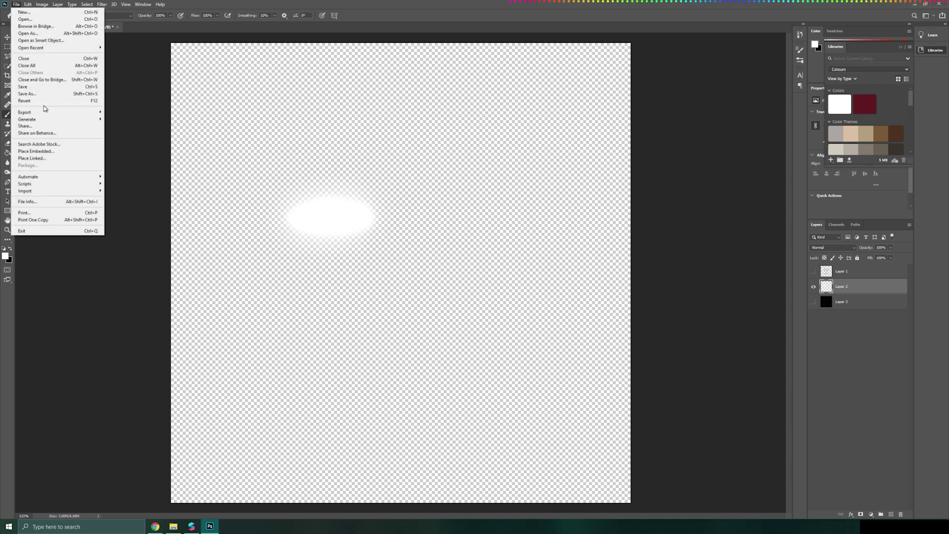
click(30, 96)
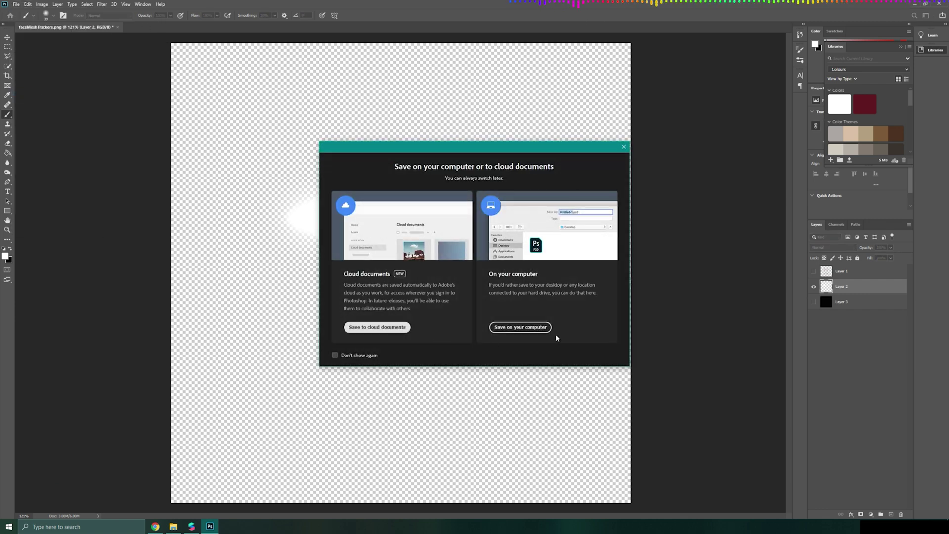
click(510, 328)
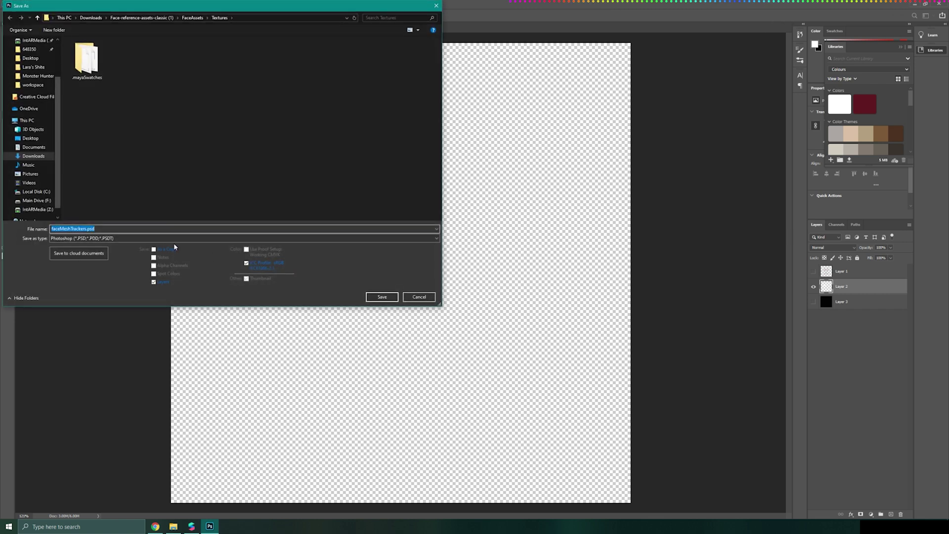
click(151, 238)
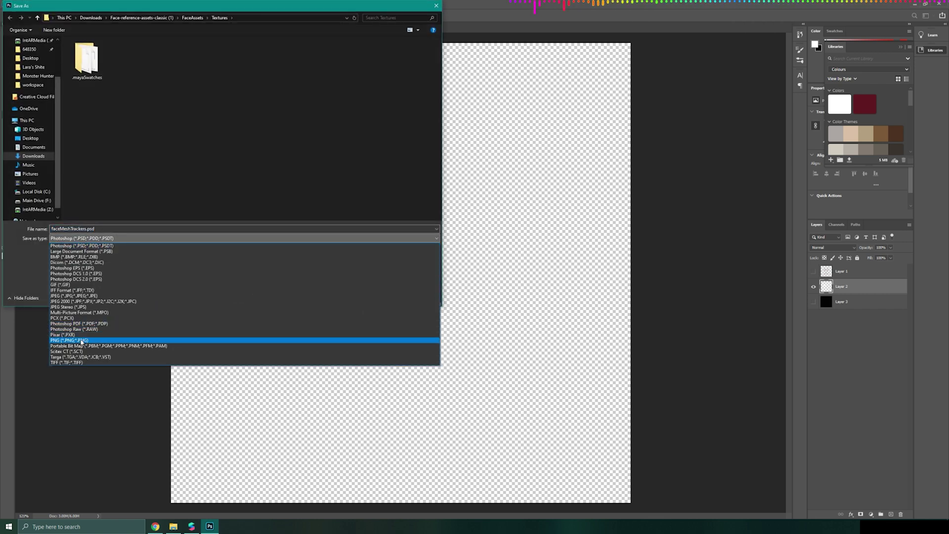
click(82, 341)
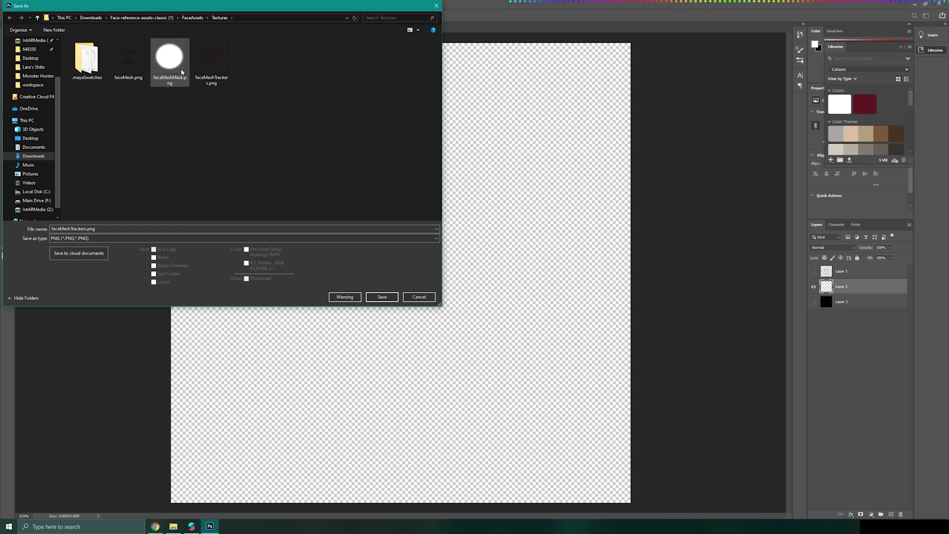
click(35, 140)
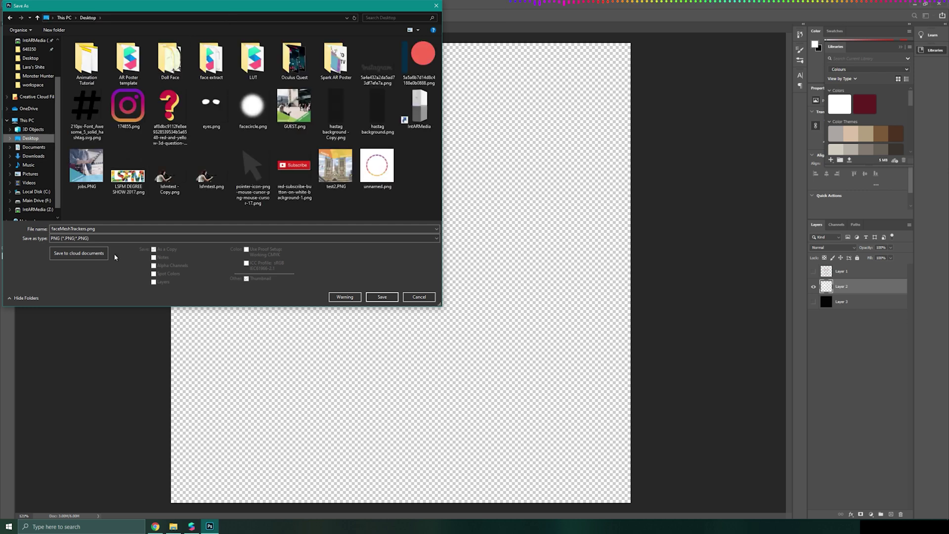
double_click(76, 228)
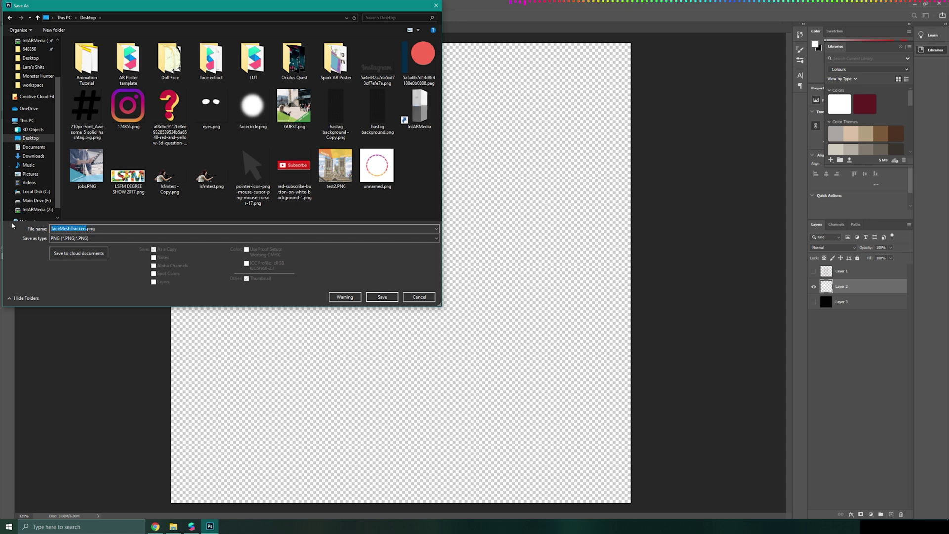
text(LeftEye)
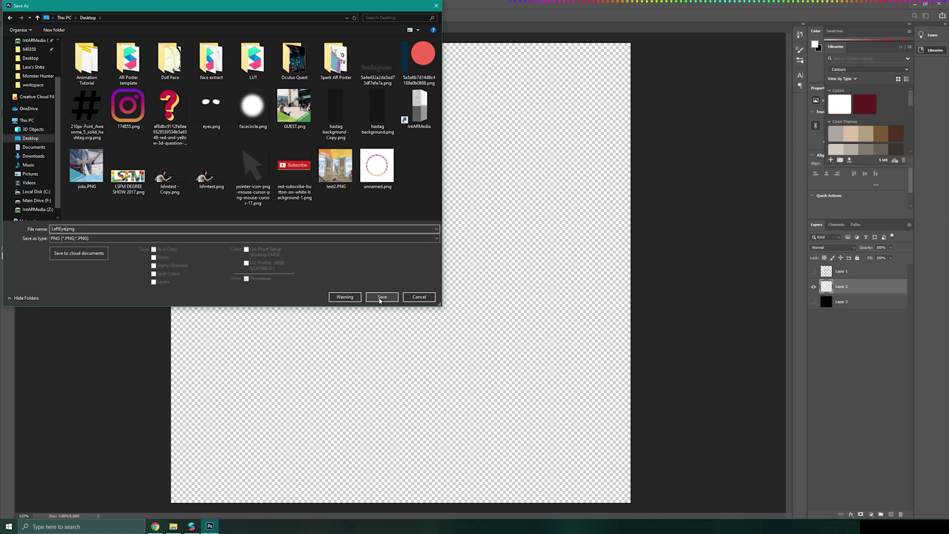
click(380, 299)
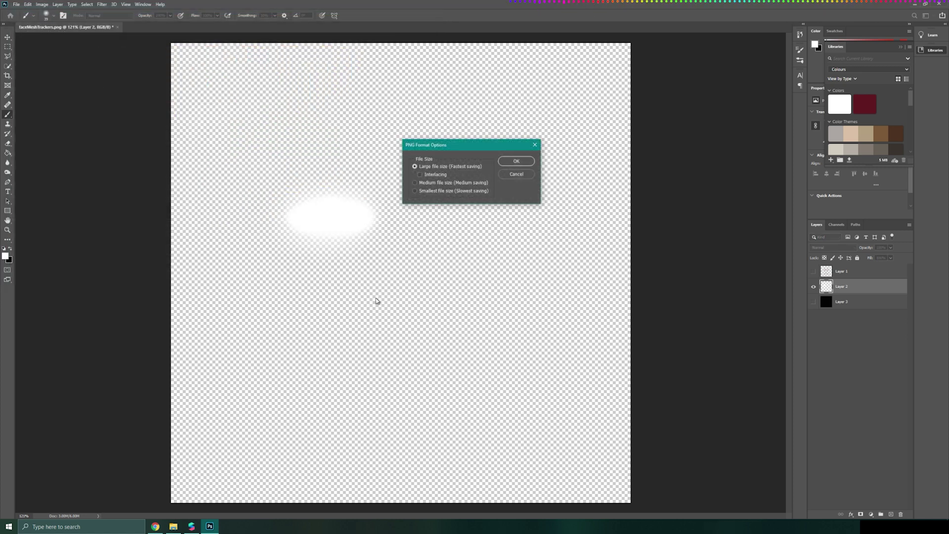
click(516, 162)
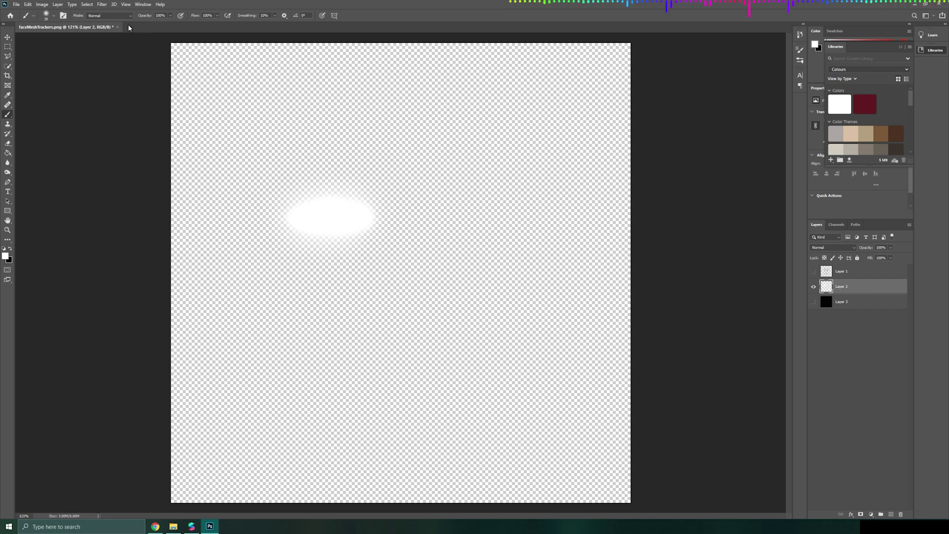
Step: Flip the canvas horizontally so the white eye blob moves to the right side
click(72, 4)
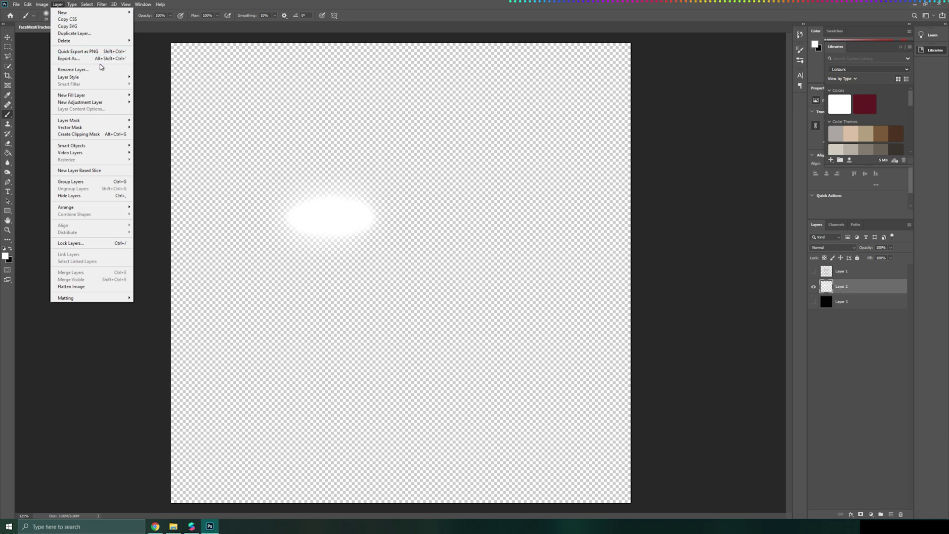
mouse_move(89, 121)
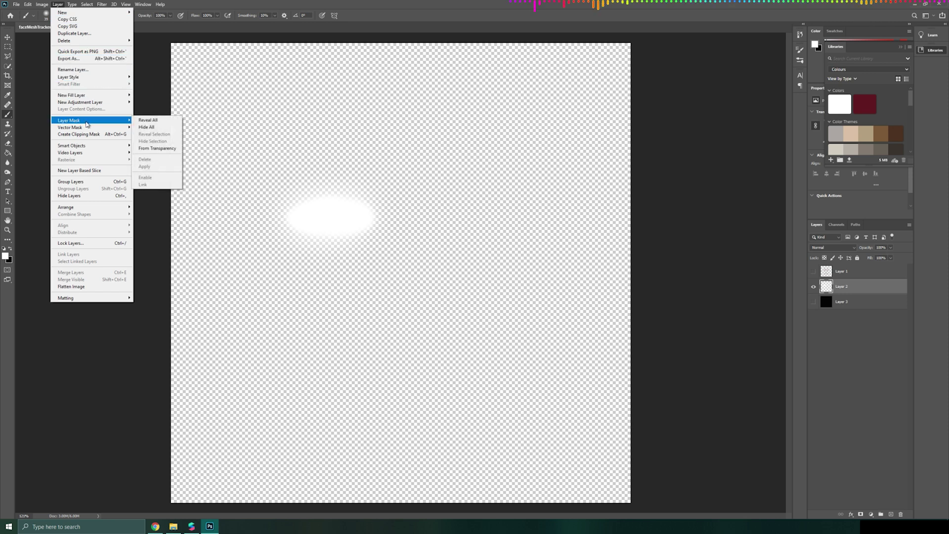
mouse_move(42, 4)
mouse_move(62, 17)
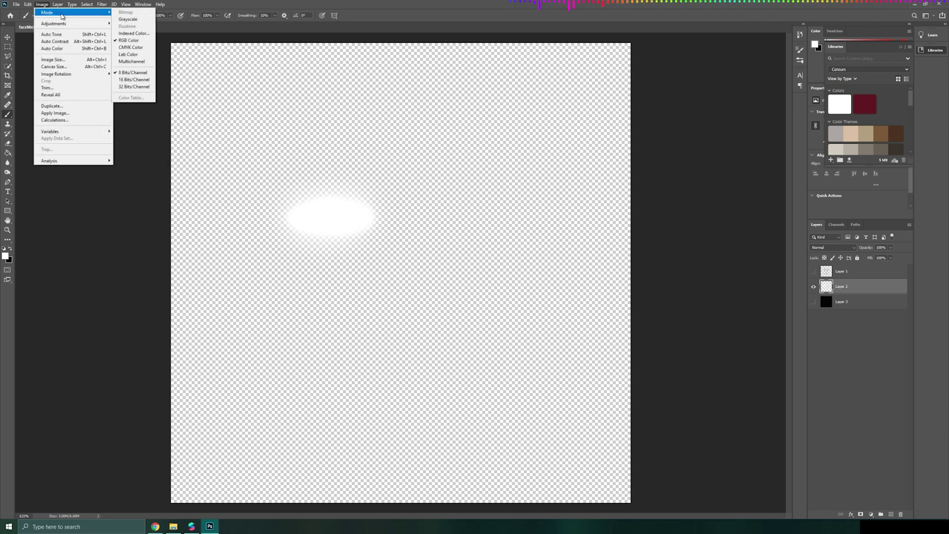
mouse_move(56, 74)
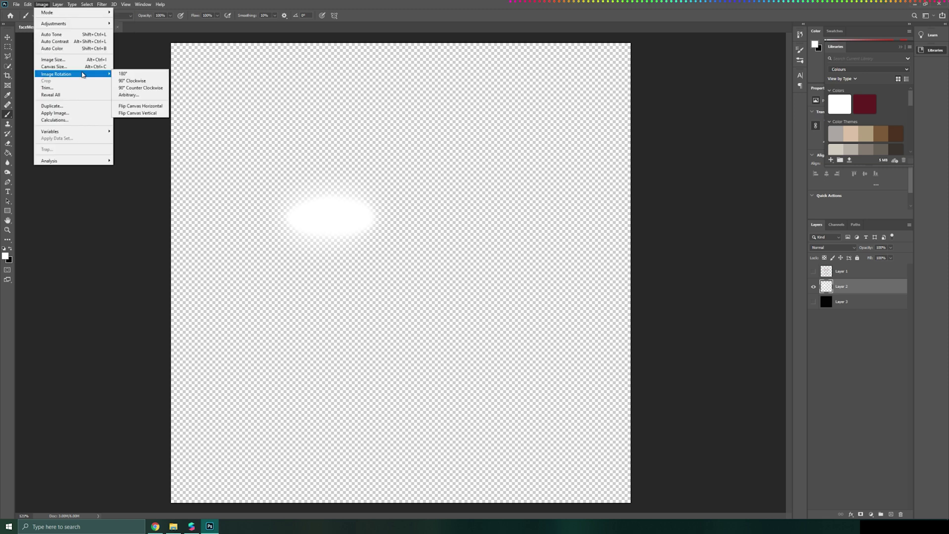
click(144, 105)
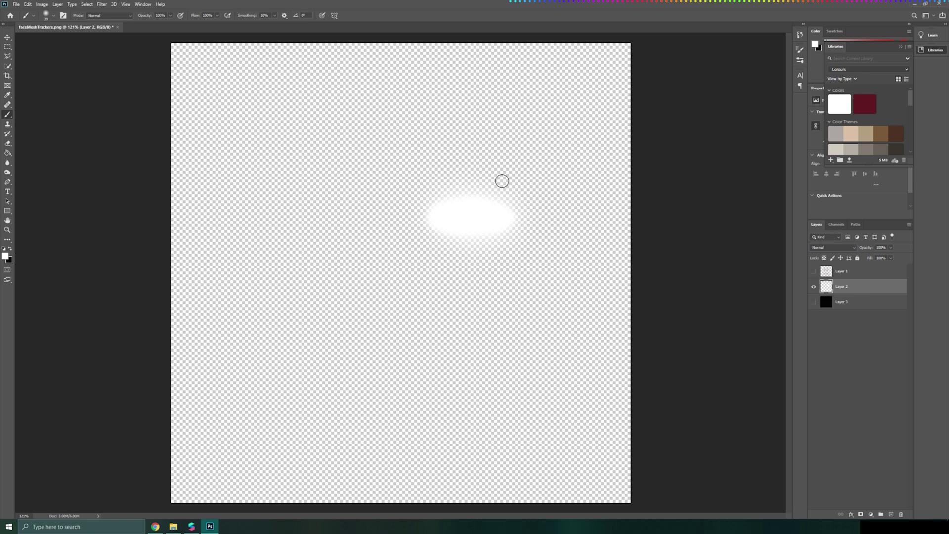
Step: Toggle the face-mesh layer to check the blob's alignment, then begin Save As
click(814, 271)
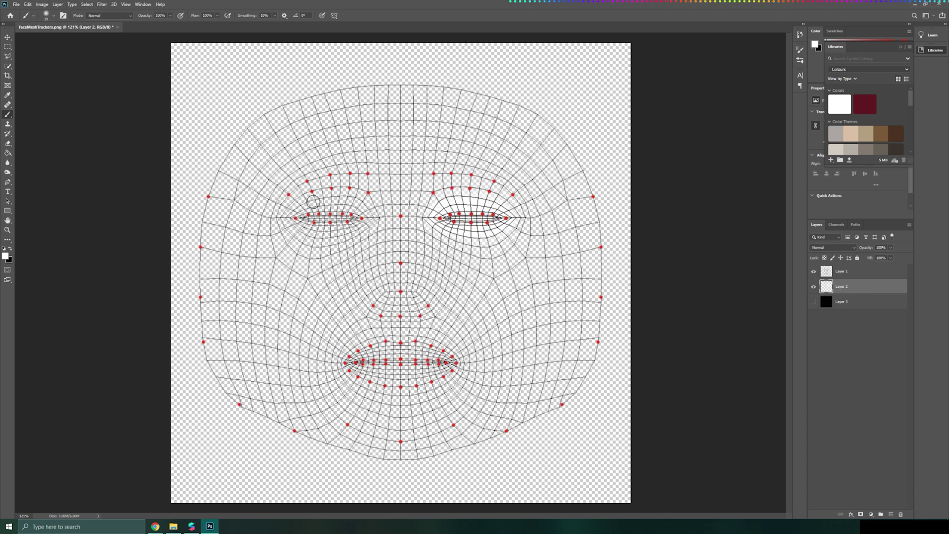
click(814, 271)
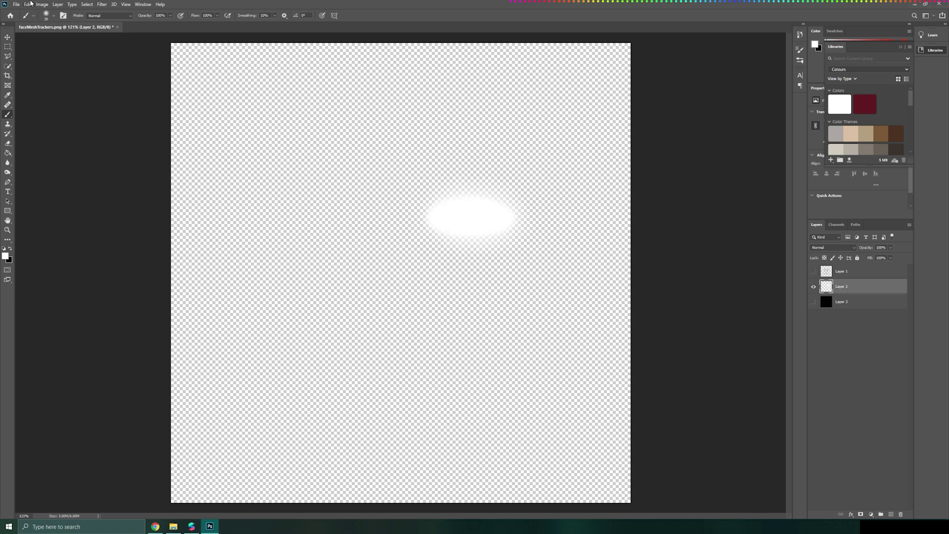
click(18, 4)
Step: Choose to save on the computer, in the Desktop folder, with PNG as the file type
click(69, 95)
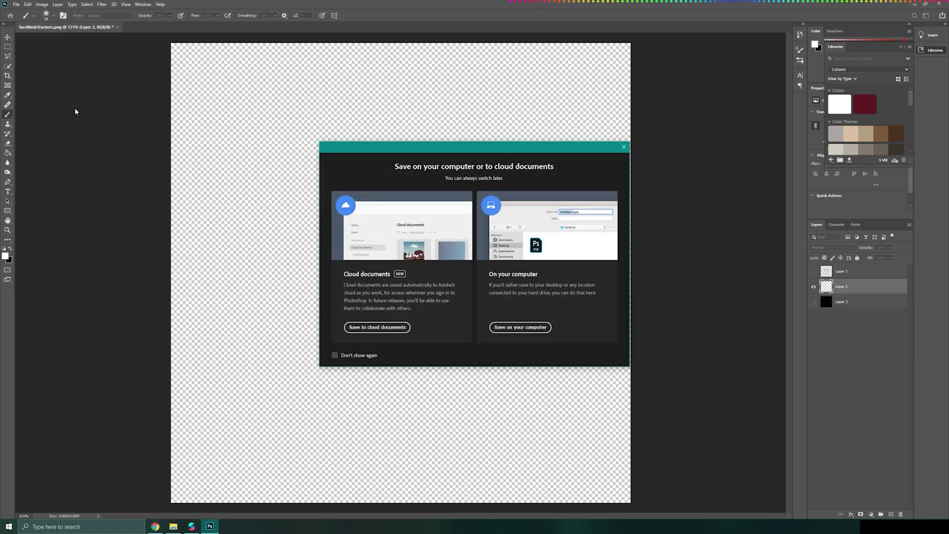
click(496, 332)
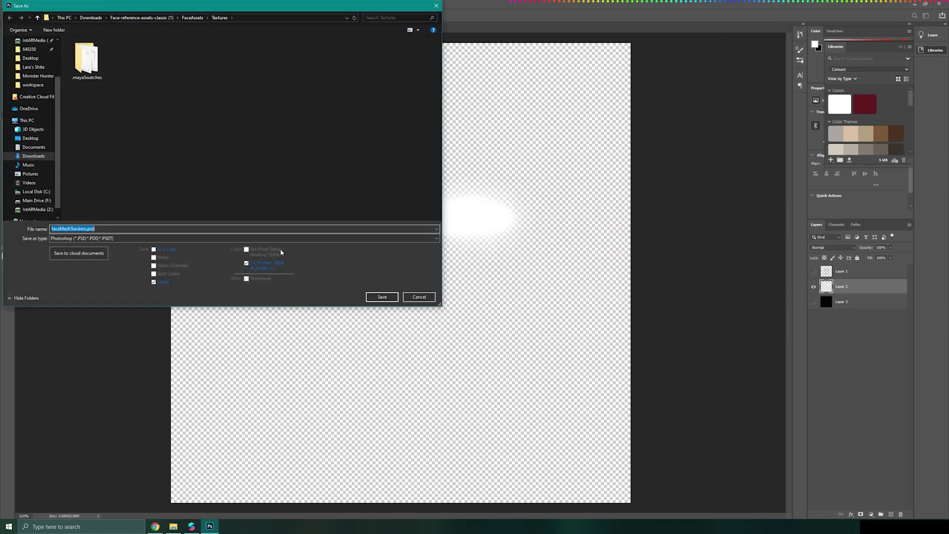
click(33, 138)
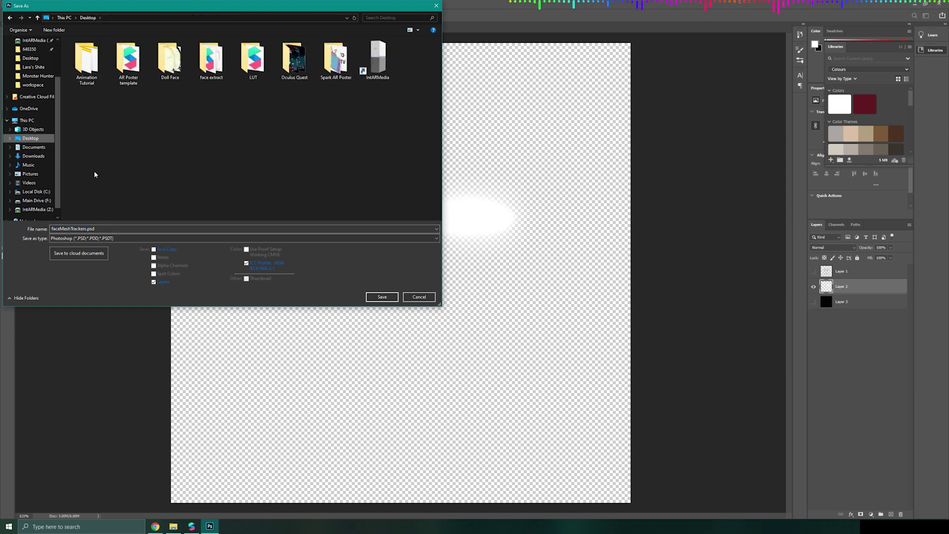
click(110, 237)
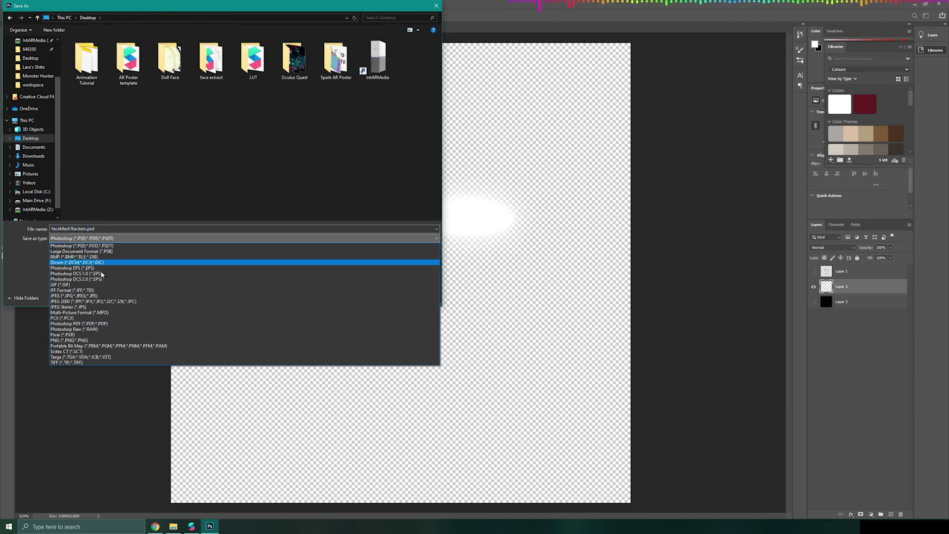
click(85, 337)
Step: Rename the file from LeftEye.png to RightEye.png and save it, confirming the PNG options
click(128, 168)
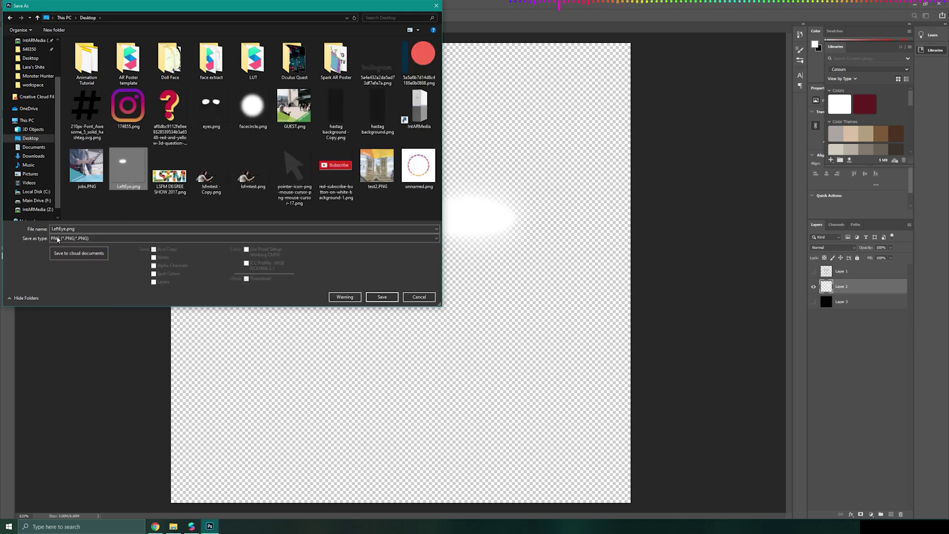
double_click(60, 229)
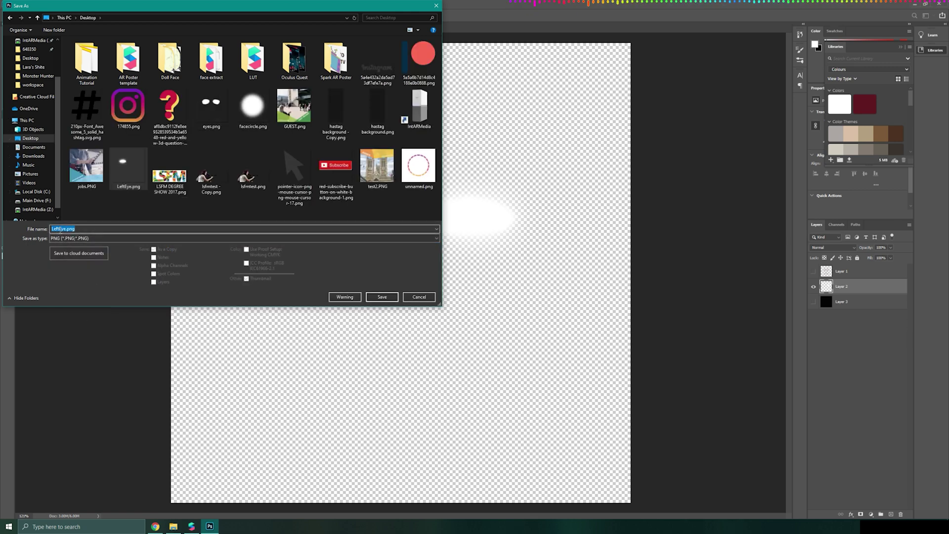
click(60, 229)
key(BackSpace)
key(BackSpace)
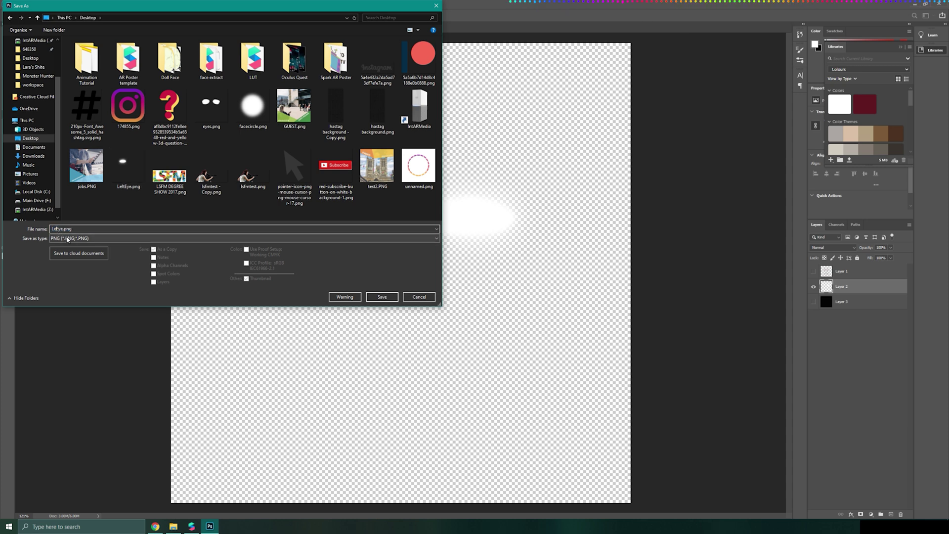
text(Right)
click(379, 296)
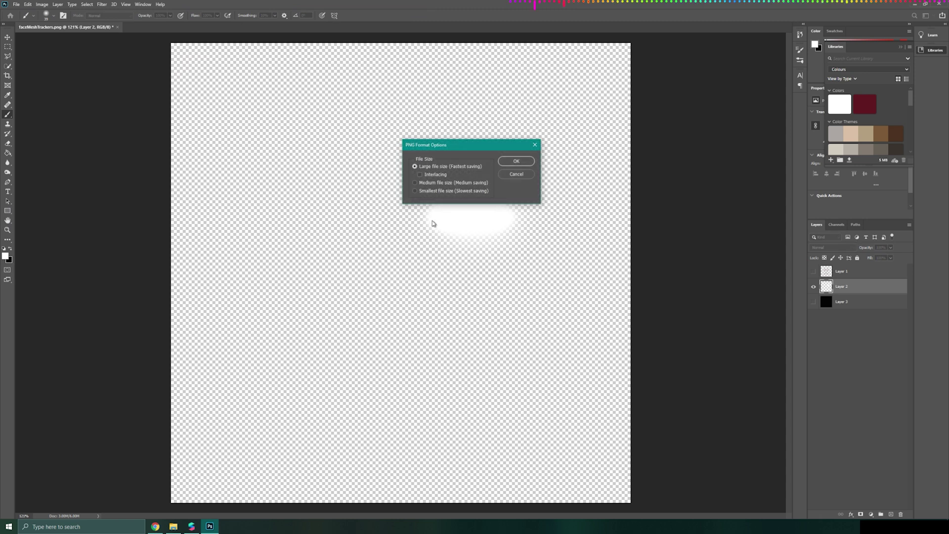
click(516, 161)
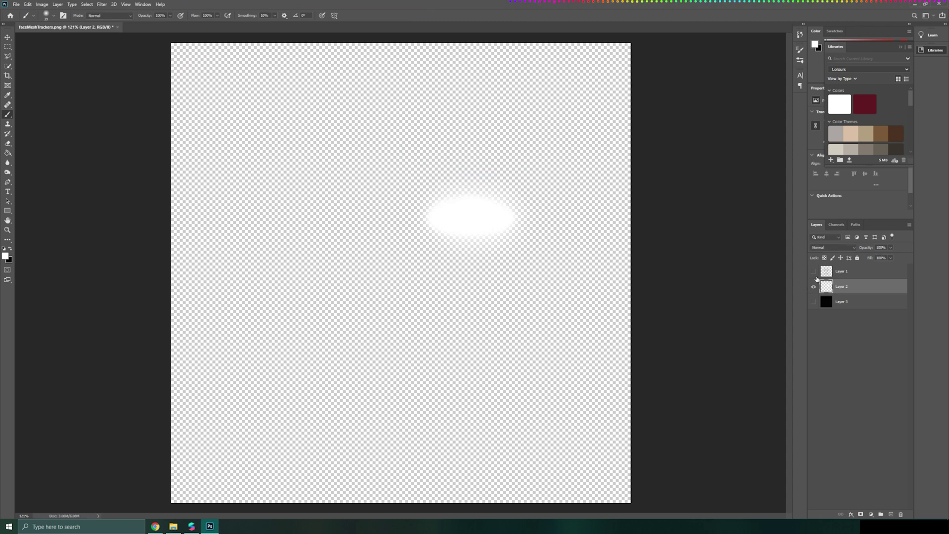
Step: Toggle the face-mesh and right-eye layers to compare, leaving the canvas blank
click(814, 272)
click(814, 287)
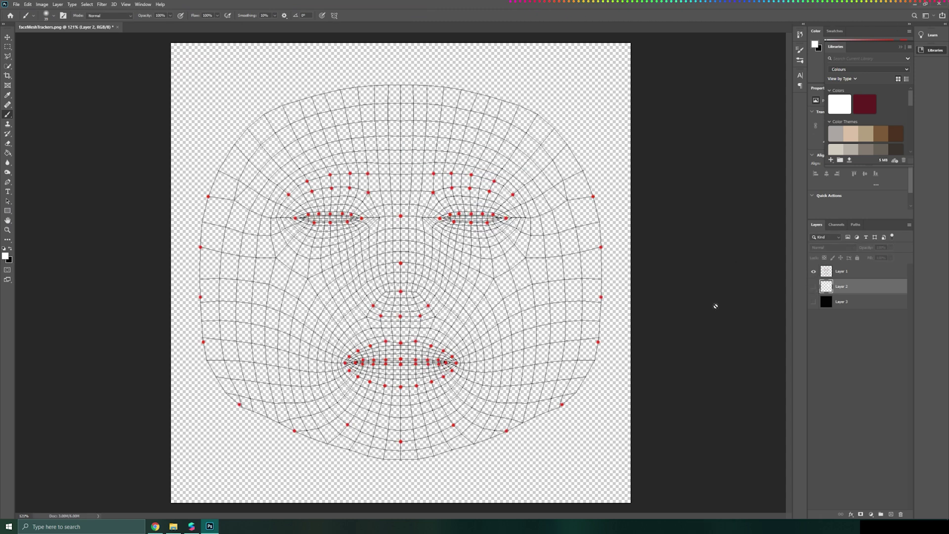
key(ctrl+z)
key(ctrl+z)
key(ctrl+shift+z)
key(ctrl+shift+z)
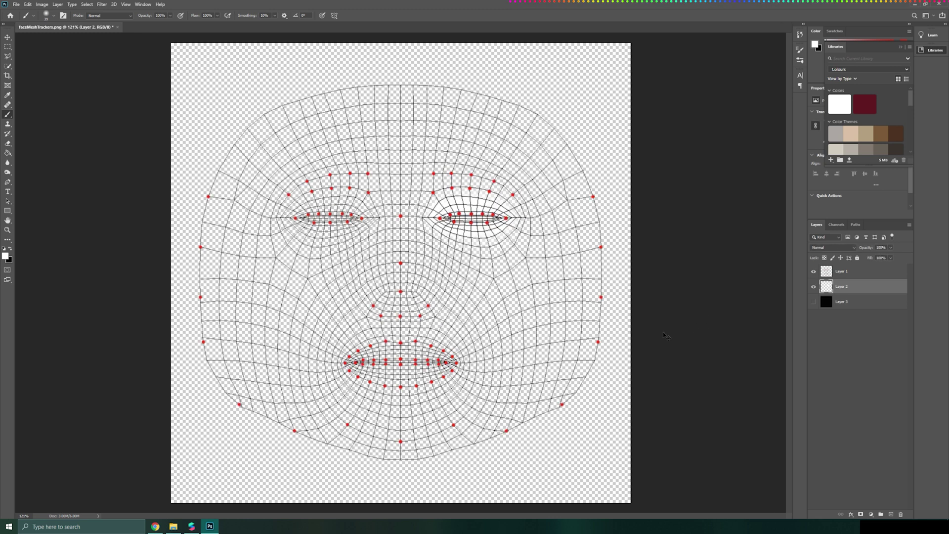
key(ctrl+z)
key(ctrl+z)
key(ctrl+z)
Step: Hide the right-eye layer, show the face mesh as a guide, and add new Layer 4
click(814, 287)
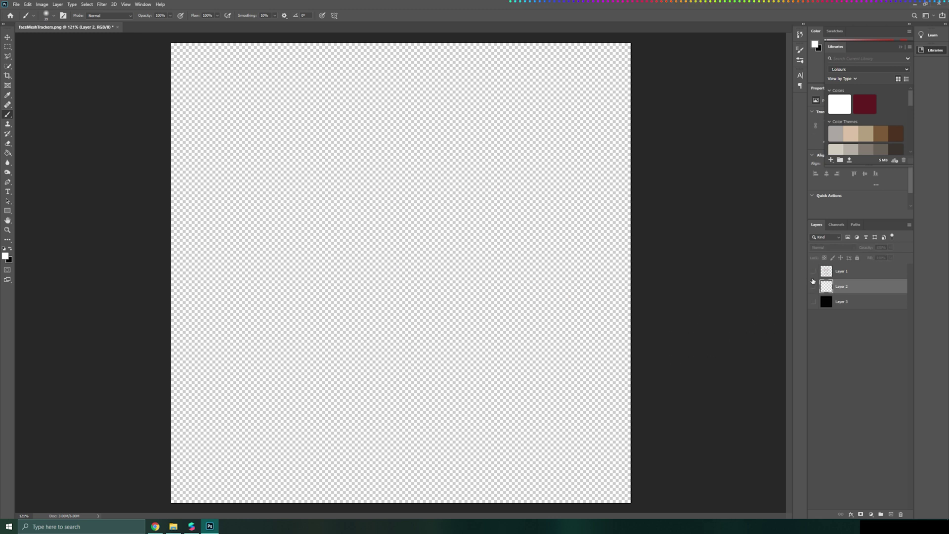
click(812, 271)
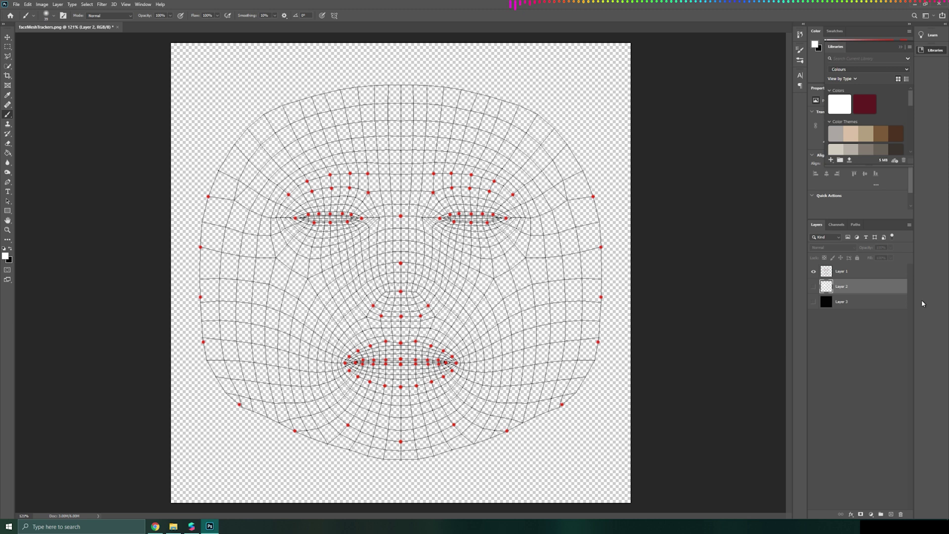
click(891, 514)
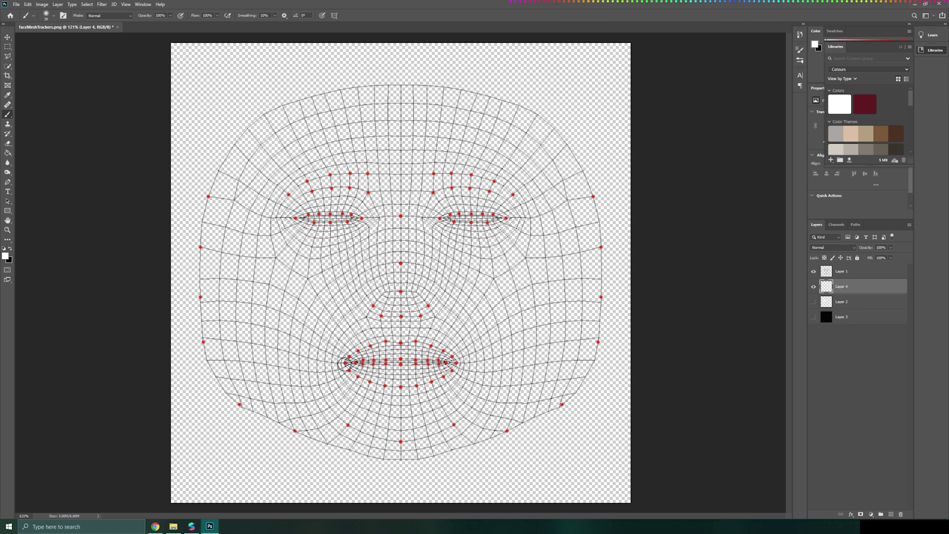
Step: Paint a soft white oval over the mouth area and hide the face-mesh layer
mouse_move(345, 364)
mouse_down()
mouse_move(366, 344)
mouse_move(405, 337)
mouse_move(433, 339)
mouse_move(457, 362)
mouse_move(438, 390)
mouse_move(386, 398)
mouse_move(344, 376)
mouse_move(391, 347)
mouse_move(377, 370)
mouse_move(350, 381)
mouse_move(414, 382)
mouse_move(442, 368)
mouse_move(366, 363)
mouse_move(397, 351)
mouse_move(445, 363)
mouse_move(390, 351)
mouse_up()
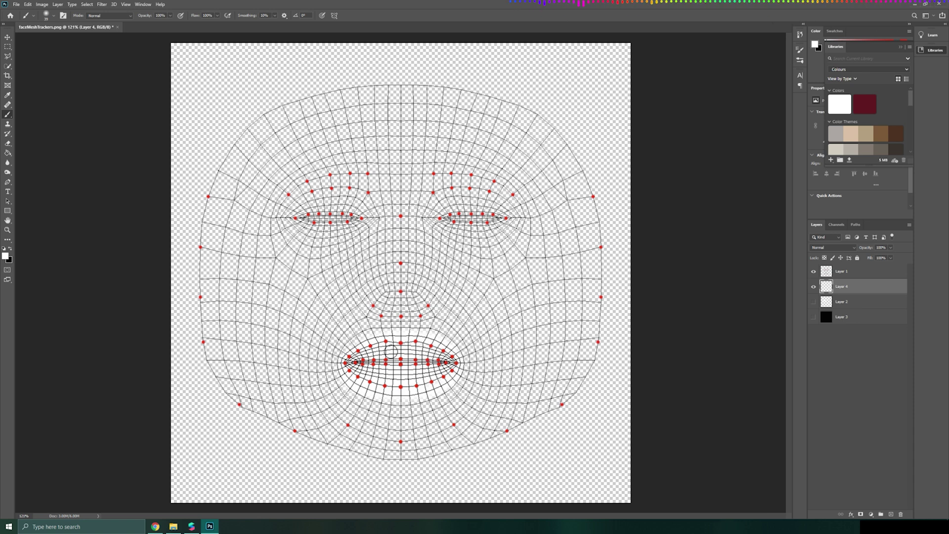
click(813, 272)
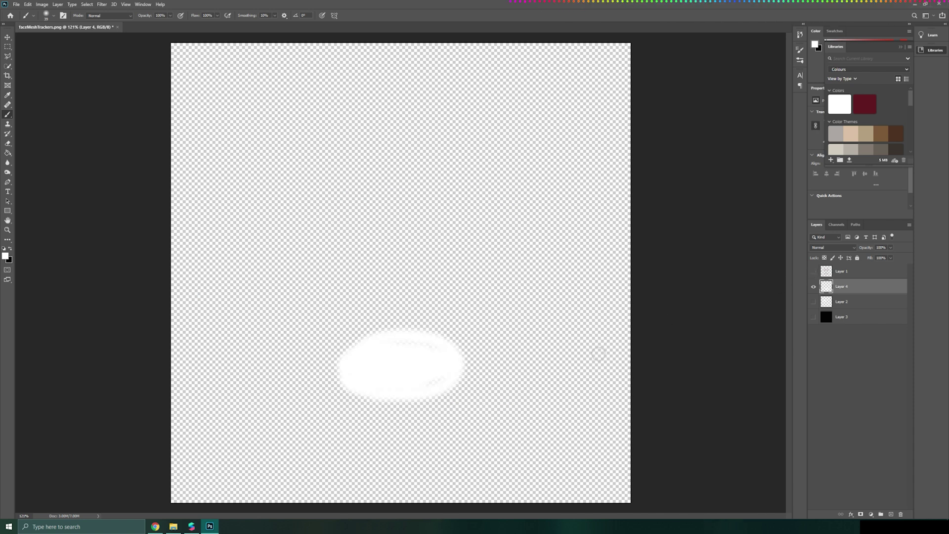
mouse_move(444, 370)
mouse_down()
mouse_move(390, 346)
mouse_move(437, 346)
mouse_up()
alt+scroll(464, 435, up, 4)
alt+scroll(283, 273, down, 4)
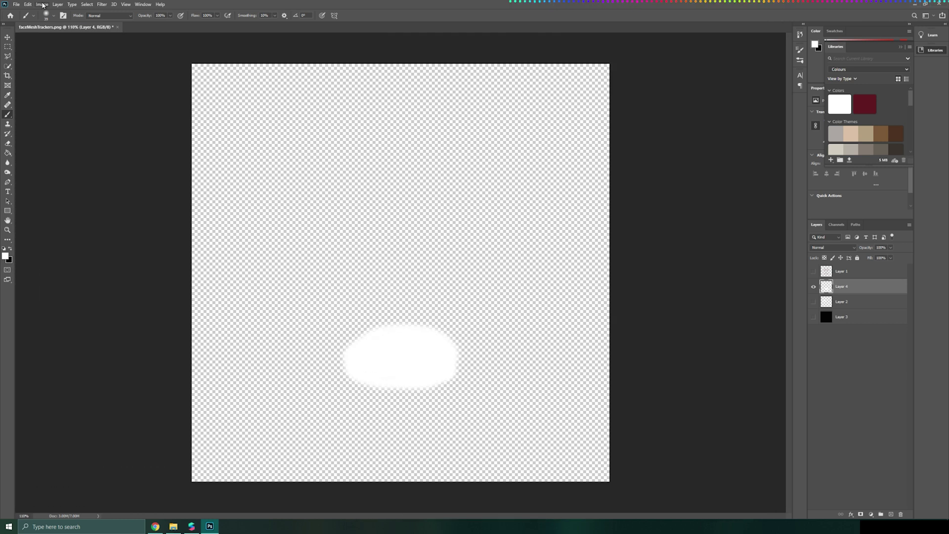
Step: Save the white mouth oval to the Desktop as Mouth.png, confirming the PNG options
click(17, 4)
click(29, 99)
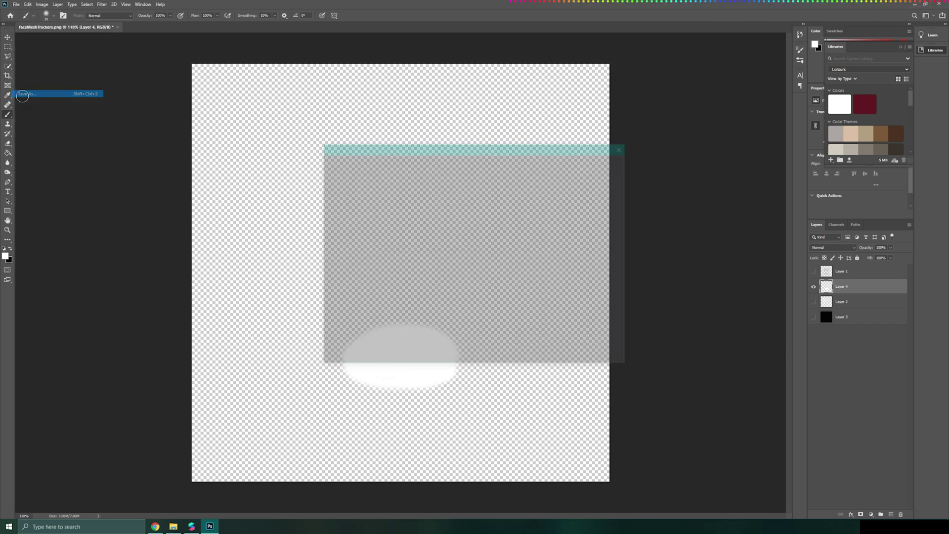
click(492, 327)
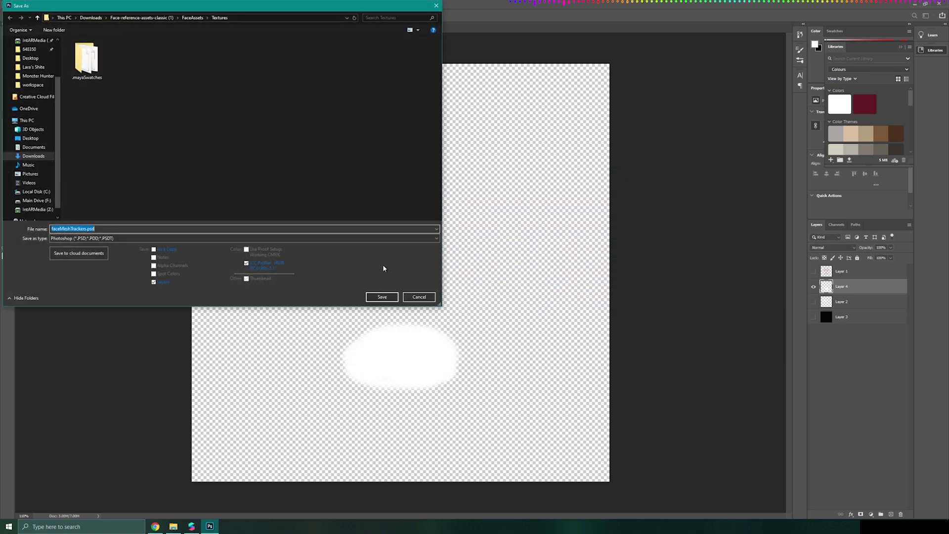
click(96, 239)
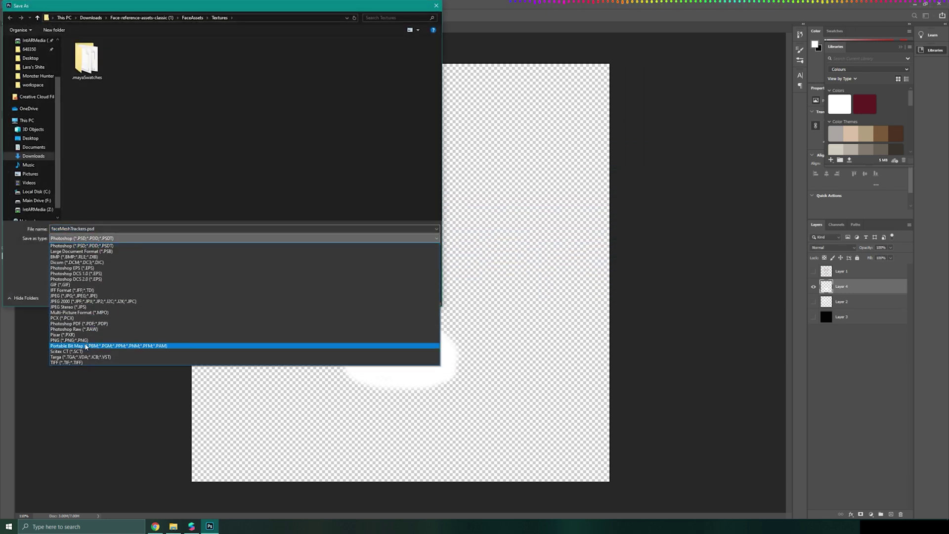
click(60, 341)
click(86, 230)
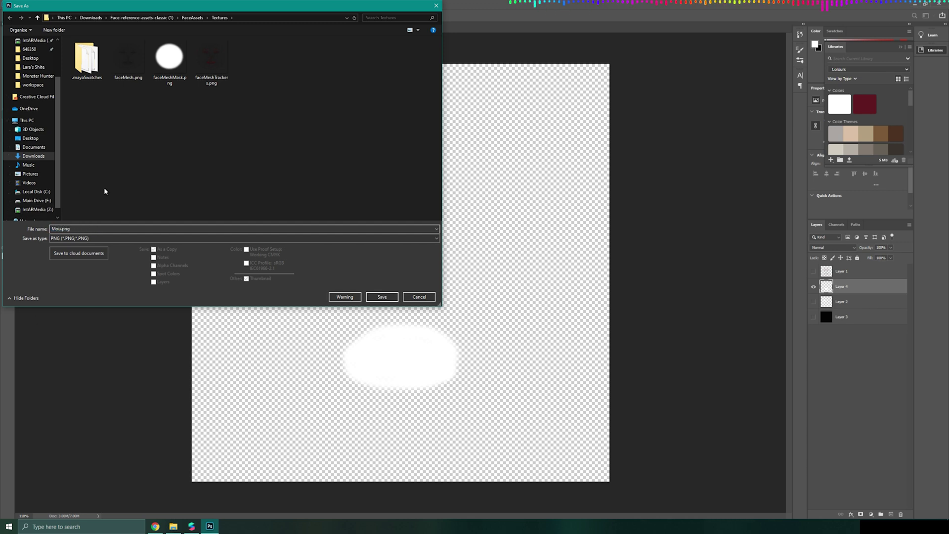
text(Mouth)
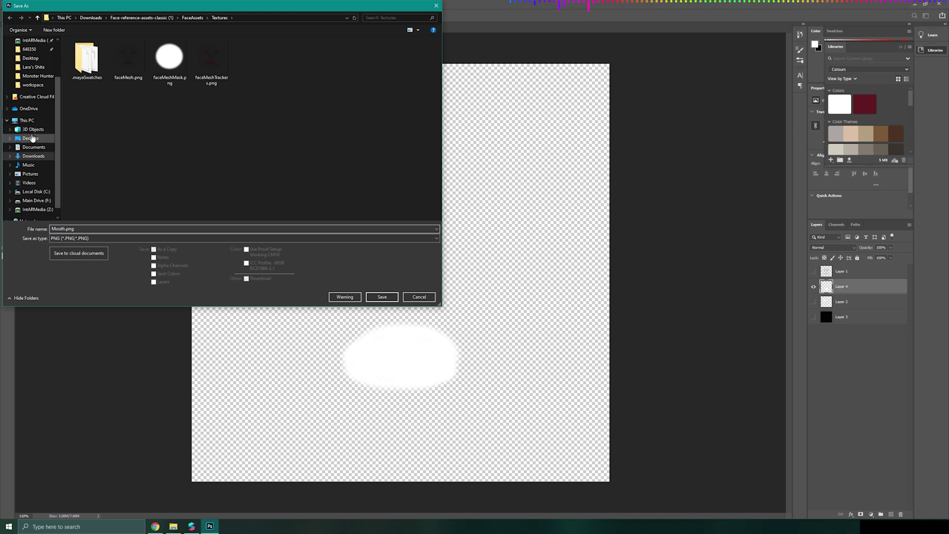
click(30, 138)
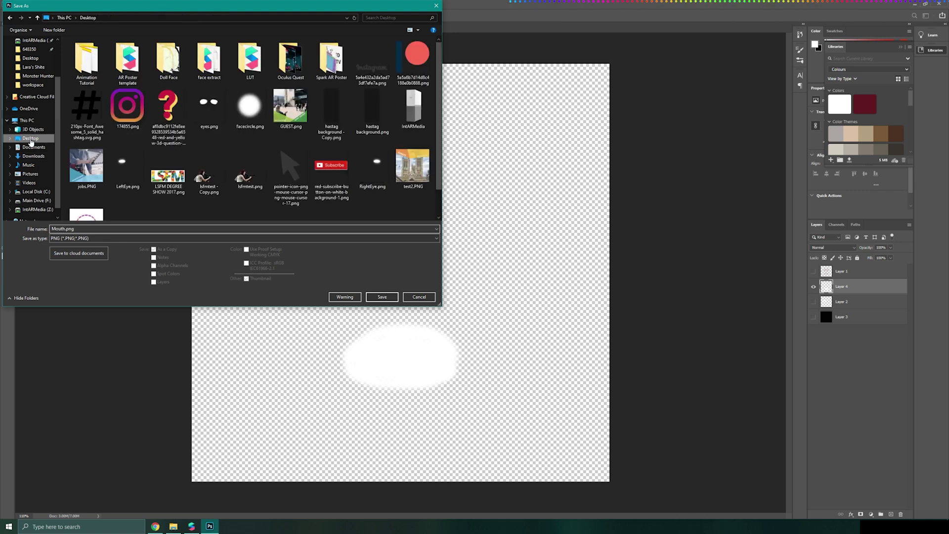
click(380, 299)
click(530, 160)
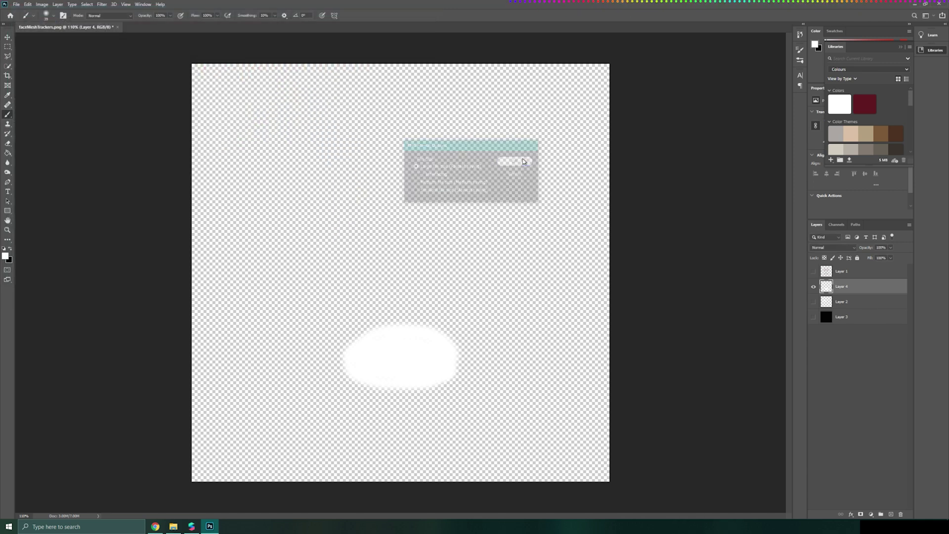
Step: Minimize Photoshop, close the Textures folder window, and open the Desktop in File Explorer
click(913, 4)
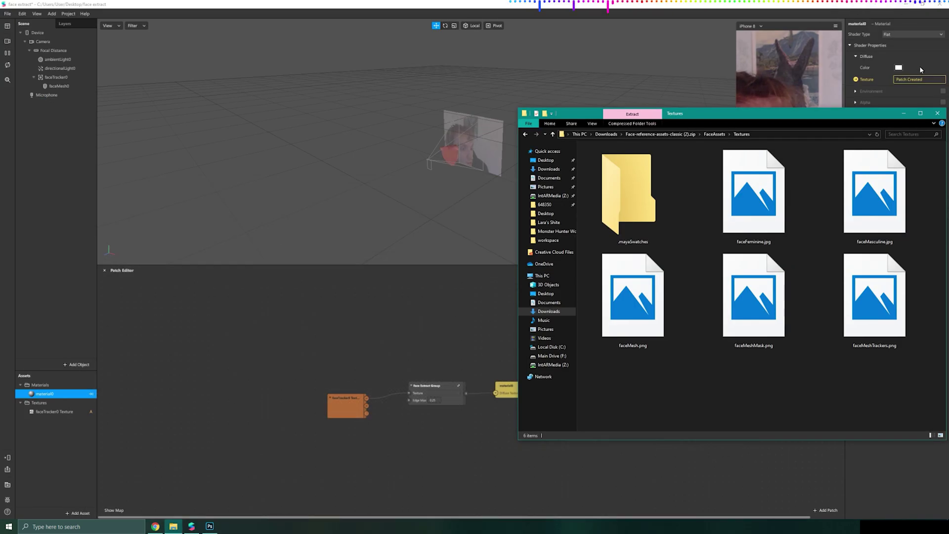
click(939, 115)
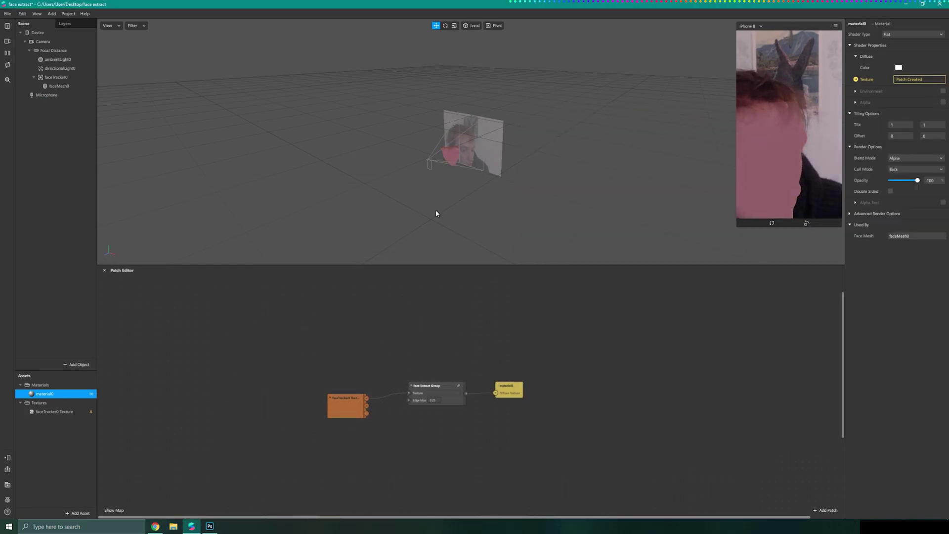
click(173, 526)
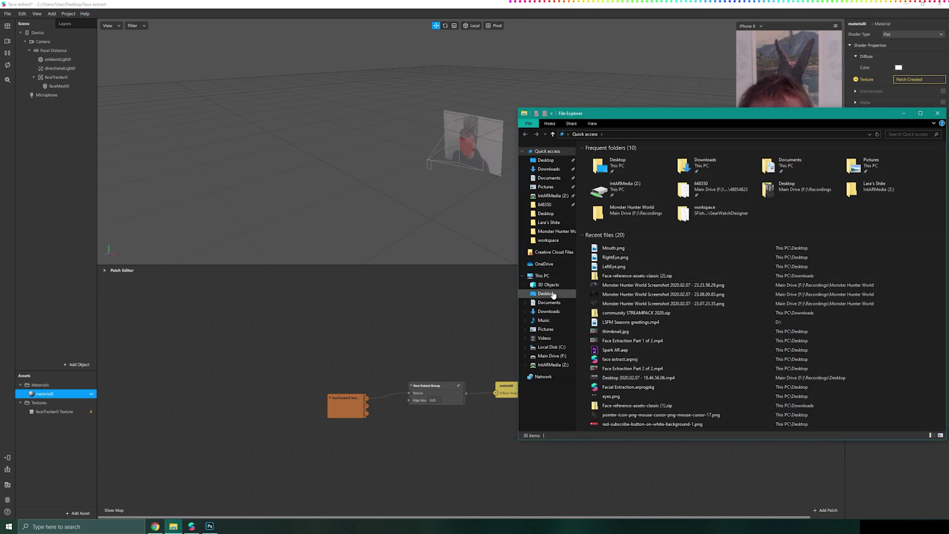
click(546, 293)
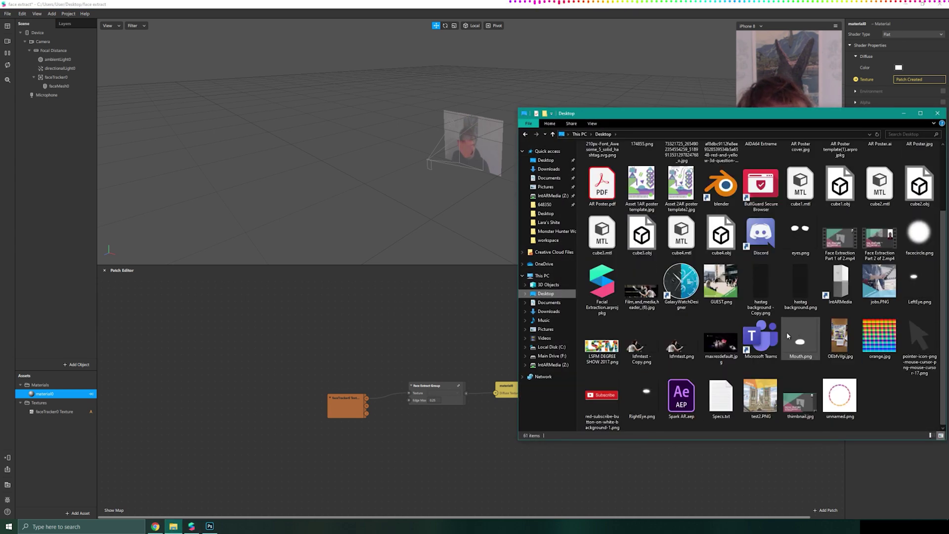
Step: Drag RightEye.png, LeftEye.png and Mouth.png from the Desktop into the Spark AR Assets panel
click(642, 395)
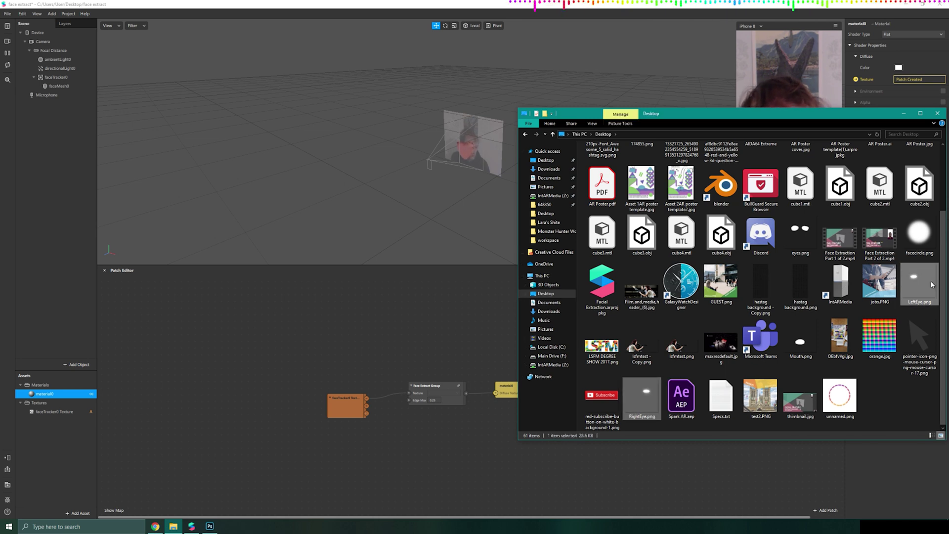
ctrl+click(800, 341)
drag(920, 285, 40, 446)
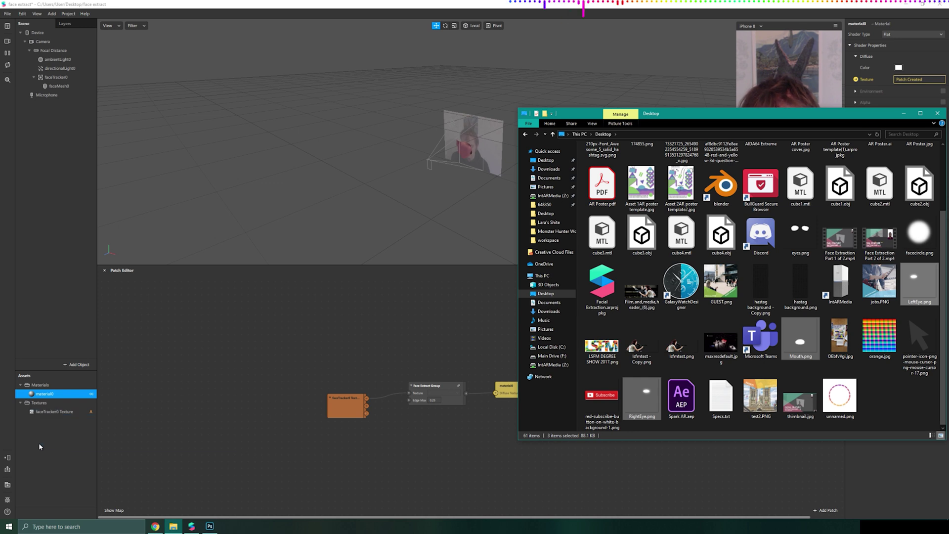
click(937, 113)
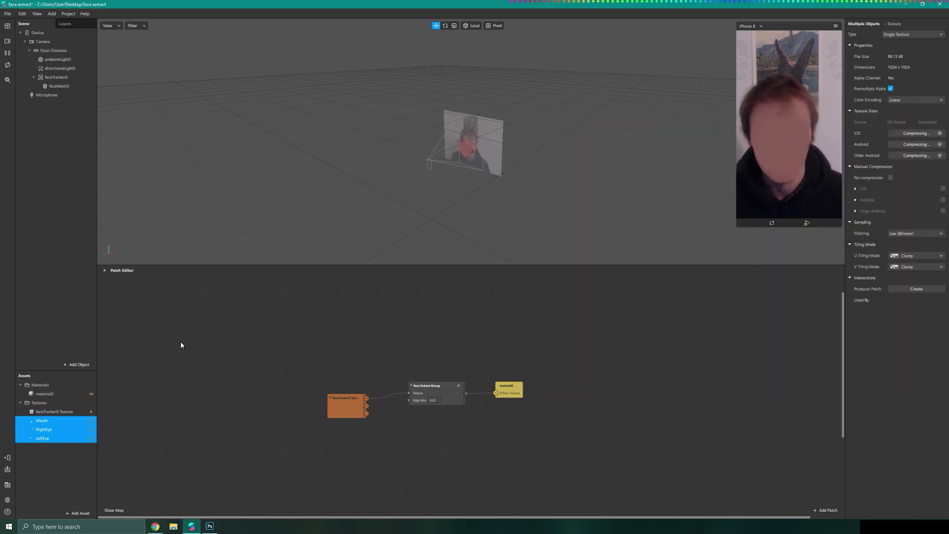
click(56, 470)
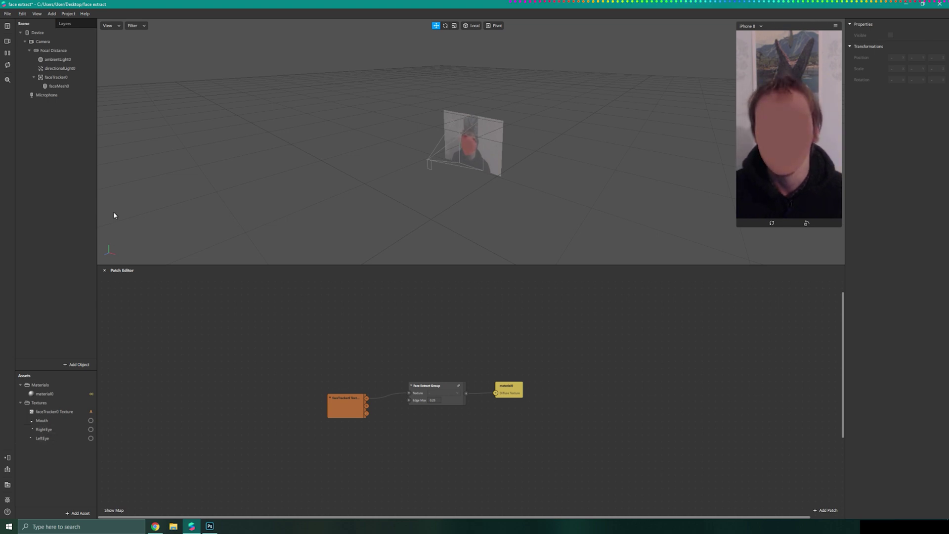
Step: Add a new face mesh, faceMesh1, under faceTracker0
click(56, 79)
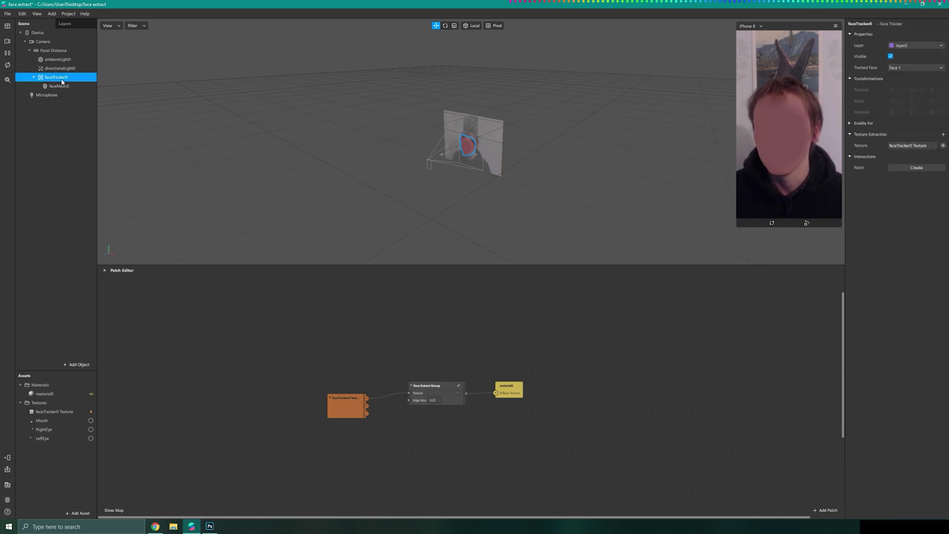
right_click(62, 82)
mouse_move(97, 86)
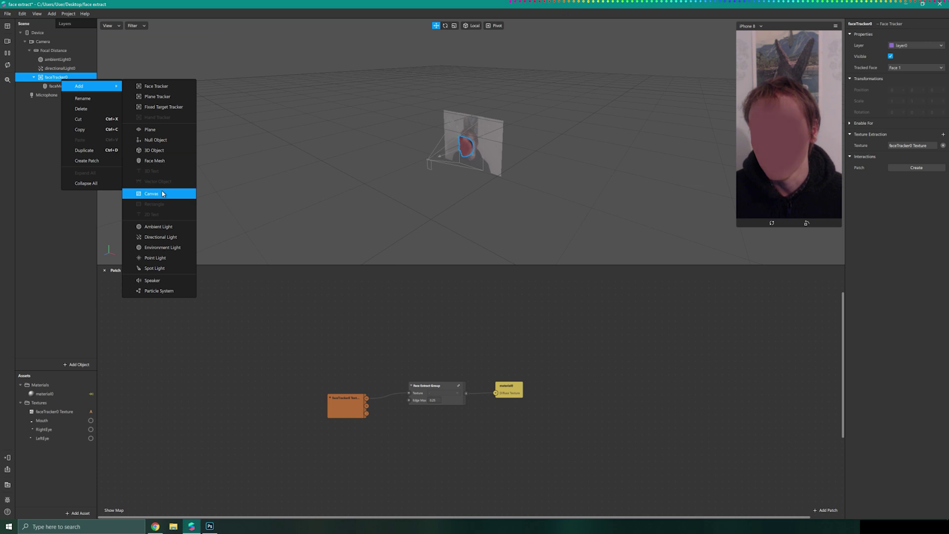
click(163, 161)
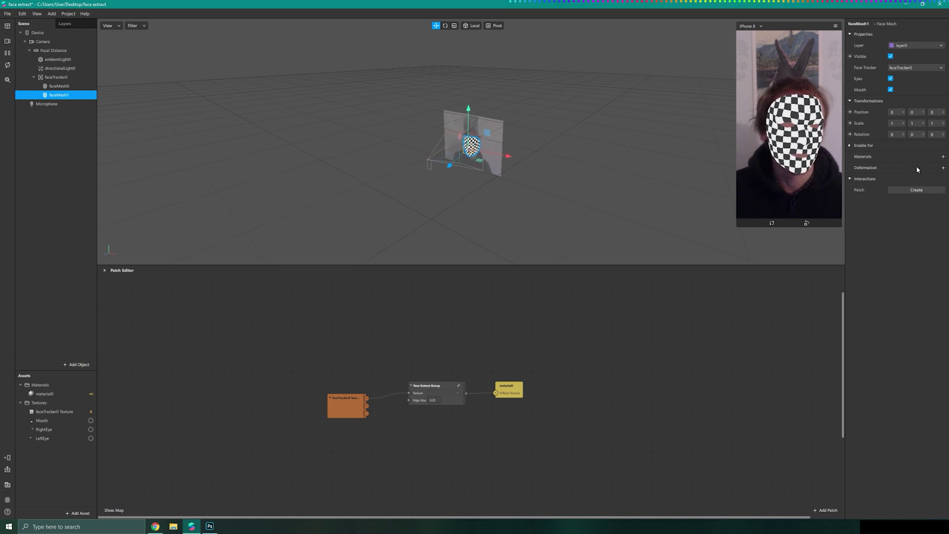
Step: Assign faceMesh1 a new material1 and uncheck its Eyes and Mouth options
click(943, 156)
click(904, 165)
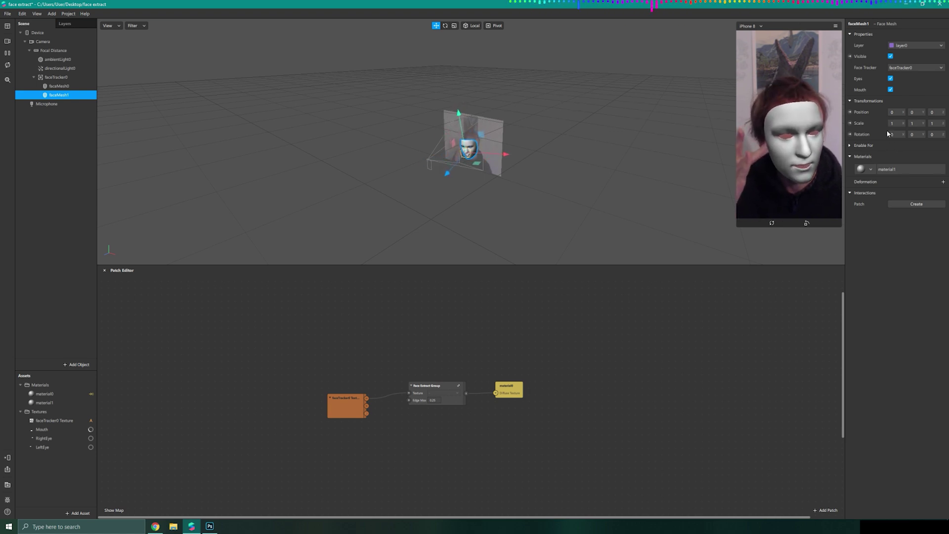
click(891, 78)
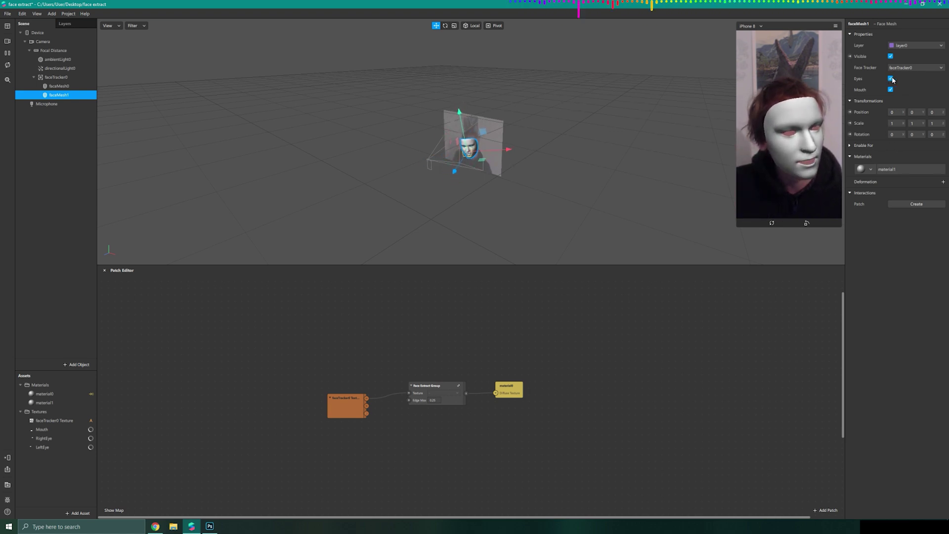
click(891, 90)
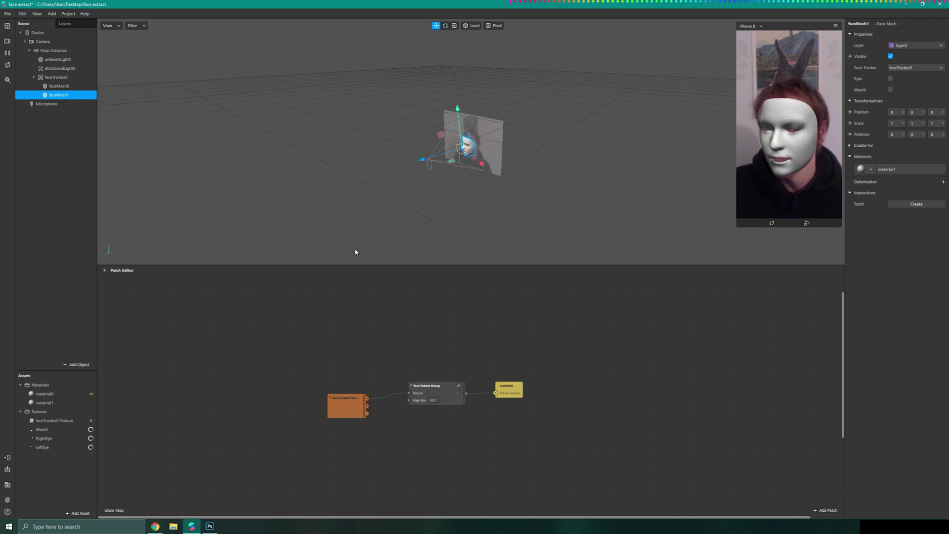
Step: Turn off material1's Write to Depth and set its diffuse texture to faceTracker0 Texture
click(58, 403)
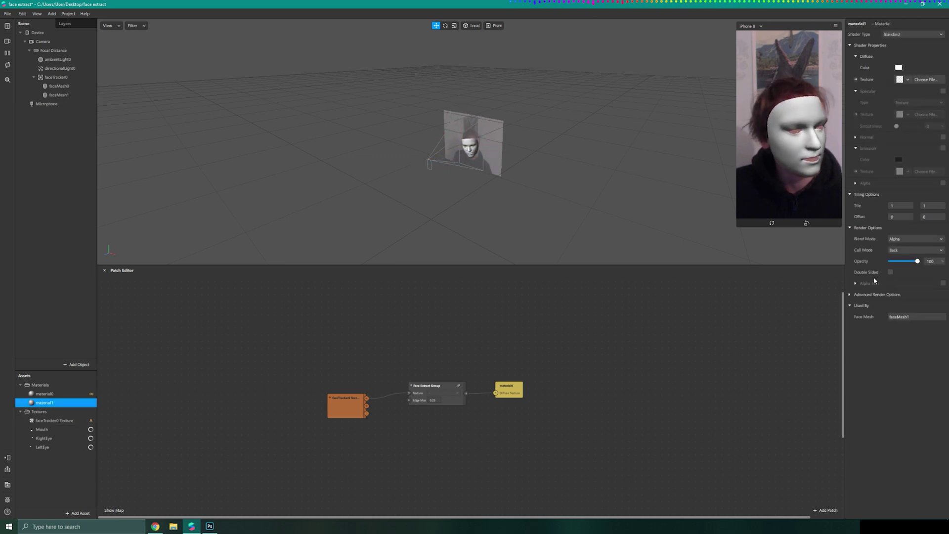
click(849, 295)
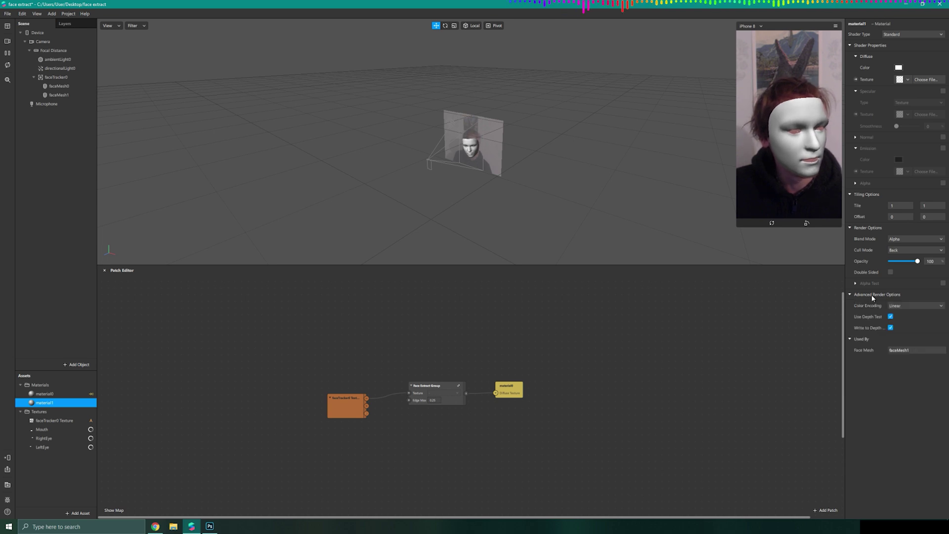
click(890, 327)
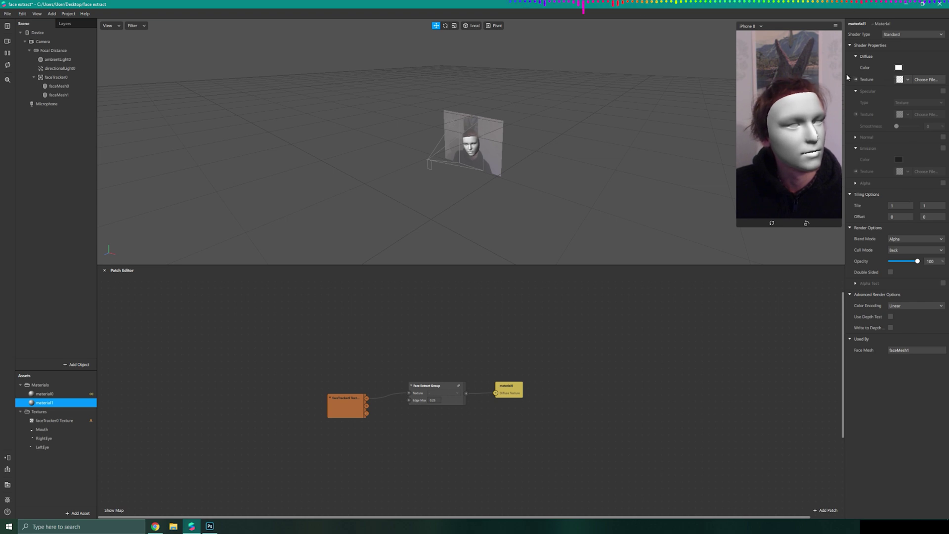
click(903, 79)
click(908, 93)
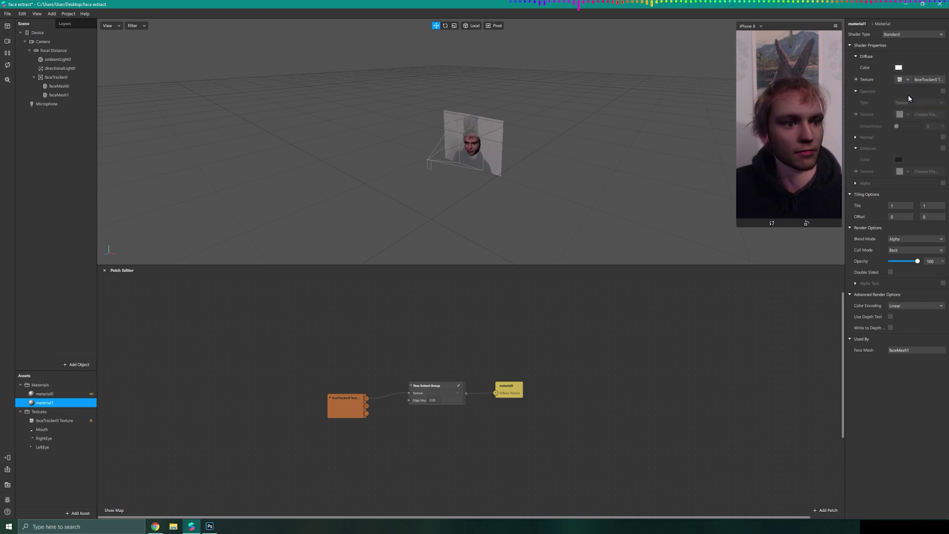
Step: Switch material1 to the Flat shader and enable Alpha with RightEye as the mask
click(902, 34)
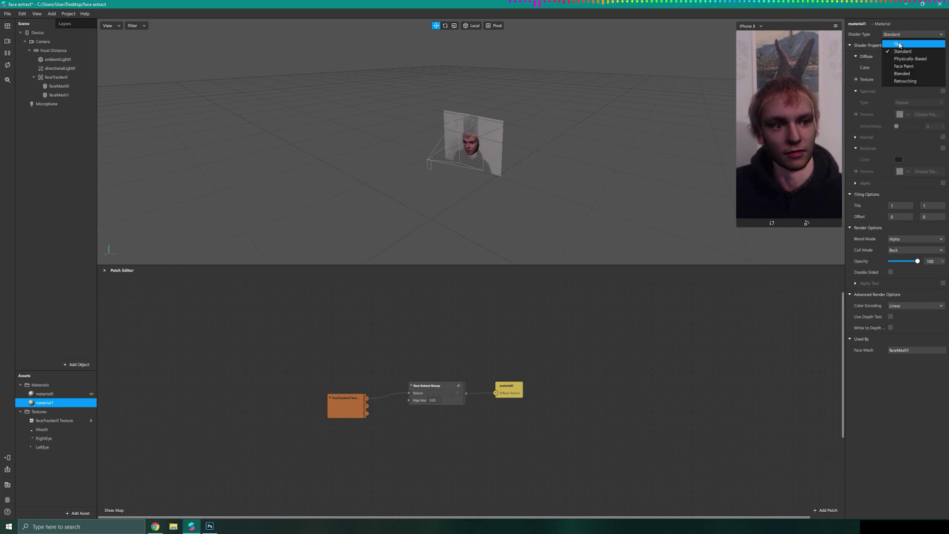
click(899, 44)
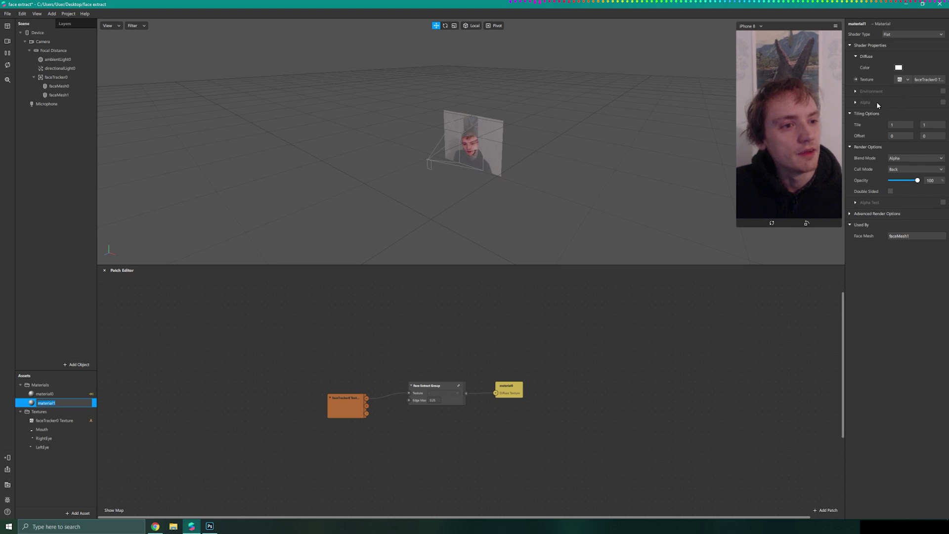
click(942, 102)
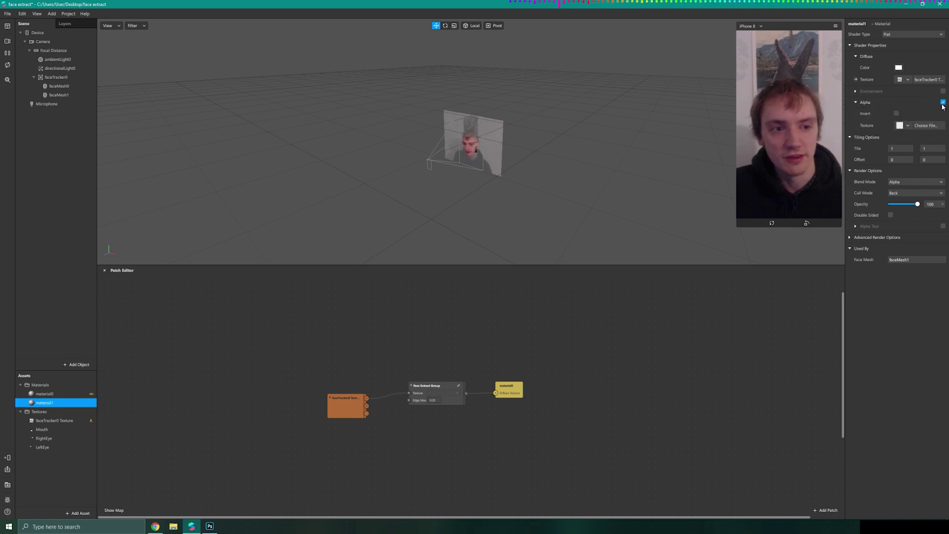
click(908, 126)
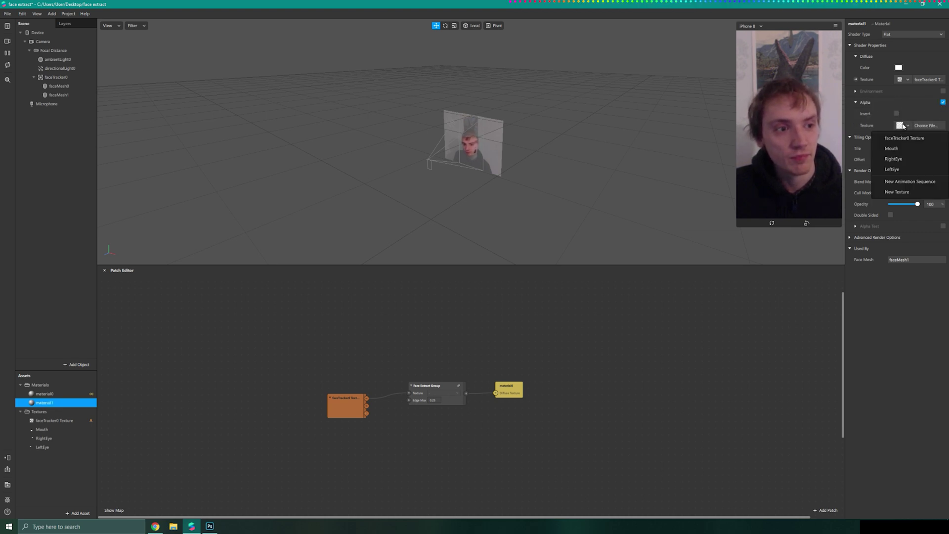
click(896, 159)
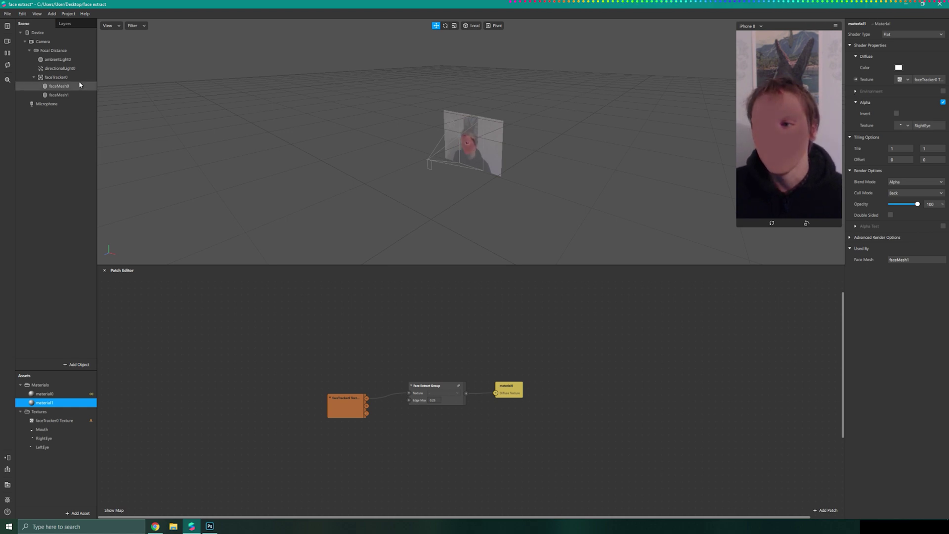
Step: Duplicate faceMesh1 into faceMesh2 and give it a new material2
click(60, 95)
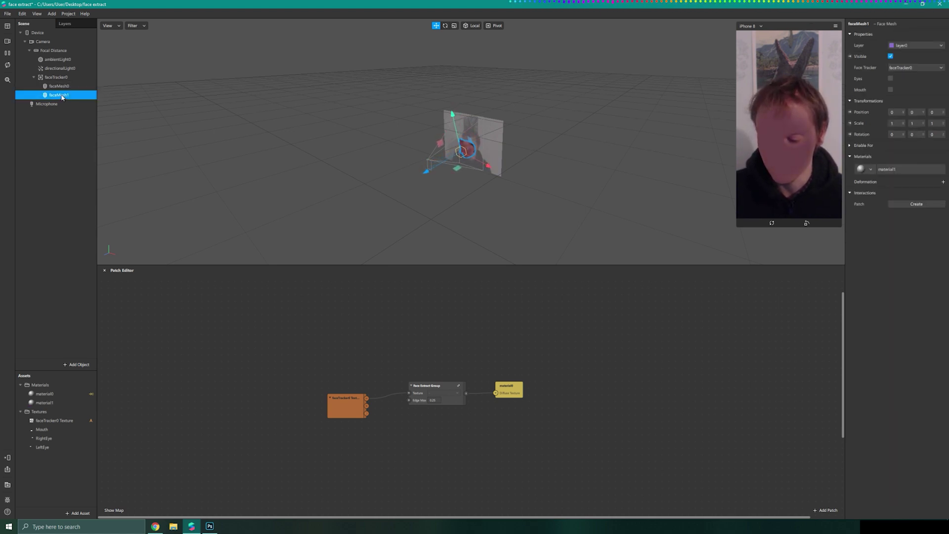
key(ctrl+d)
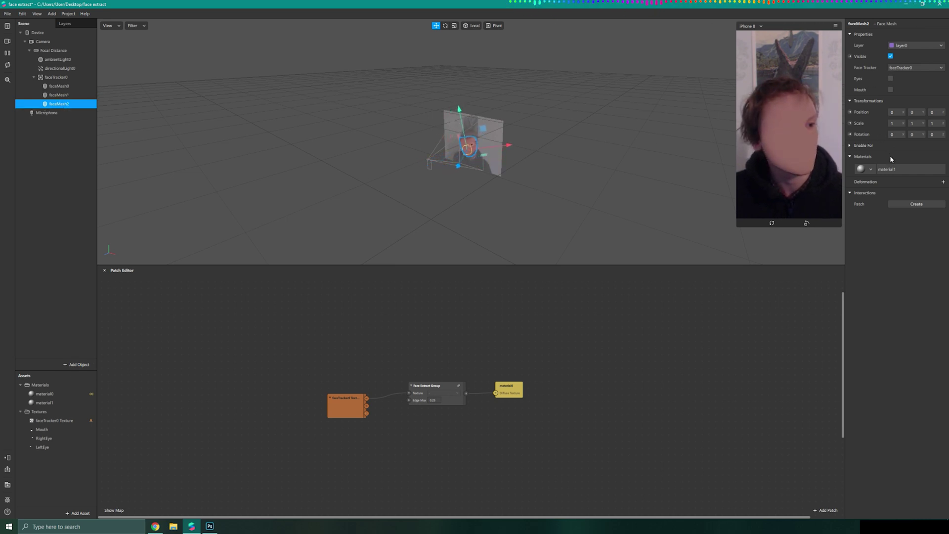
click(871, 169)
click(896, 206)
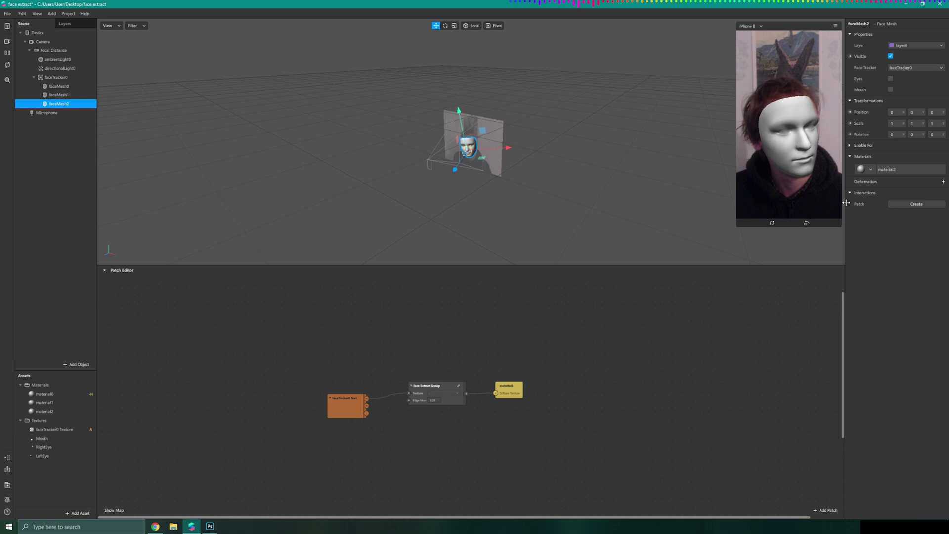
Step: Set material2 to the Flat shader and turn off its depth option
click(55, 412)
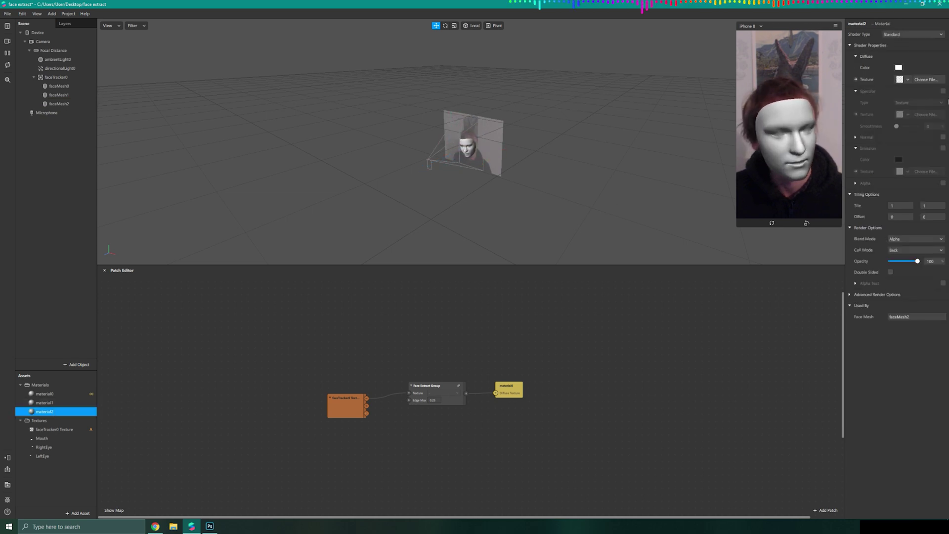
click(898, 34)
click(897, 45)
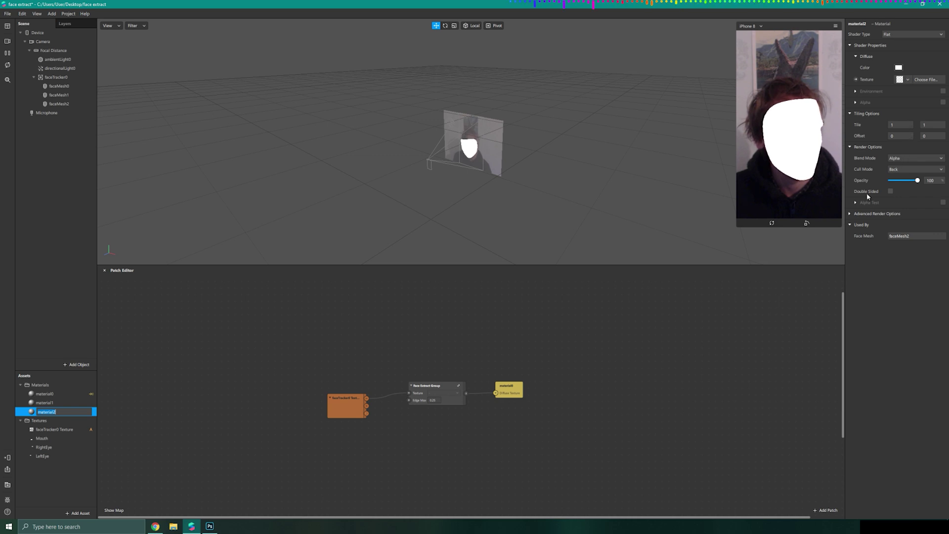
click(850, 214)
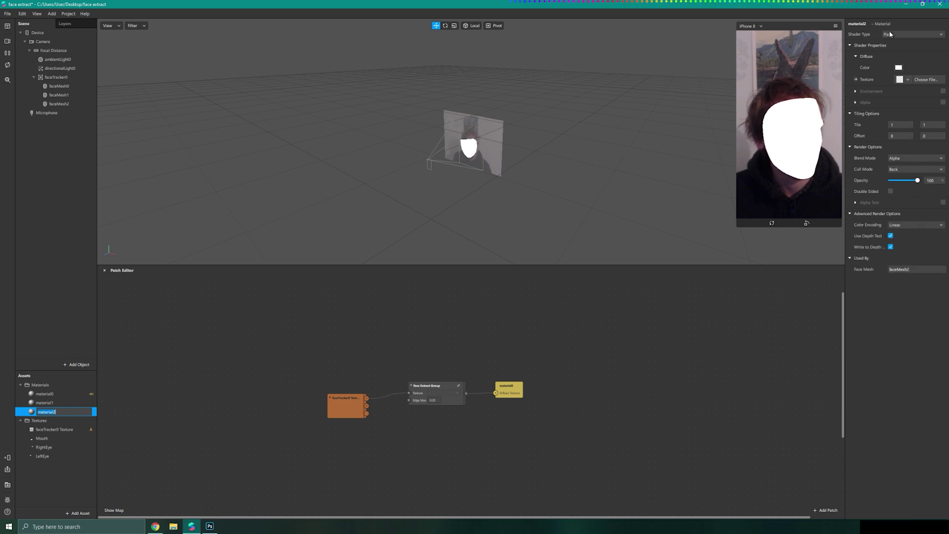
click(889, 236)
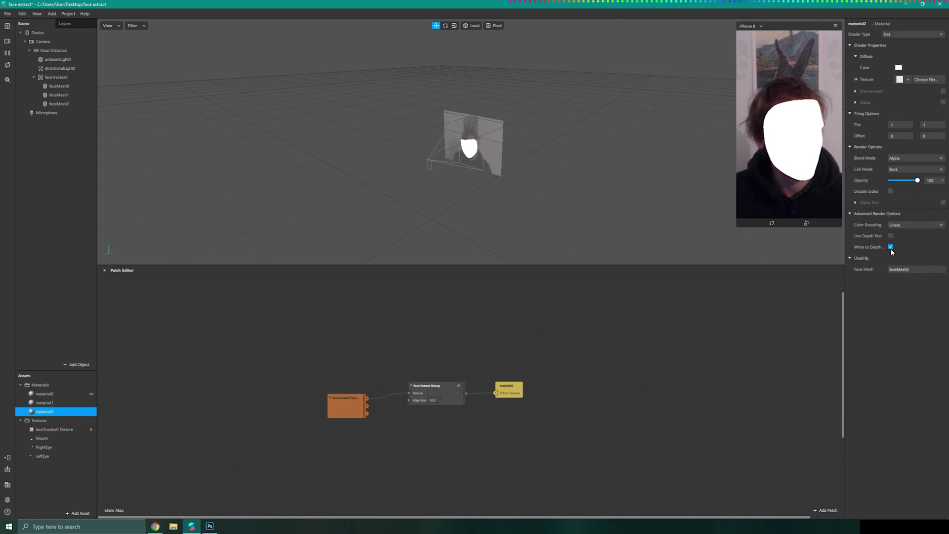
Step: Give material2 faceTracker0 Texture as diffuse and LeftEye as its alpha mask
click(908, 79)
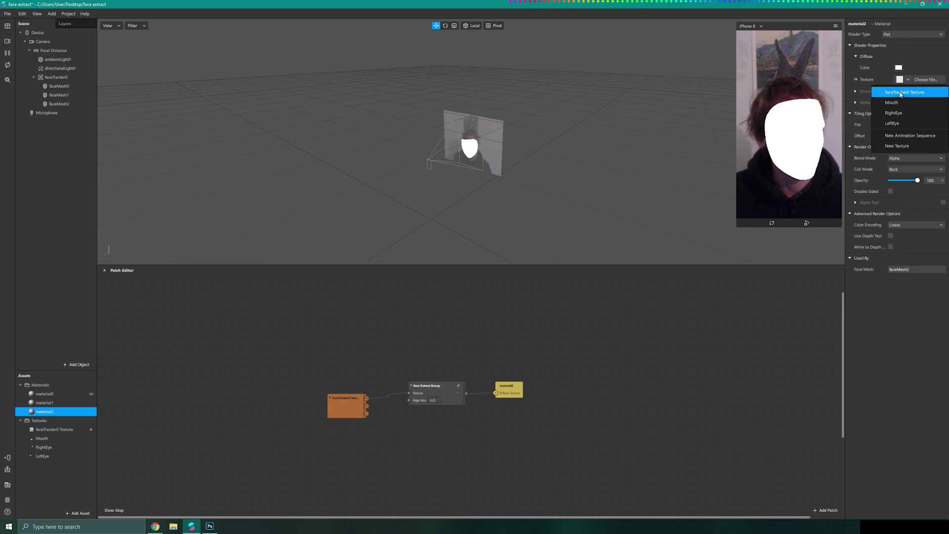
click(900, 91)
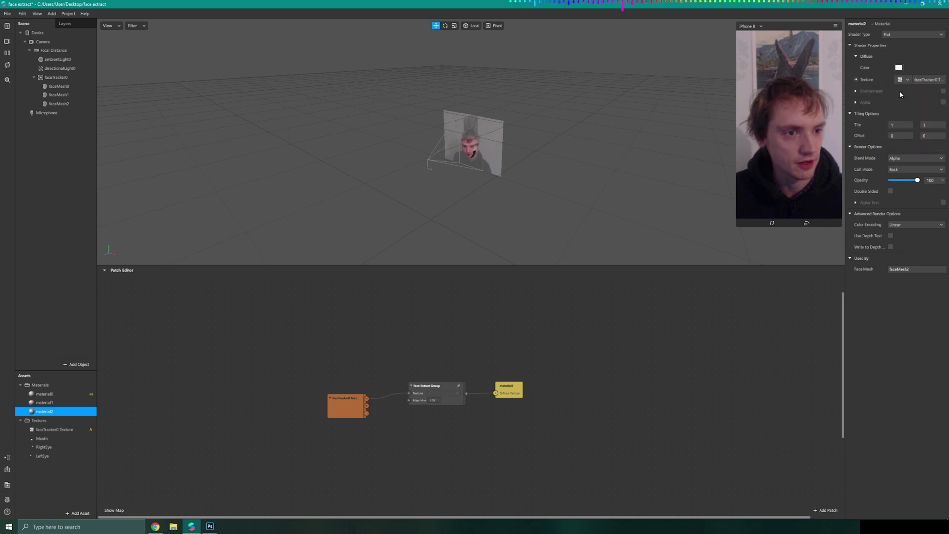
click(943, 103)
click(907, 126)
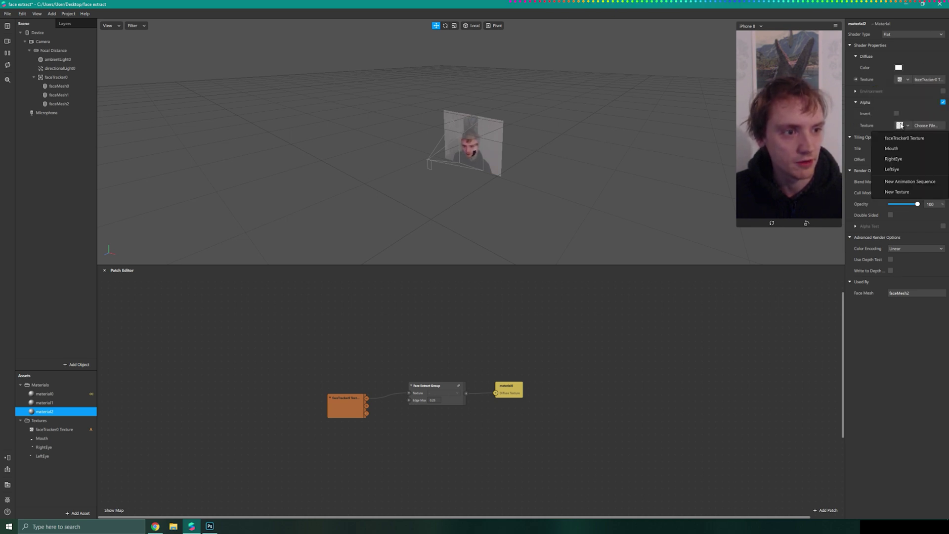
click(905, 168)
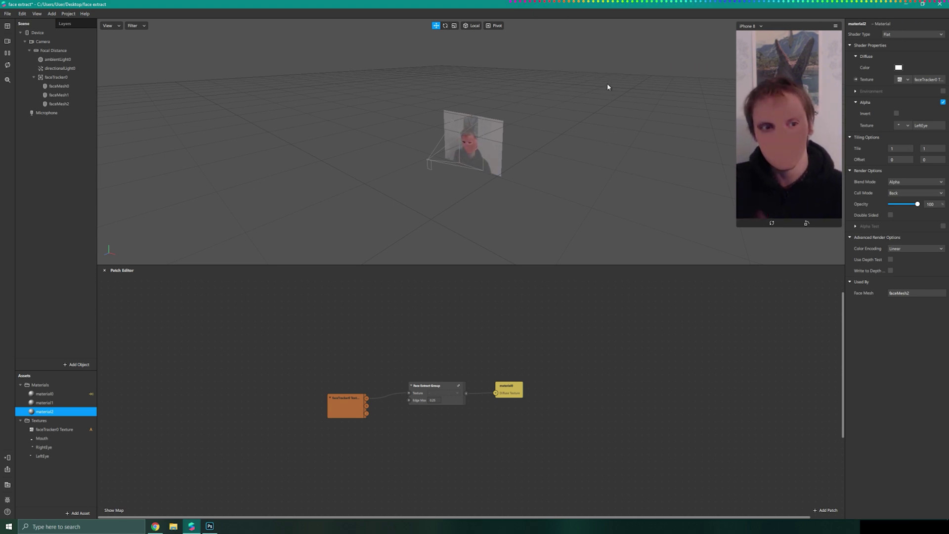
Step: Drag faceMesh2 slightly lower on the face with its move gizmo
click(60, 105)
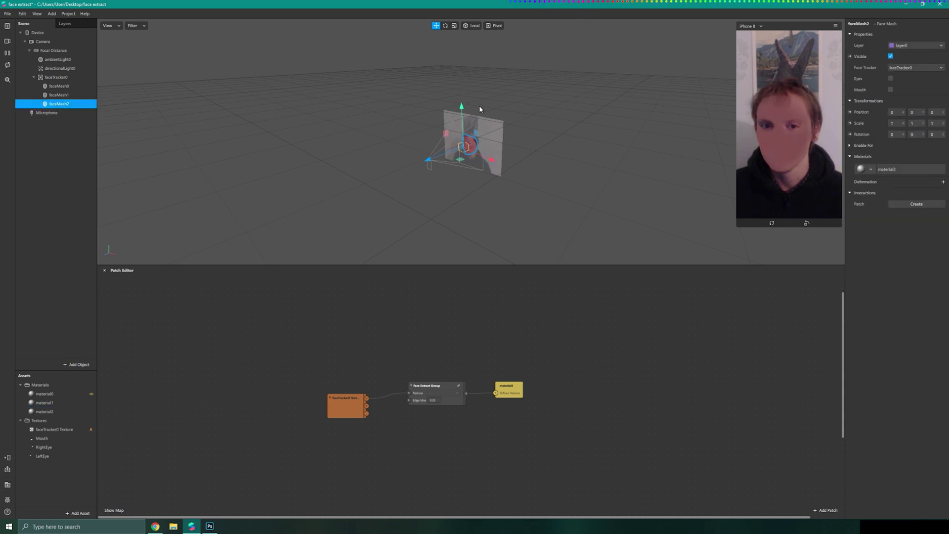
mouse_move(462, 109)
mouse_down()
mouse_move(465, 130)
mouse_move(463, 118)
mouse_up()
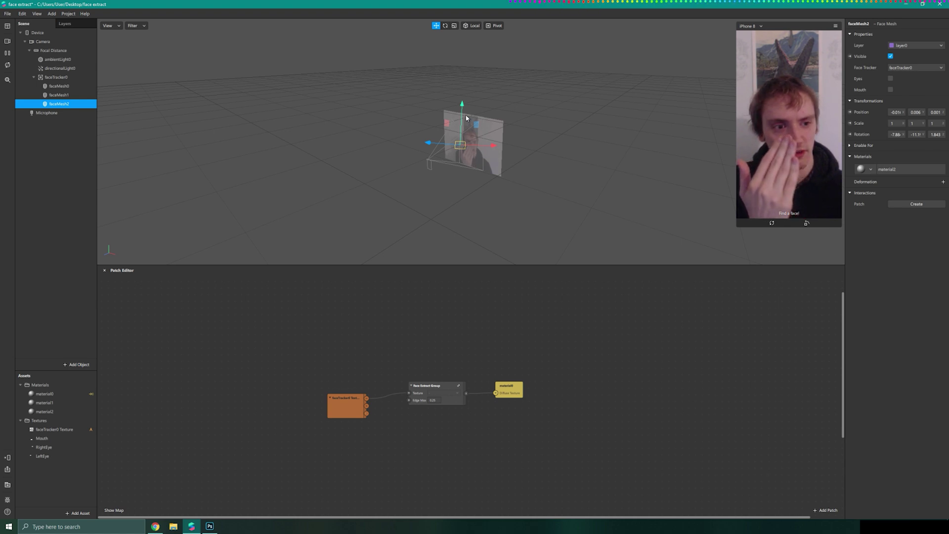
Step: Duplicate faceMesh2 into faceMesh3 and give it a new material3
key(ctrl+d)
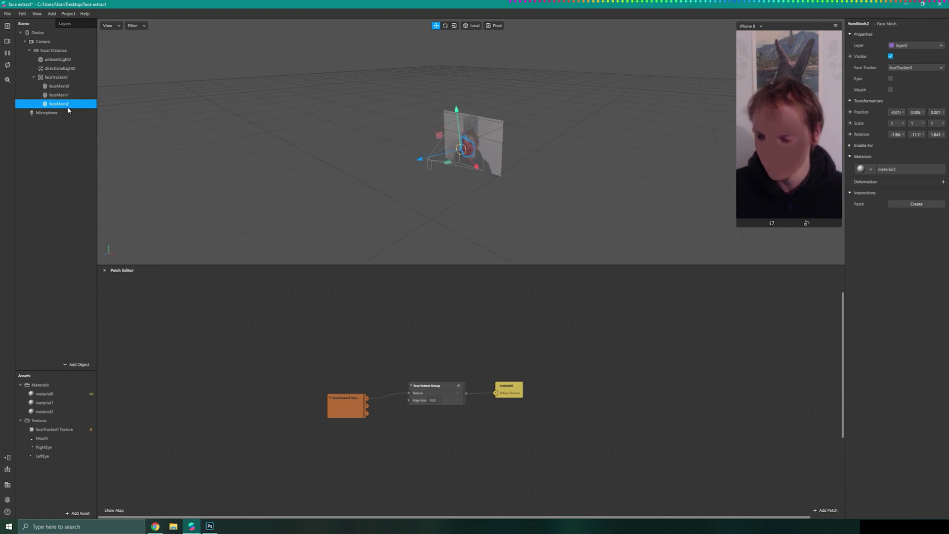
click(69, 112)
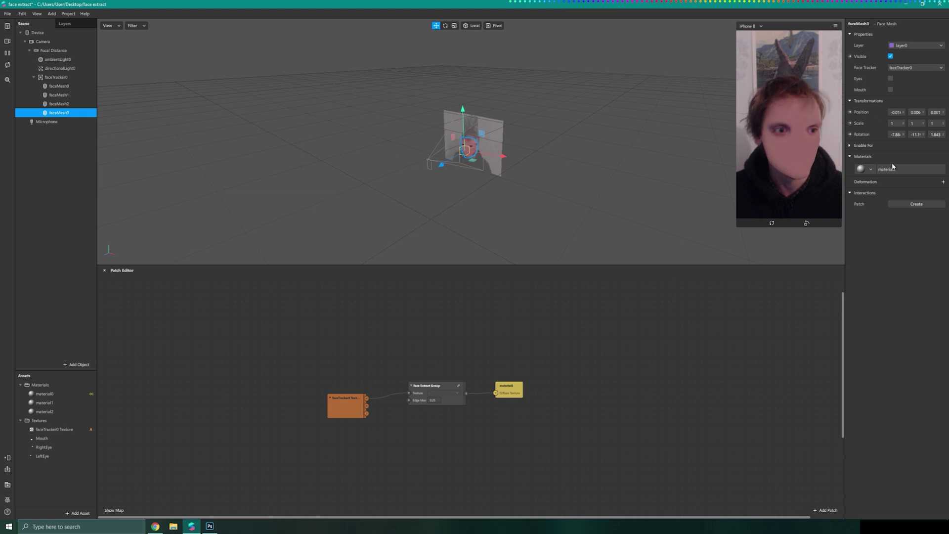
click(878, 168)
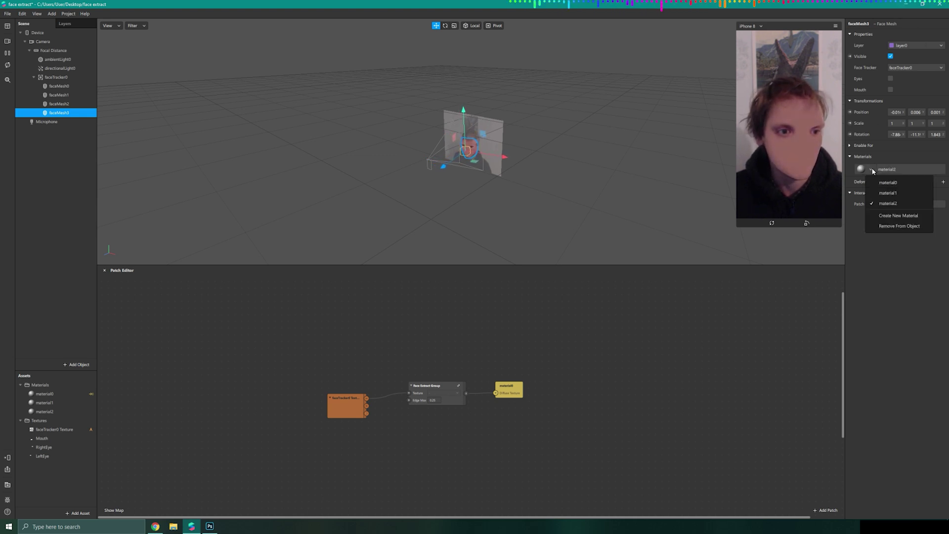
click(903, 215)
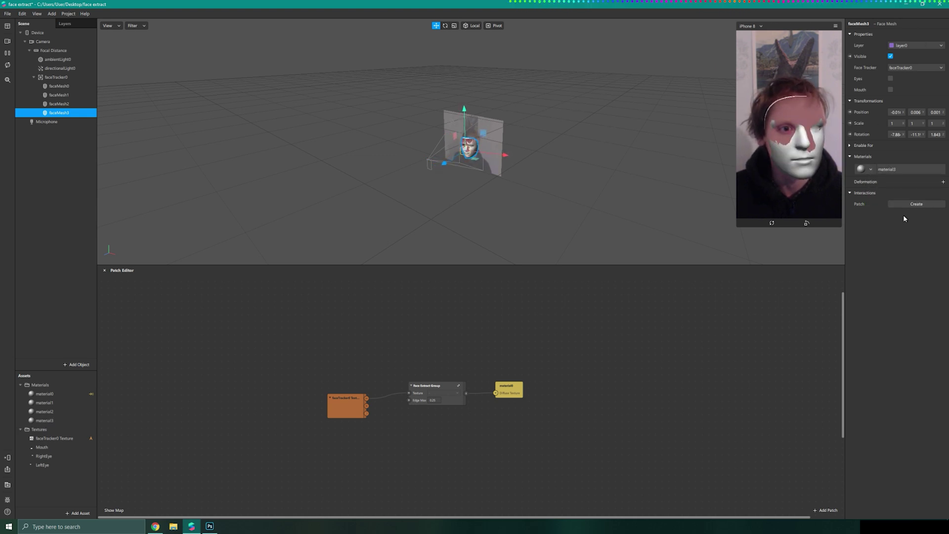
Step: Switch material3 to the Flat shader and expand its advanced render options
click(62, 420)
click(910, 35)
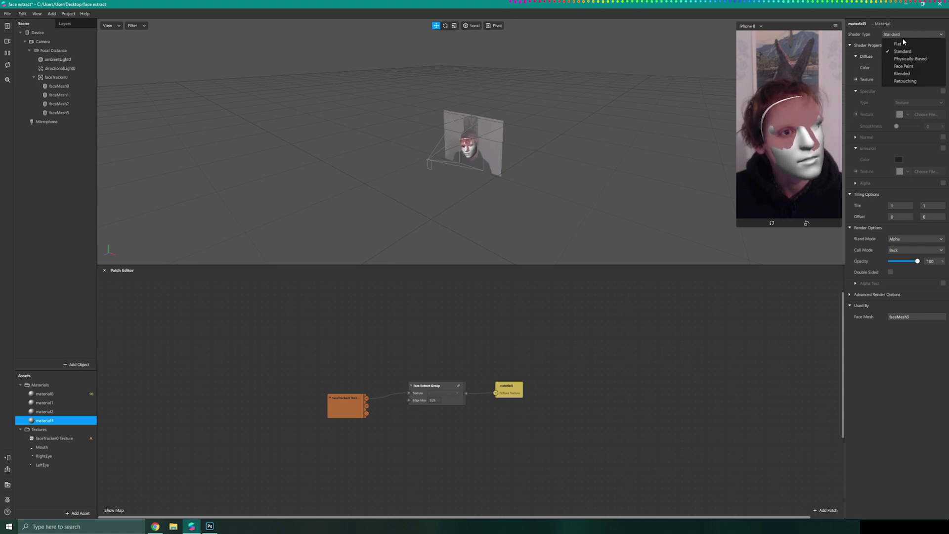
click(902, 44)
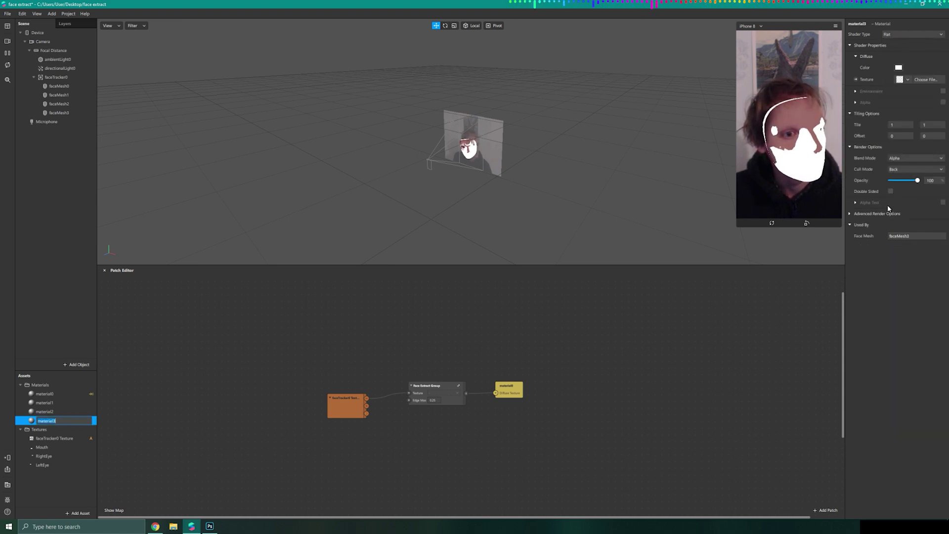
drag(846, 215, 847, 216)
click(851, 214)
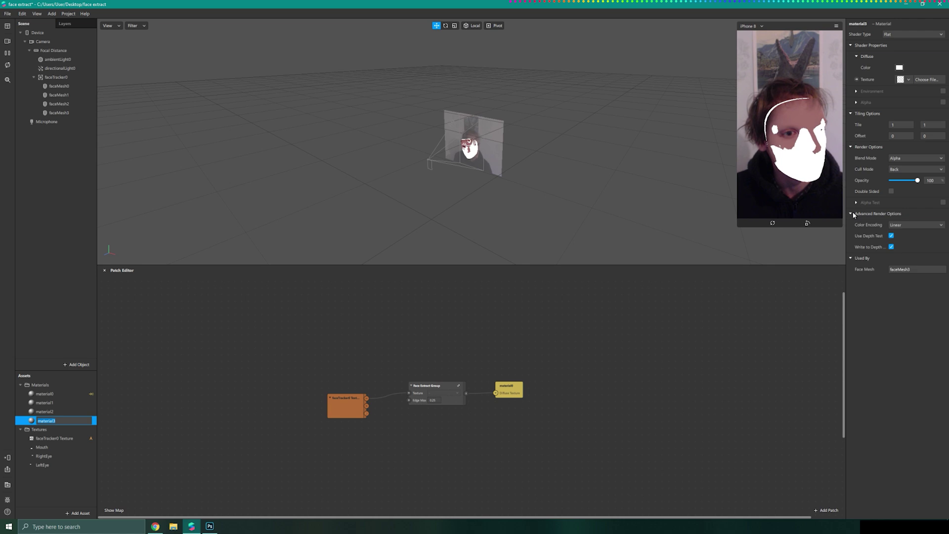
Step: Set material3's diffuse to faceTracker0 Texture and its alpha mask to Mouth
click(907, 79)
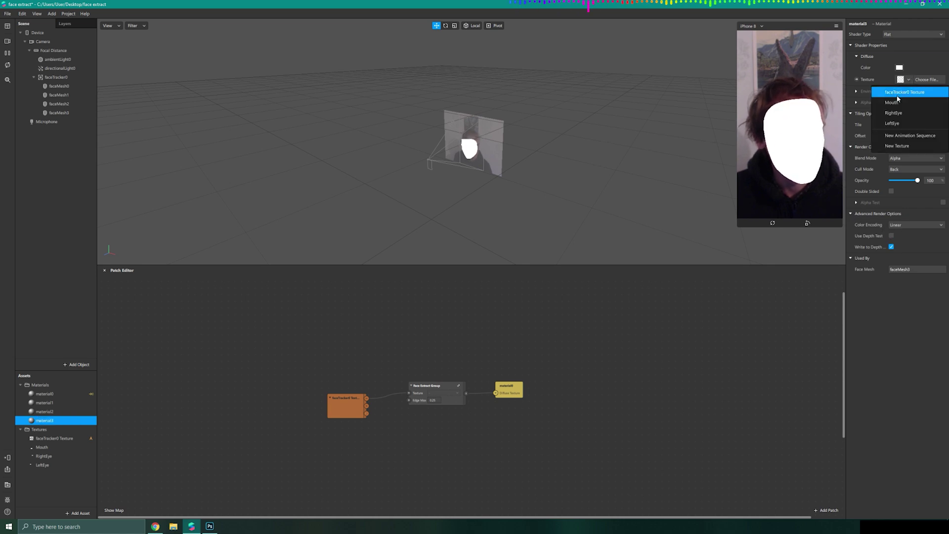
click(905, 93)
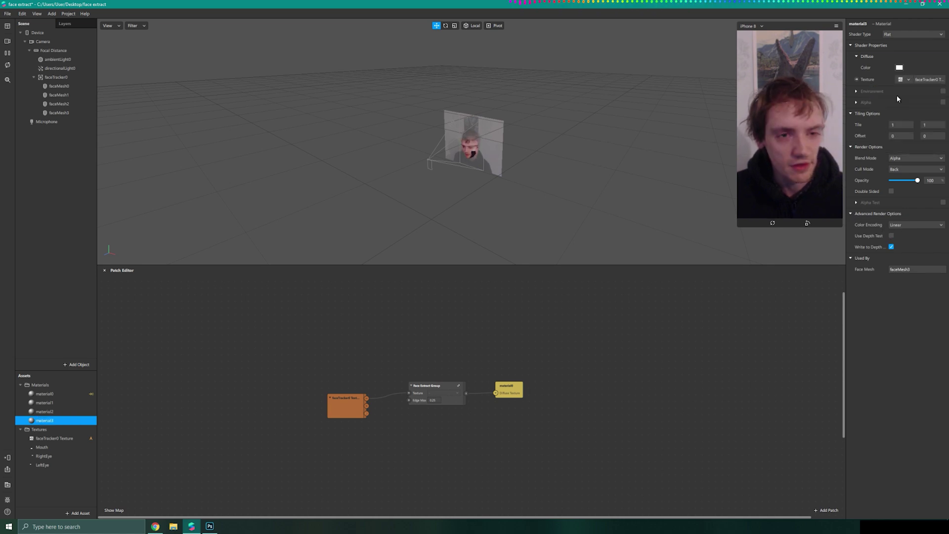
click(942, 102)
click(905, 125)
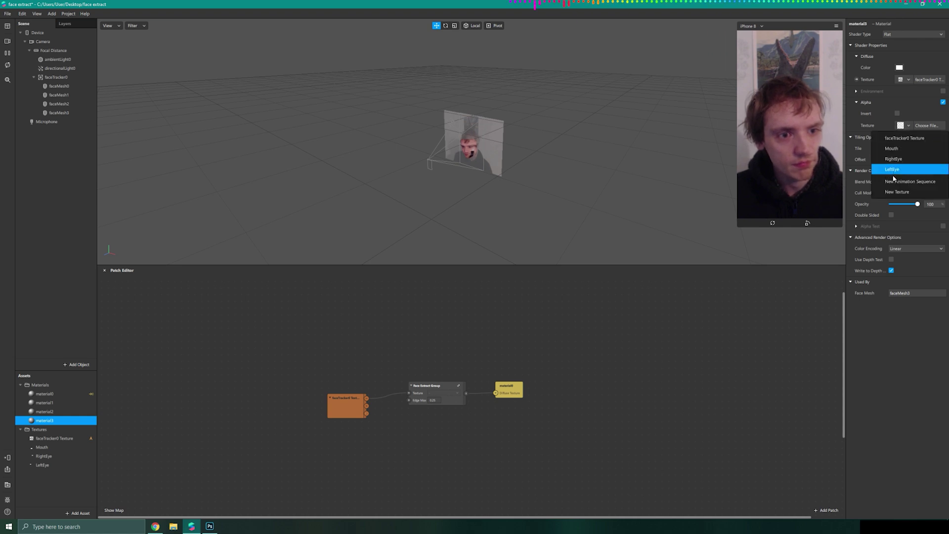
click(892, 148)
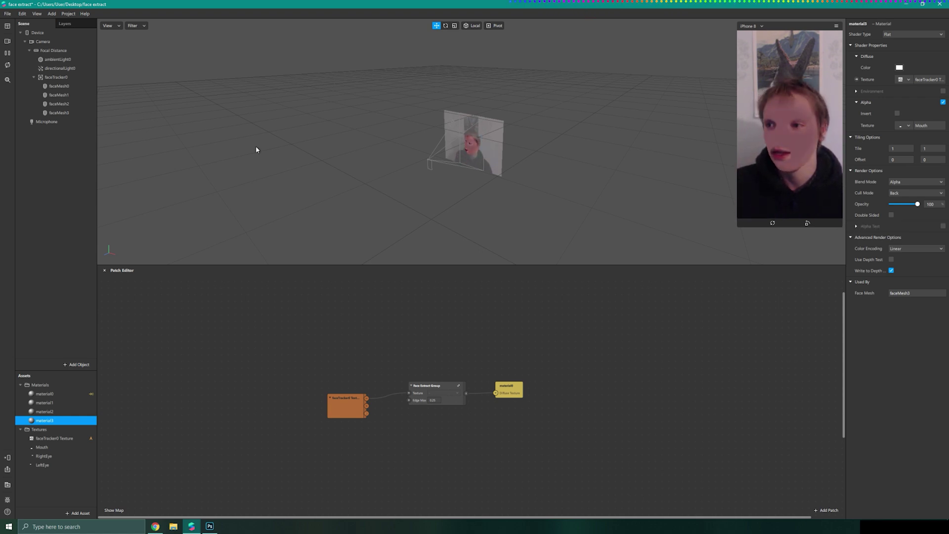
click(58, 94)
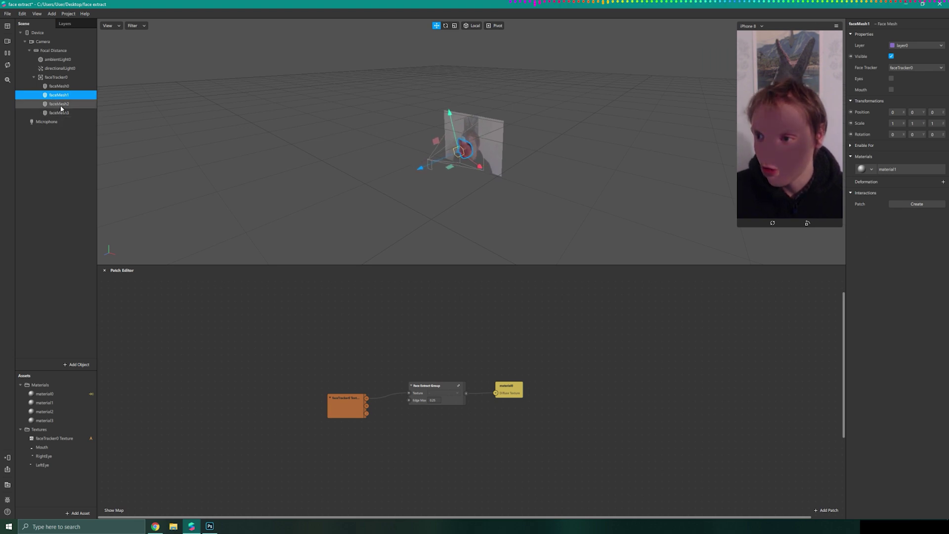
Step: Duplicate faceMesh1 and faceMesh2 with Ctrl+D, then check material2 and faceMesh5's shared material
shift+click(62, 105)
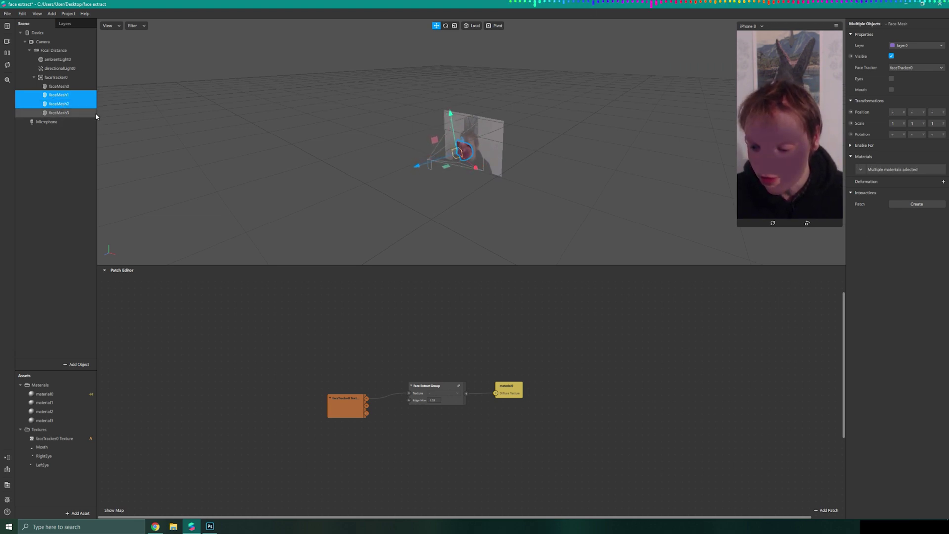
key(ctrl+d)
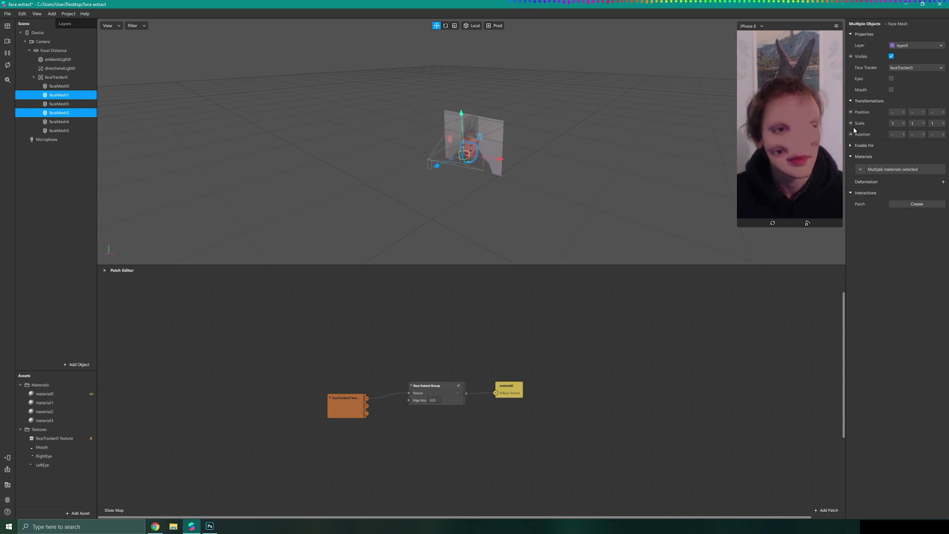
double_click(49, 412)
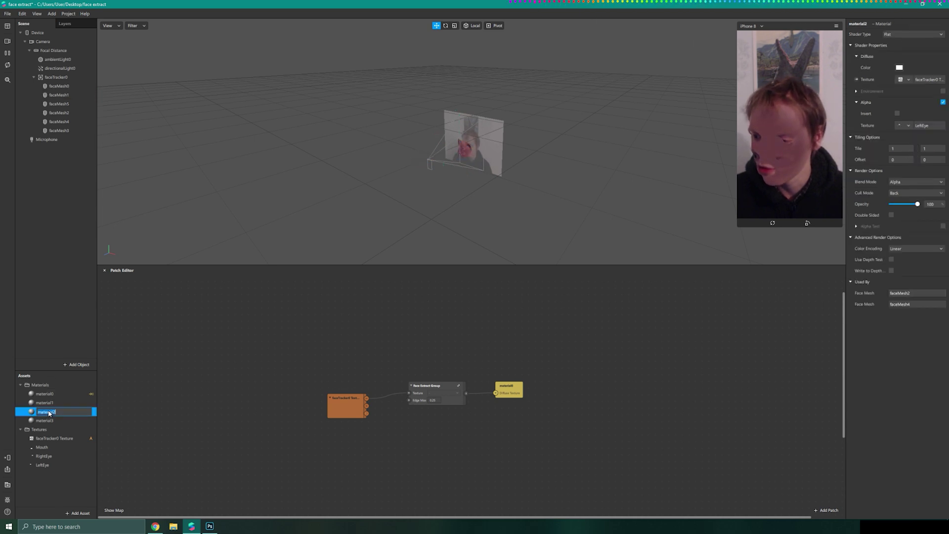
click(66, 105)
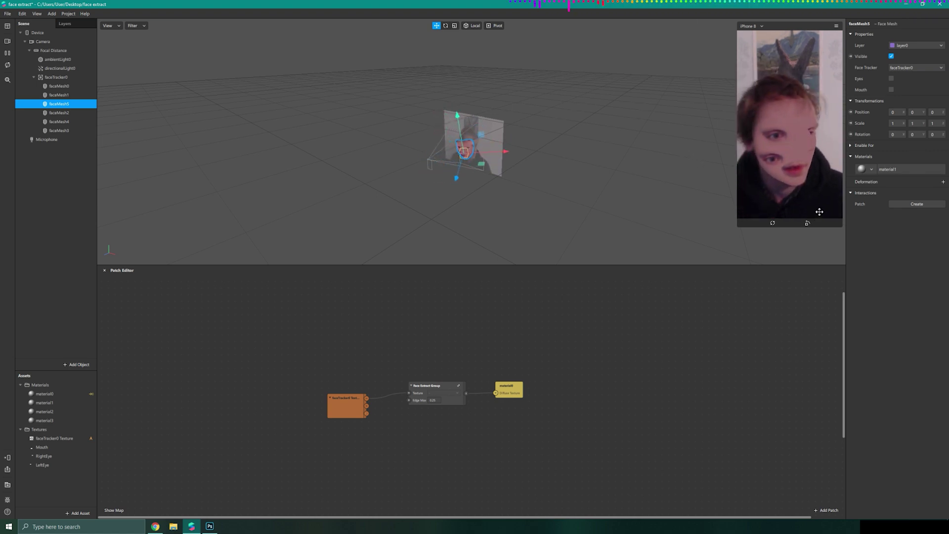
Step: Enable Write to Depth in material1's advanced render options, then select faceMesh1 and faceMesh2
double_click(64, 401)
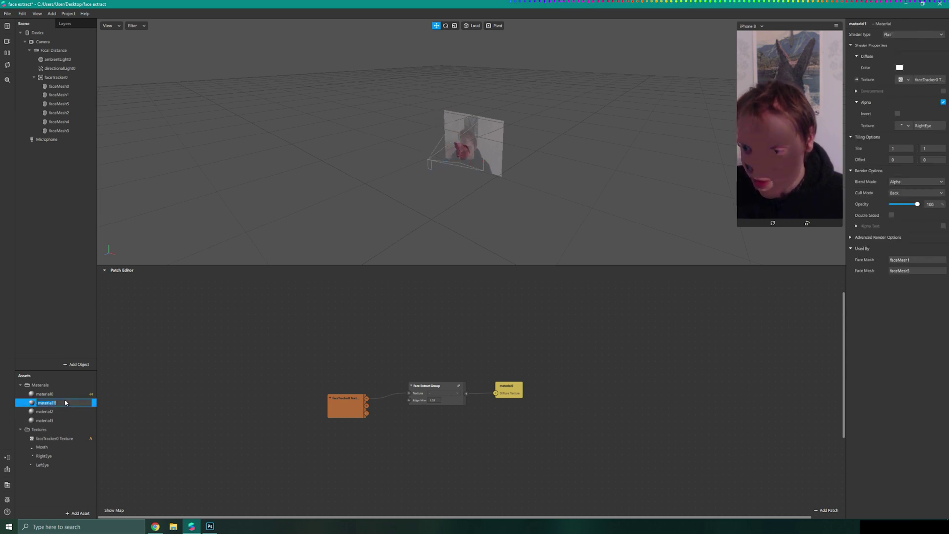
click(851, 238)
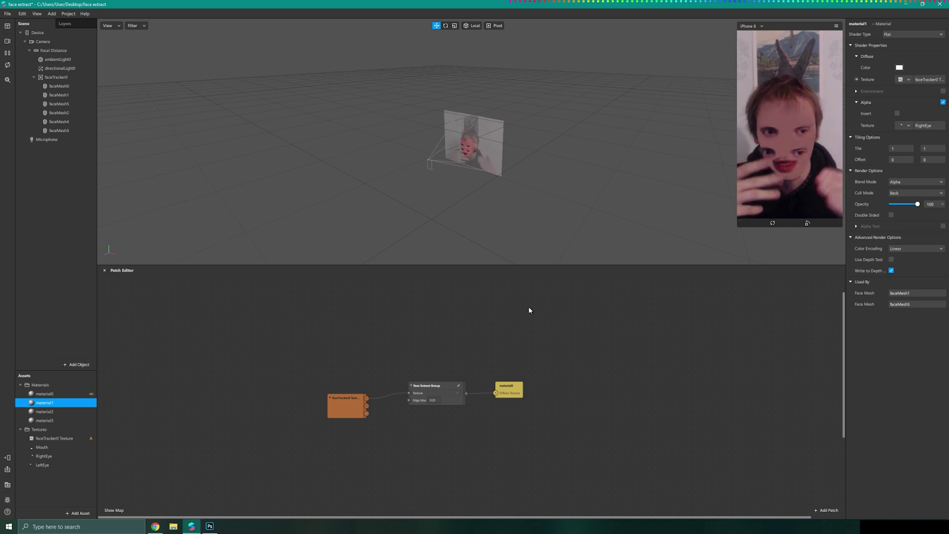
click(73, 95)
ctrl+click(69, 113)
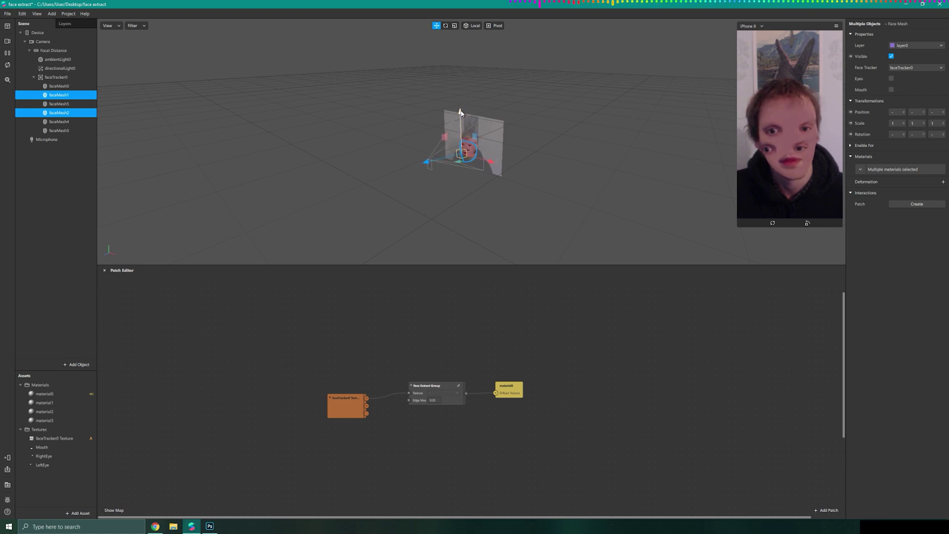
Step: Set faceMesh1's Position X to 0.0 and drag it slightly down on the face
click(898, 112)
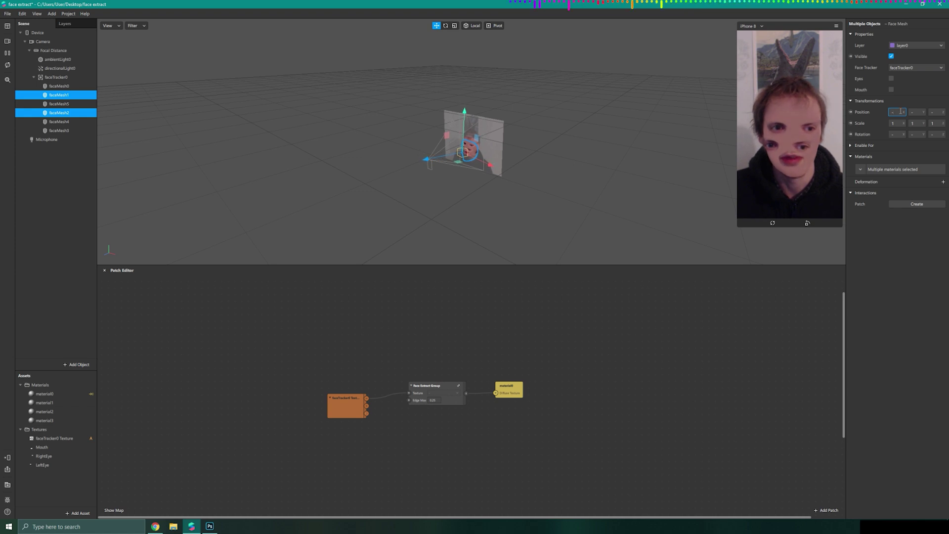
click(62, 95)
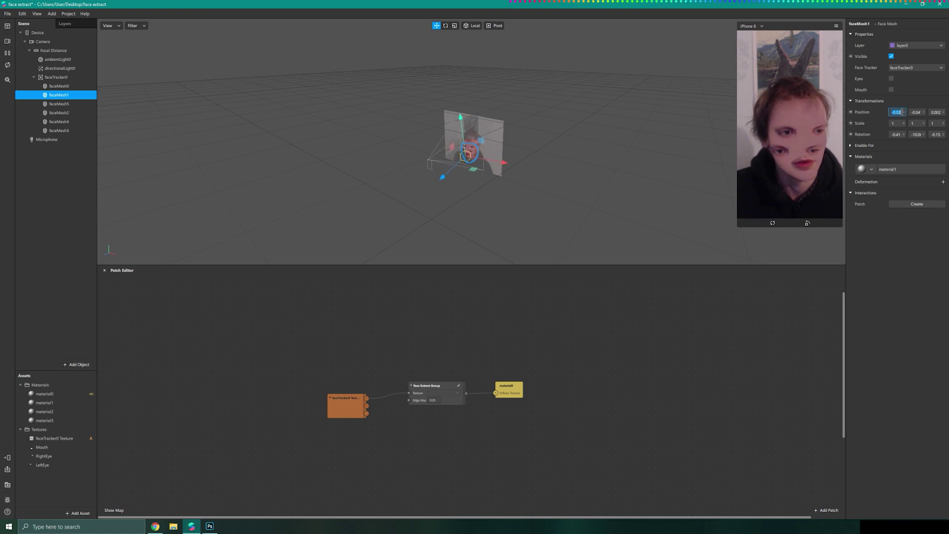
text(0)
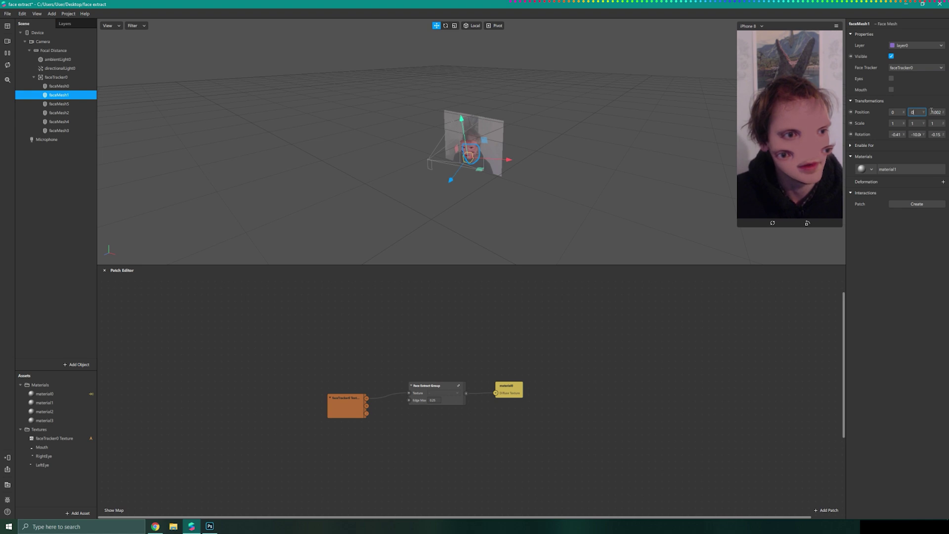
text(.0)
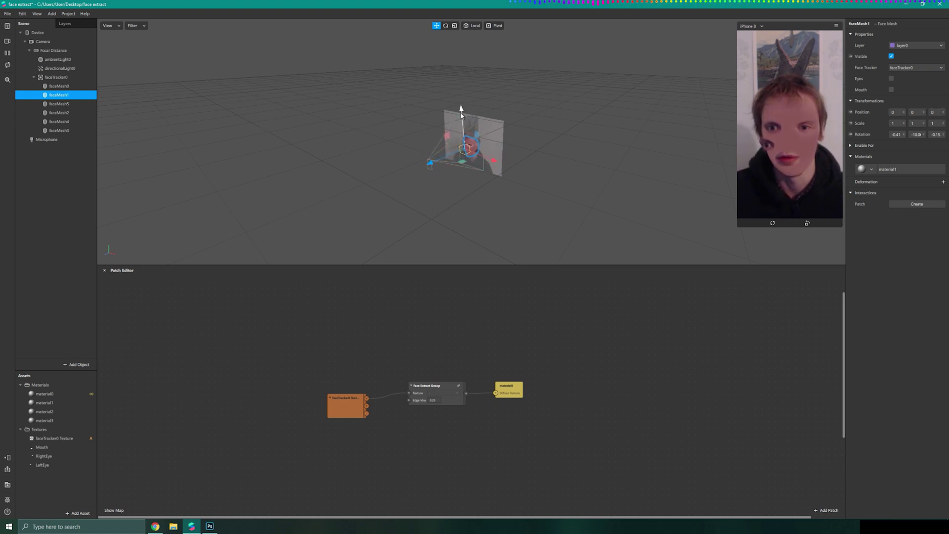
drag(461, 114, 459, 120)
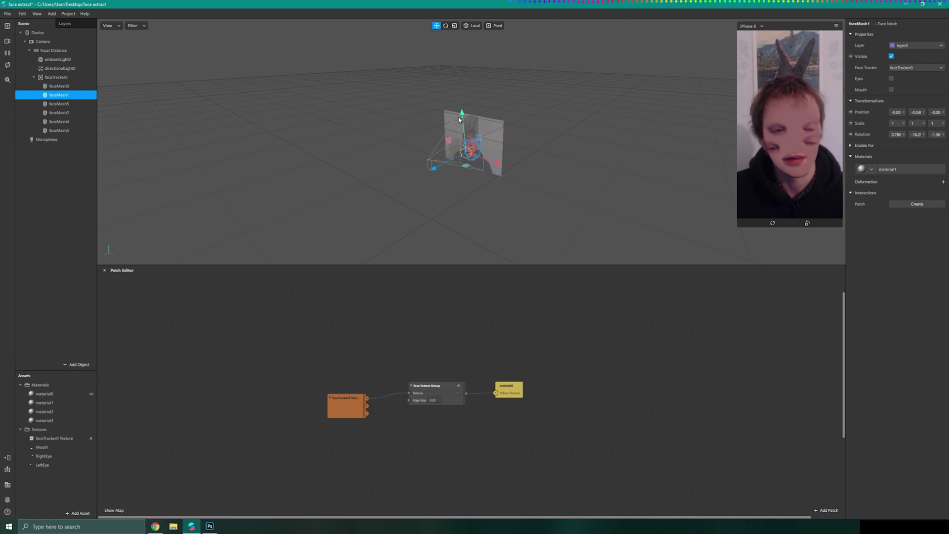
Step: Set faceMesh2's Position X and Z to 0, then select faceMesh5
click(55, 113)
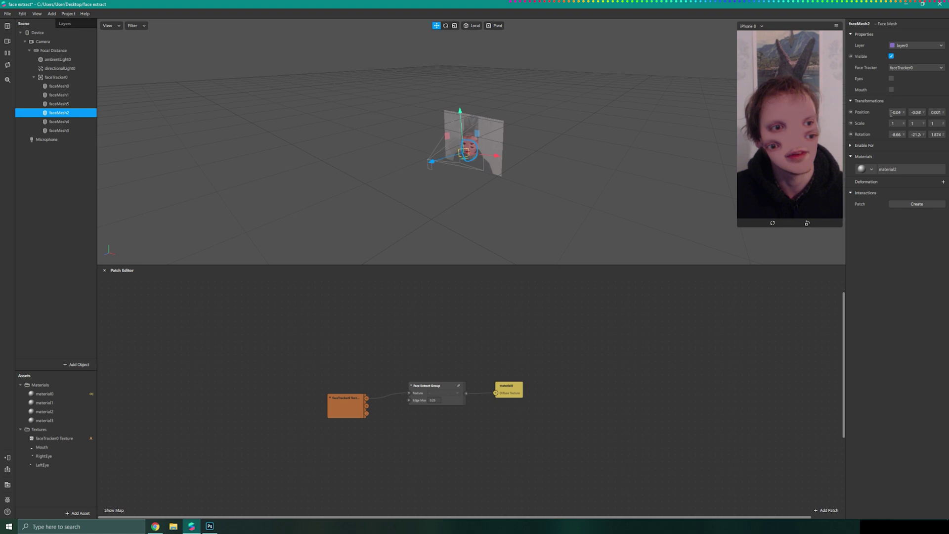
text(0)
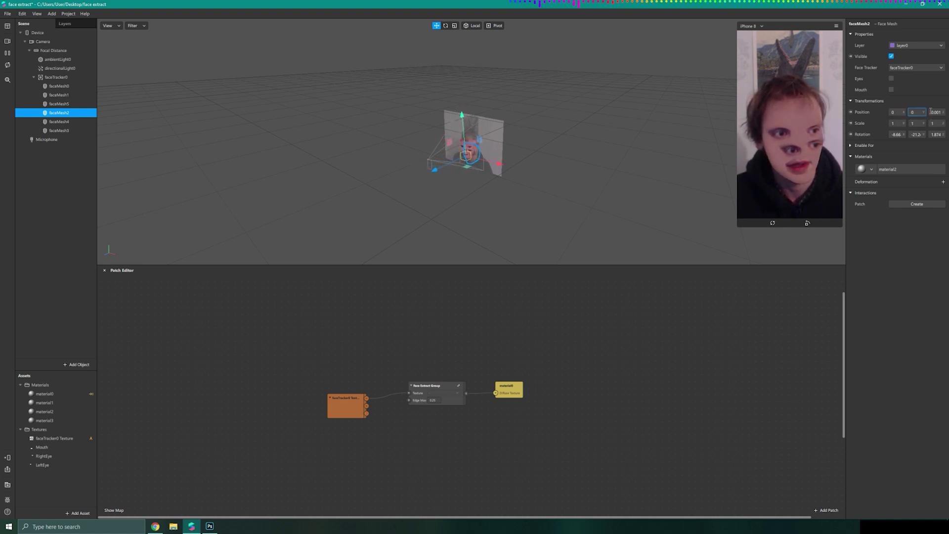
click(932, 112)
text(0)
key(Return)
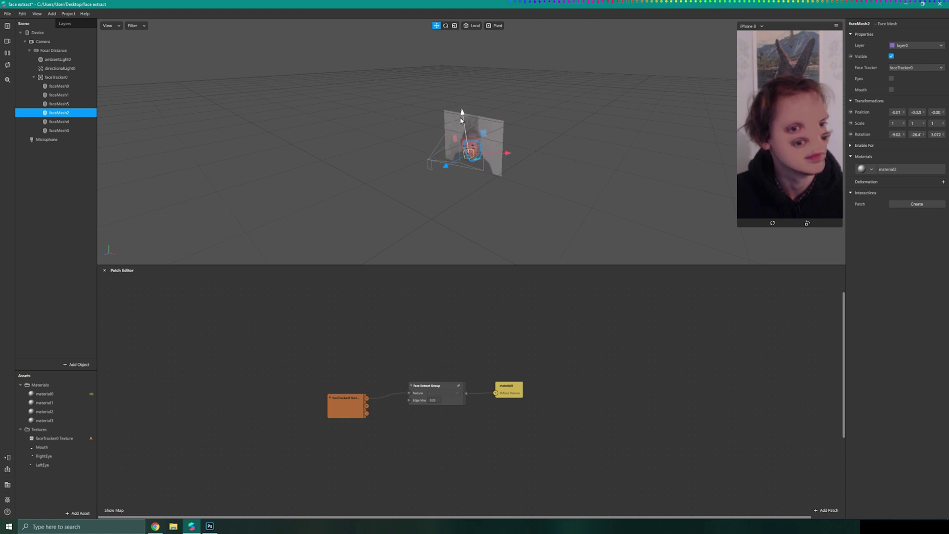
click(72, 105)
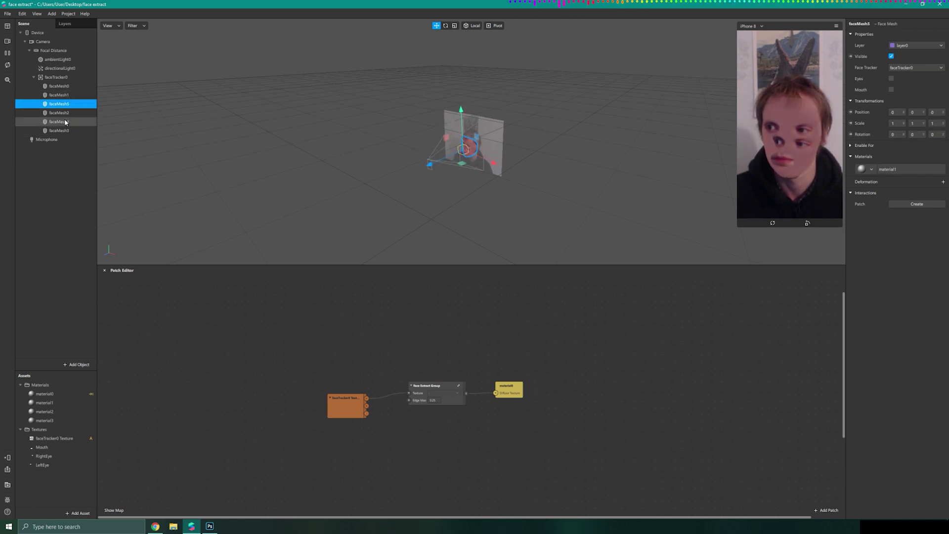
Step: Set faceMesh4's Position X to 0 and Z to 0.001
click(65, 123)
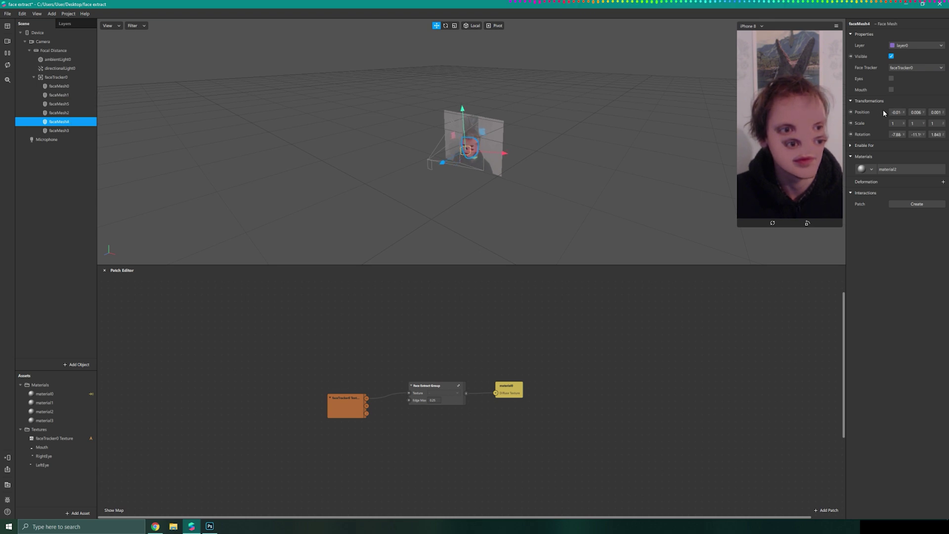
text(0)
key(Return)
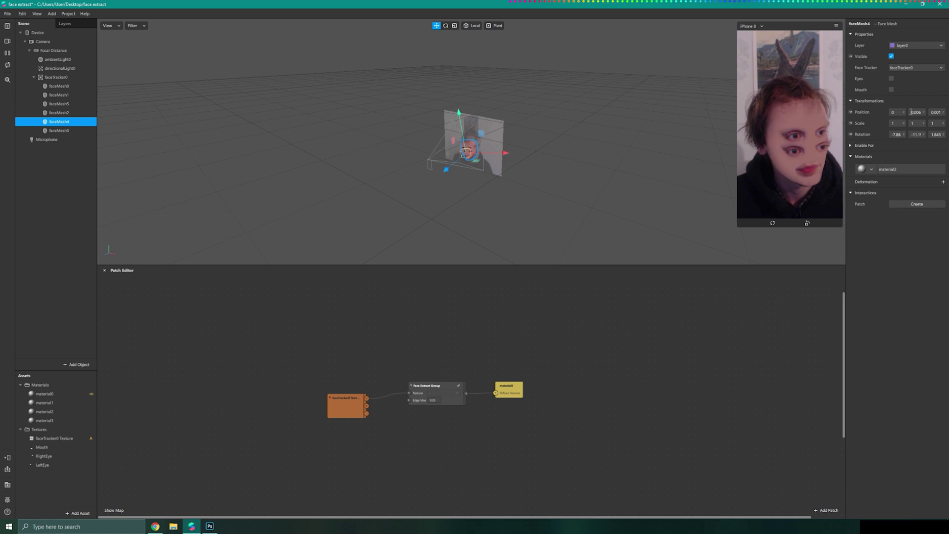
text(0)
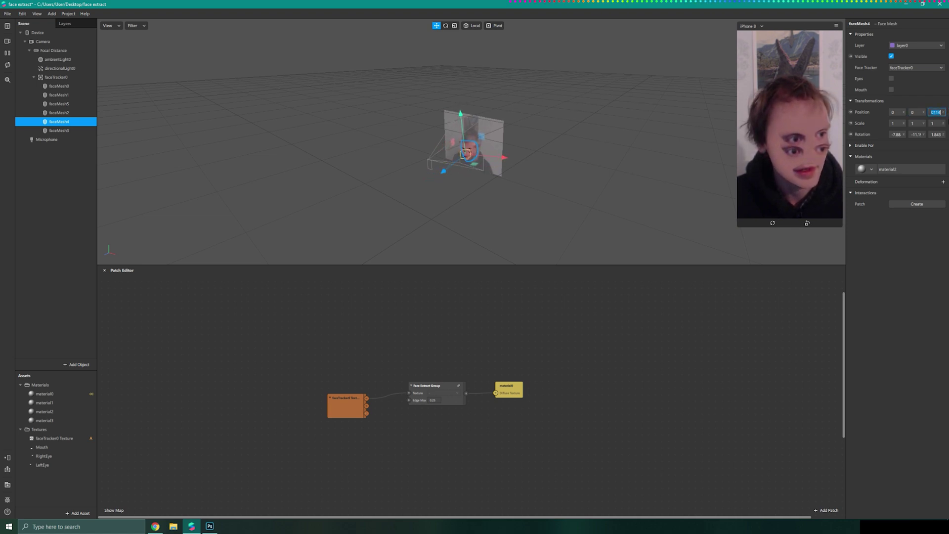
text(.001)
key(Return)
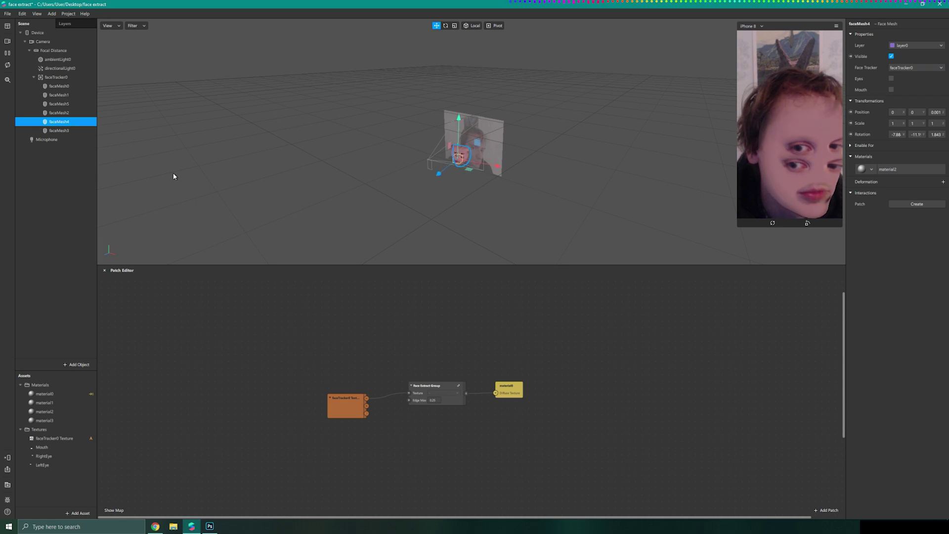
Step: Select faceMesh3, then all five duplicate face meshes, then the base faceMesh0
click(60, 130)
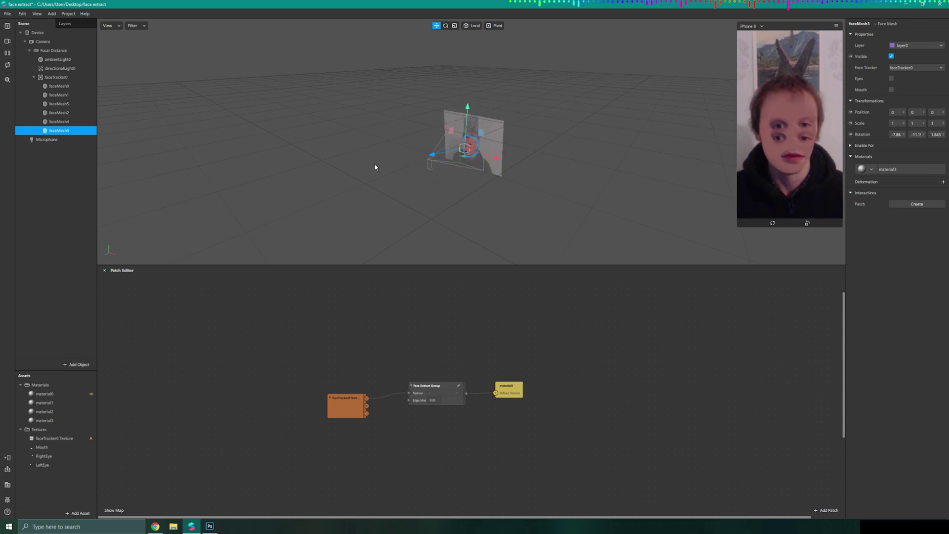
shift+click(64, 112)
shift+click(59, 94)
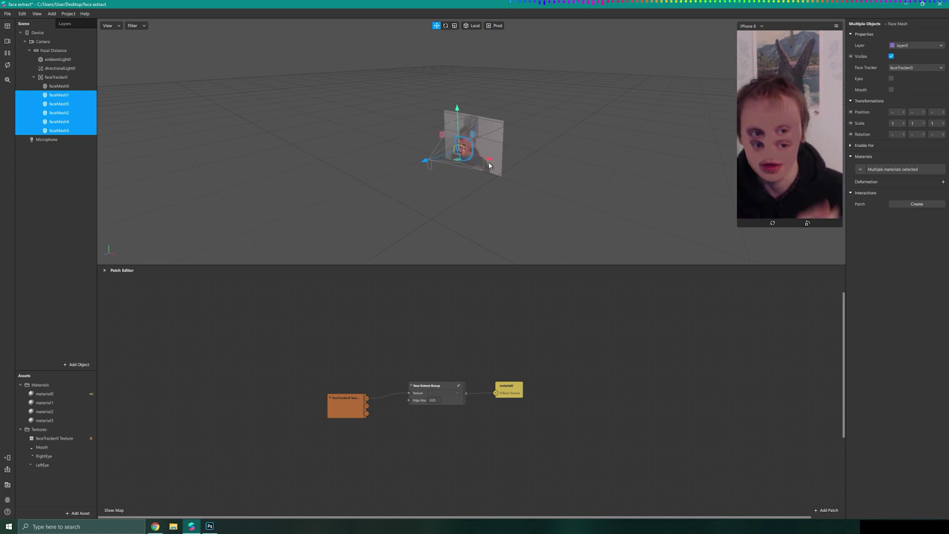
click(69, 86)
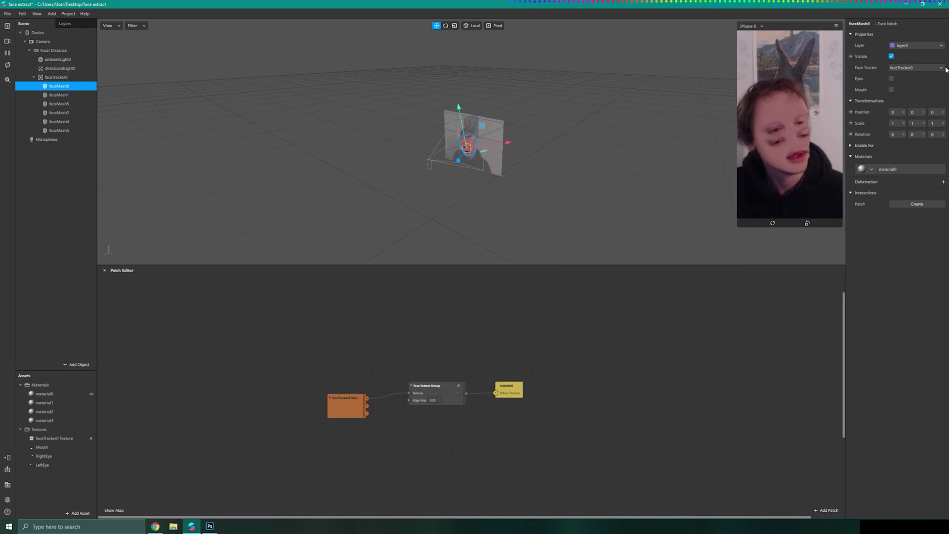
Step: Turn on Write to Depth in material0's advanced render options
double_click(67, 391)
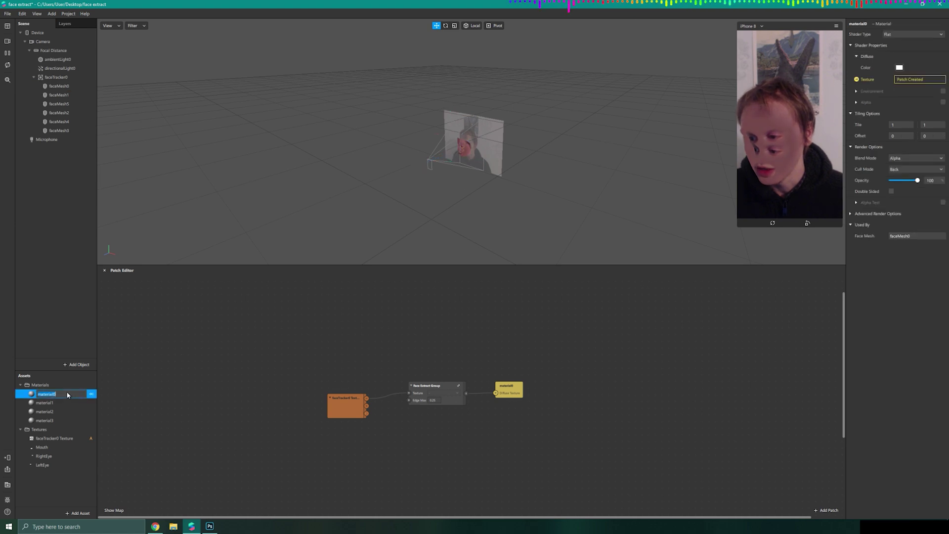
click(851, 214)
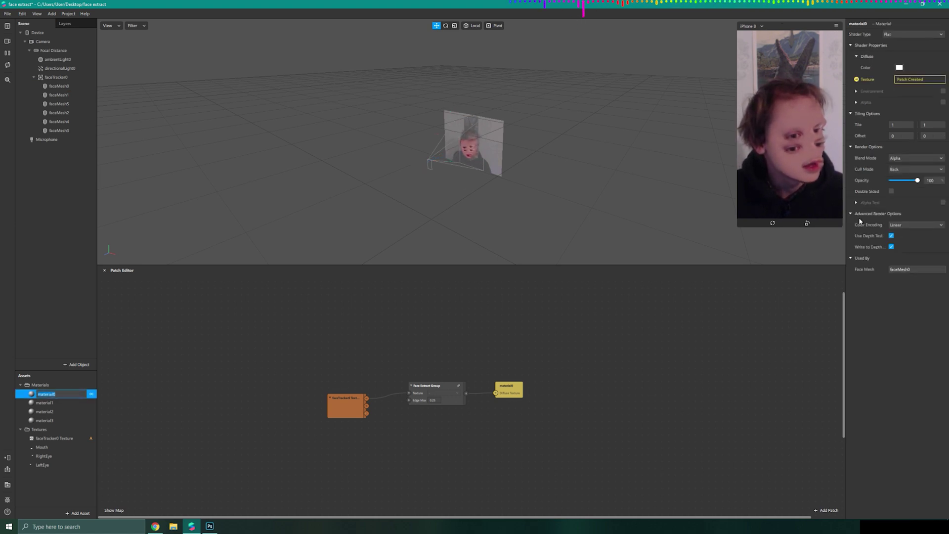
click(891, 247)
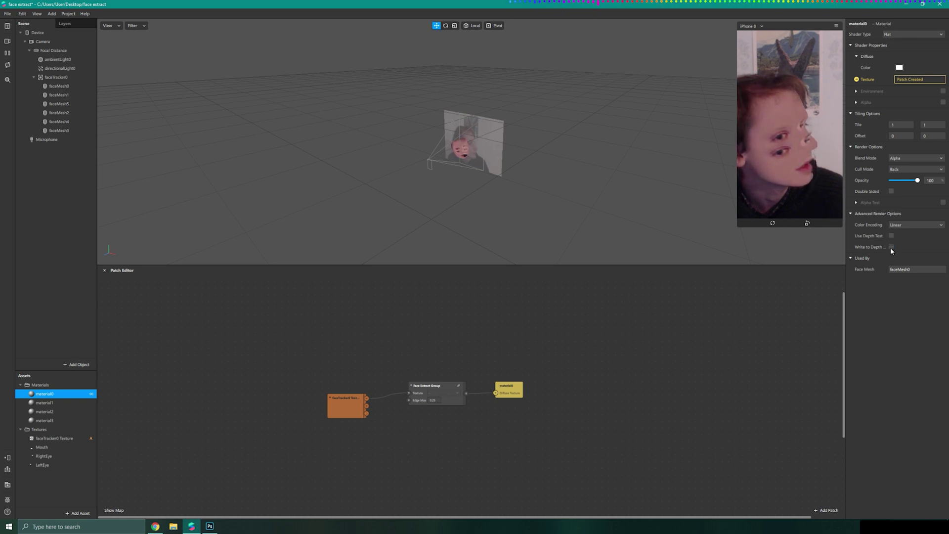
Step: Select the five duplicate face meshes faceMesh1 through faceMesh5 together
click(84, 95)
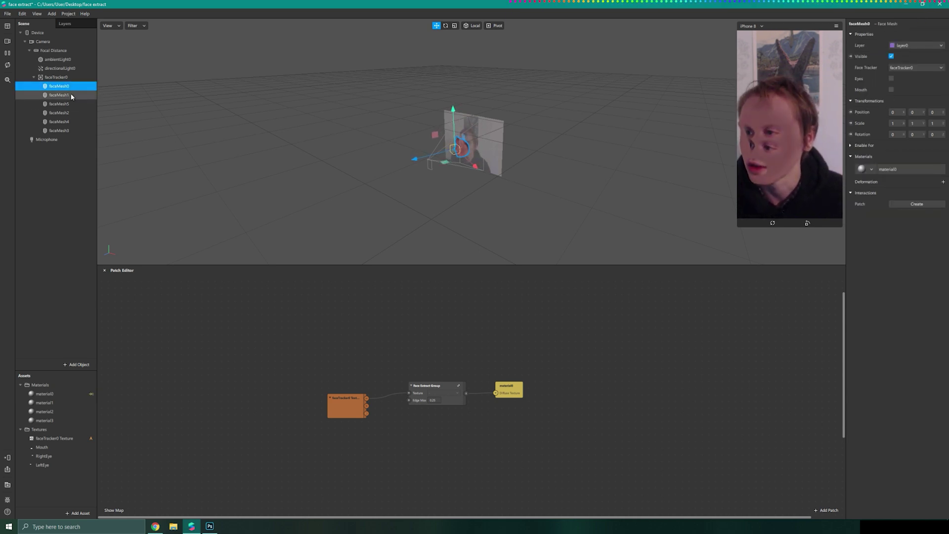
ctrl+click(78, 130)
ctrl+click(62, 121)
ctrl+click(60, 113)
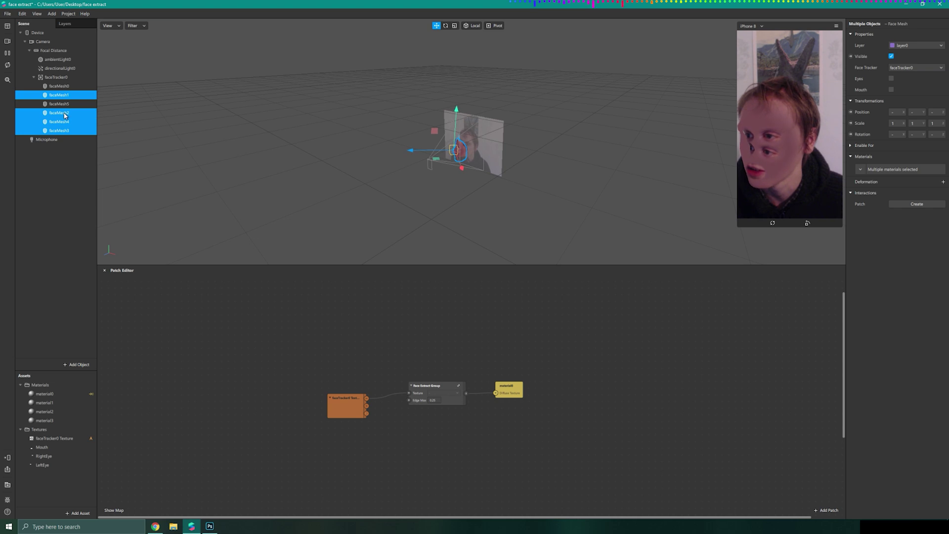
ctrl+click(59, 104)
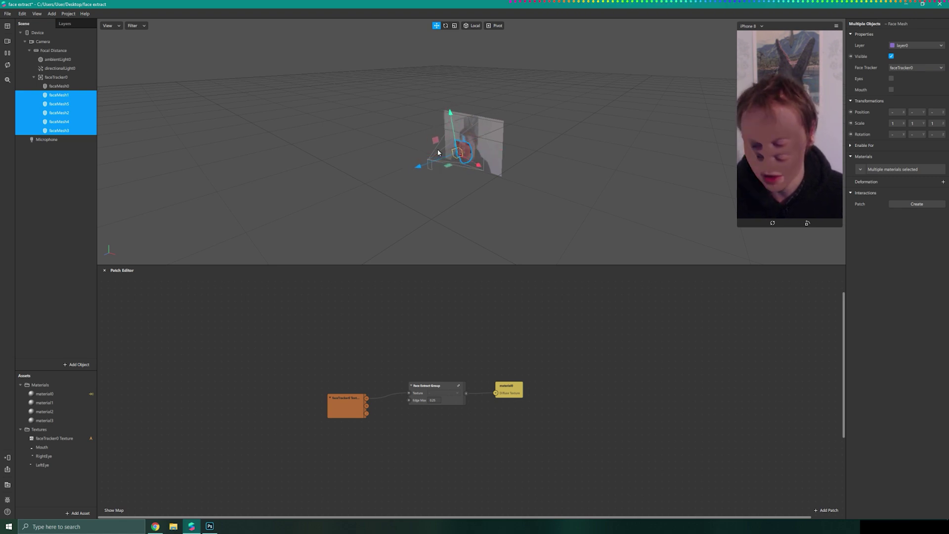
Step: Hide the base faceMesh0 by unticking Visible
click(59, 94)
click(59, 88)
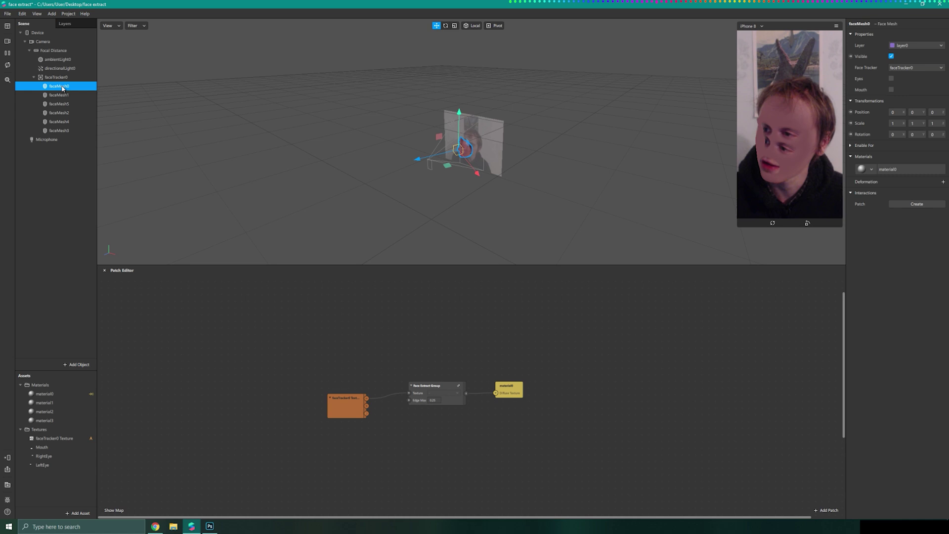
click(892, 56)
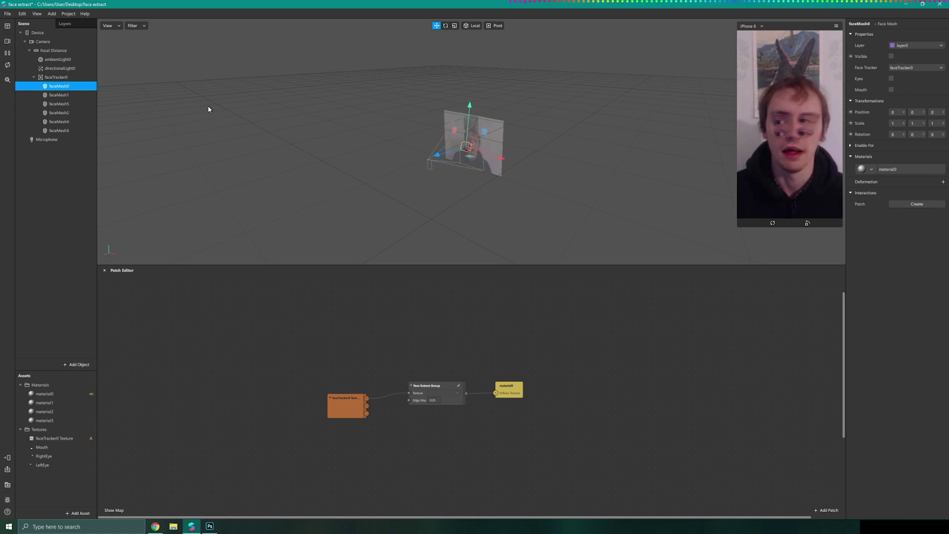
Step: Set the position of all five duplicate face meshes to 0, 0, 0
click(59, 95)
ctrl+click(59, 130)
ctrl+click(58, 113)
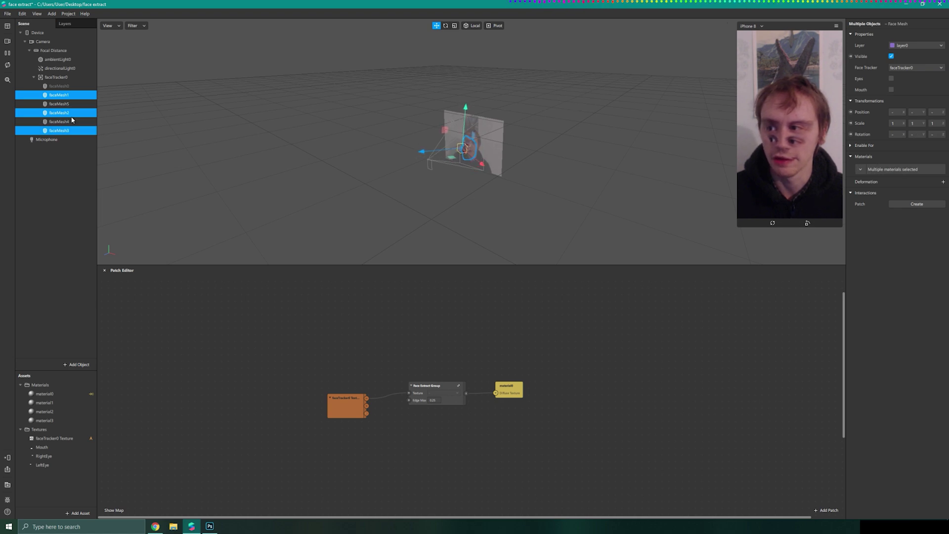
ctrl+click(58, 103)
ctrl+click(59, 122)
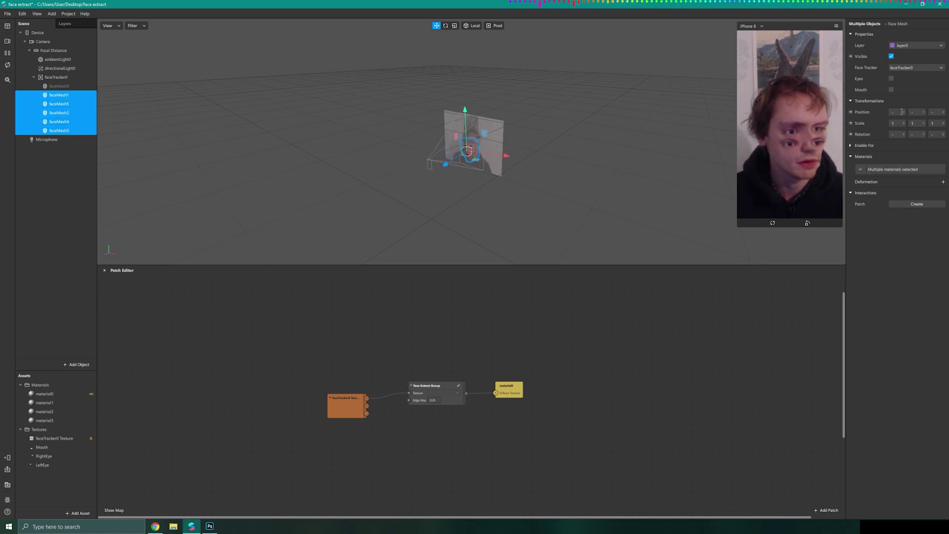
text(0)
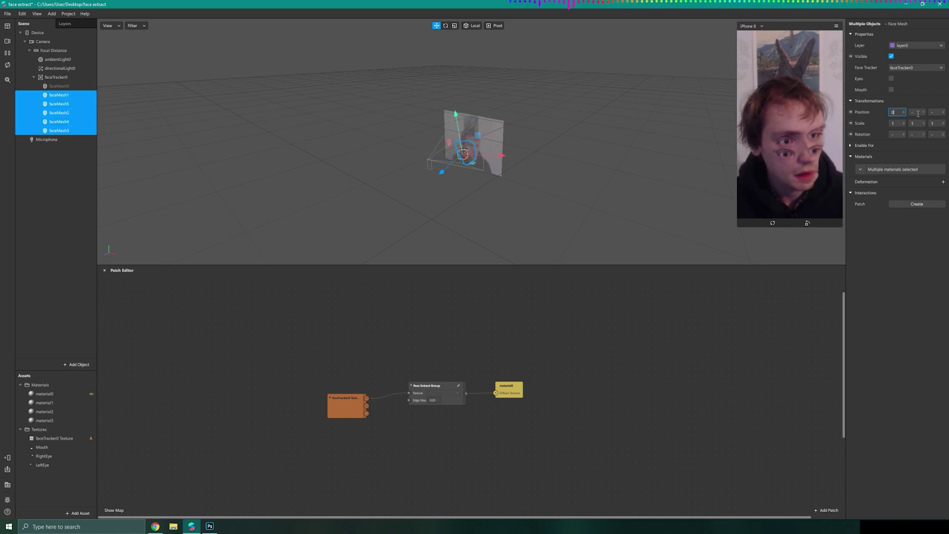
key(Tab)
text(0)
key(Tab)
text(0)
key(Return)
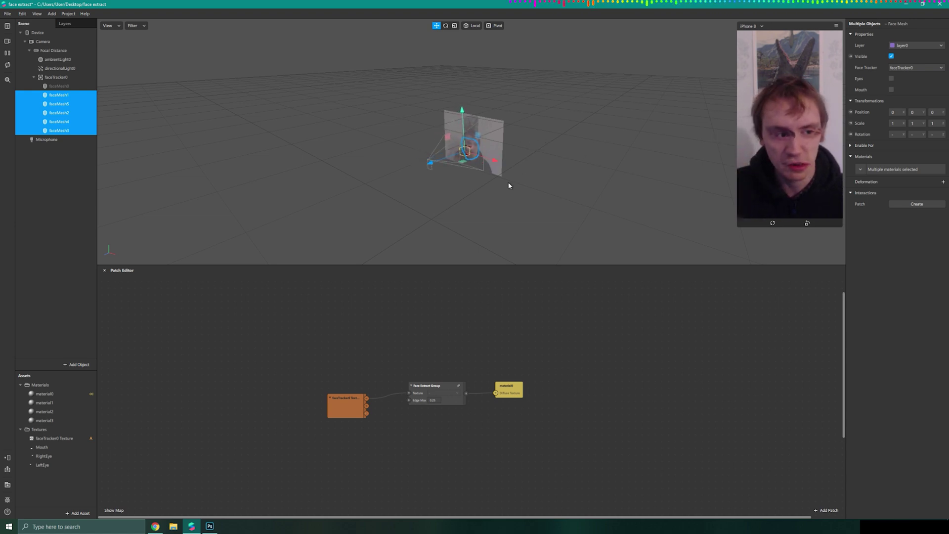
Step: Select material1–material3 together and switch Write to Depth off and back on
double_click(52, 403)
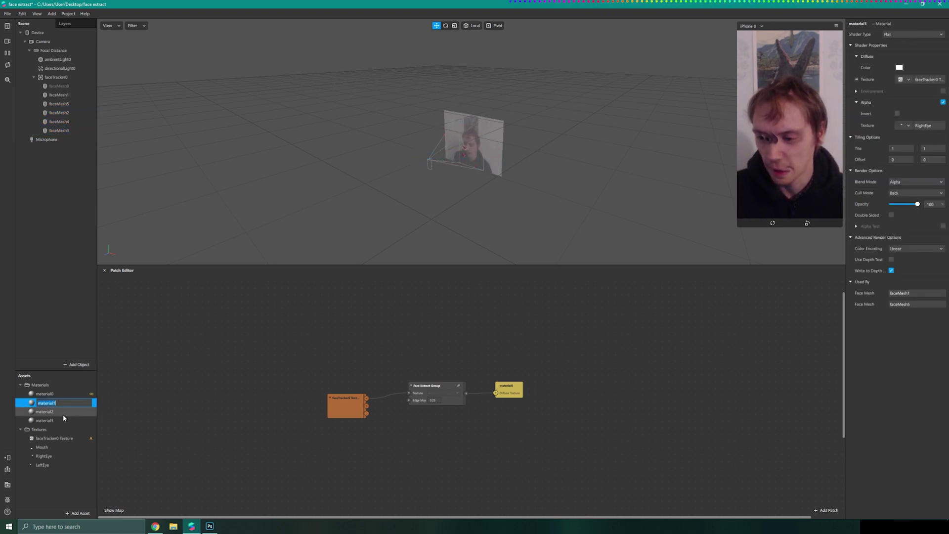
shift+click(55, 421)
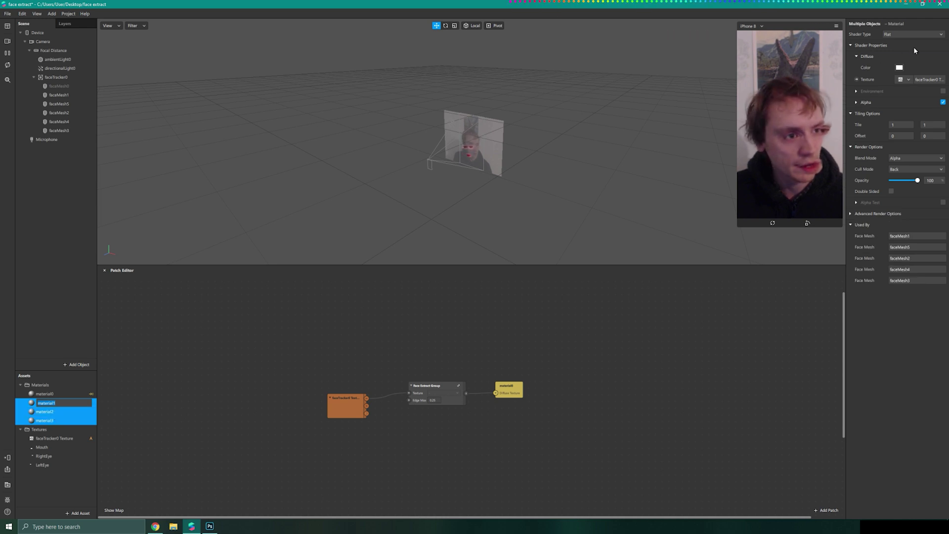
click(851, 214)
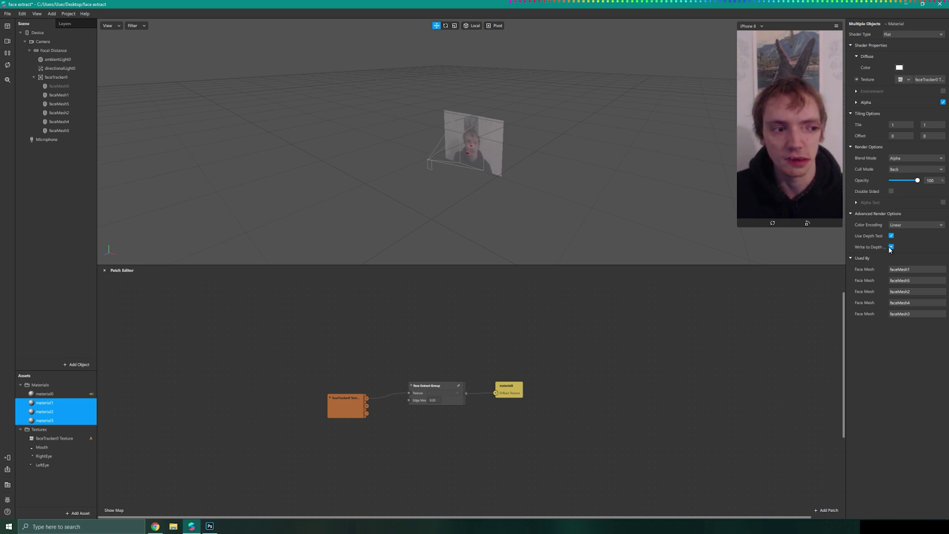
click(890, 247)
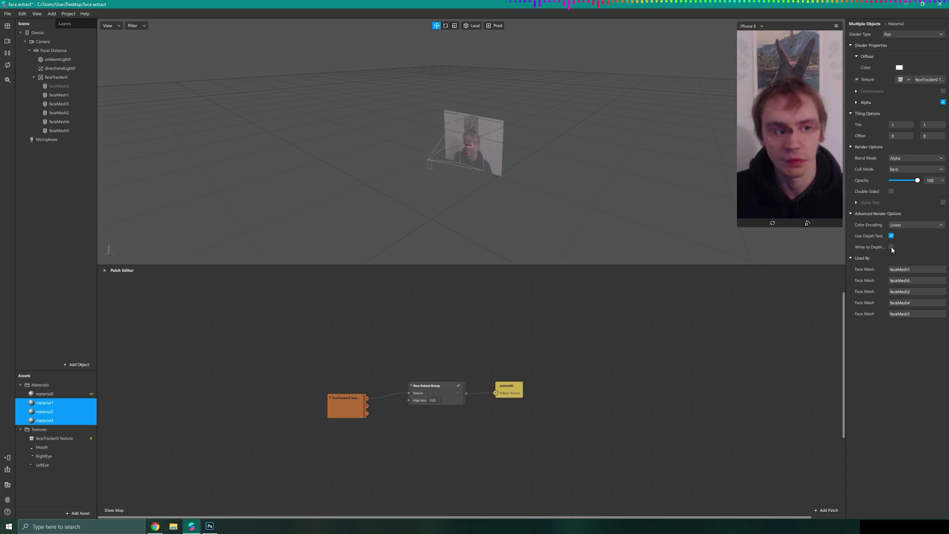
click(891, 248)
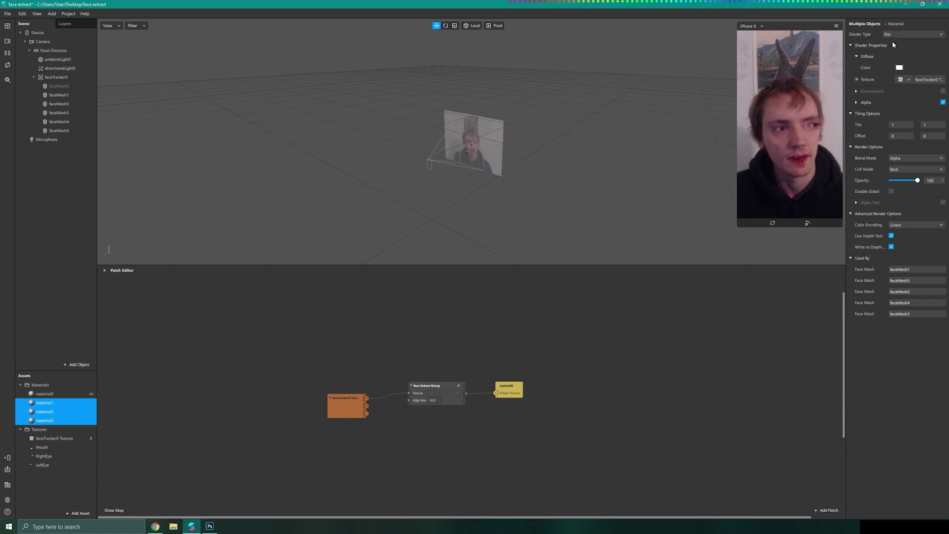
Step: Begin selecting the duplicate face meshes faceMesh1, faceMesh4 and faceMesh3
click(59, 95)
ctrl+click(59, 121)
ctrl+click(59, 130)
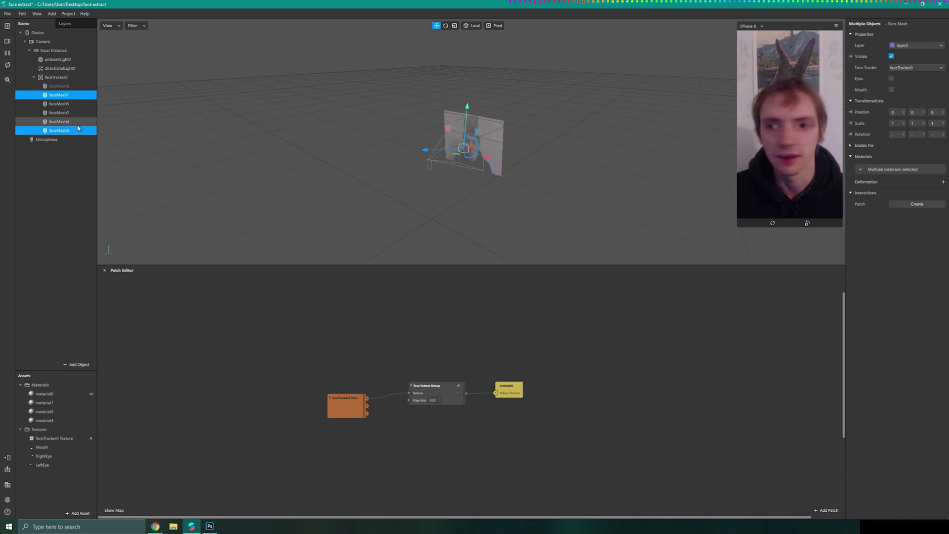
Step: Put all five duplicate face meshes on render layer layer1
ctrl+click(59, 112)
ctrl+click(58, 104)
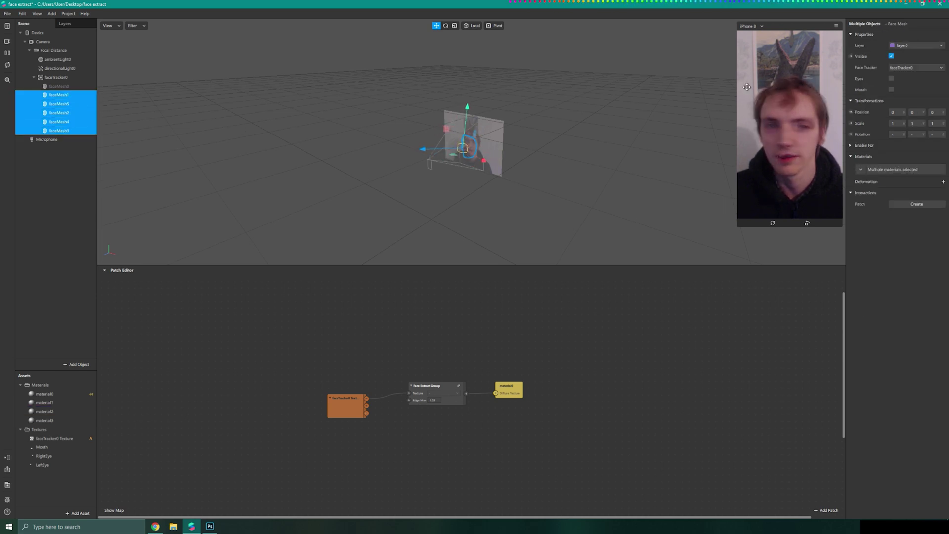
click(908, 47)
click(904, 62)
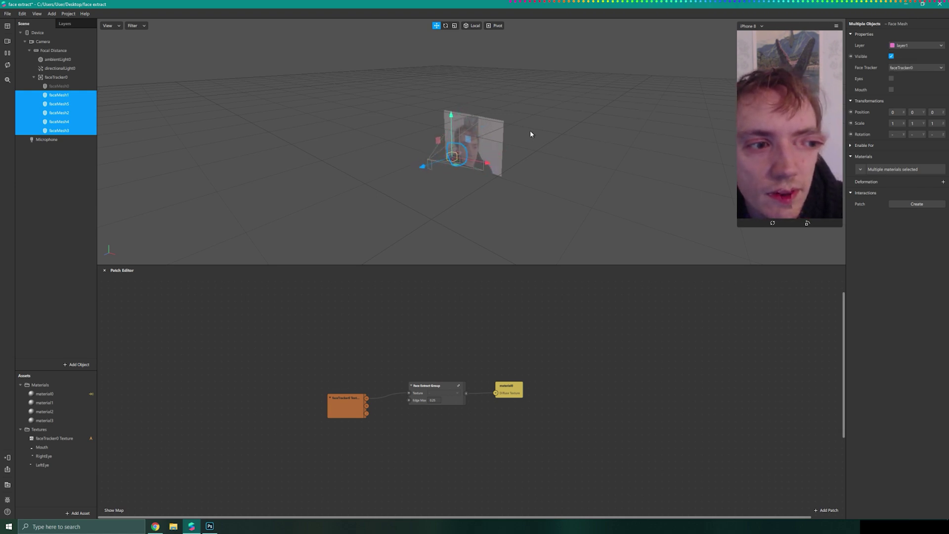
Step: Inspect faceMesh1, faceMesh3 and then the base faceMesh0 individually
click(51, 95)
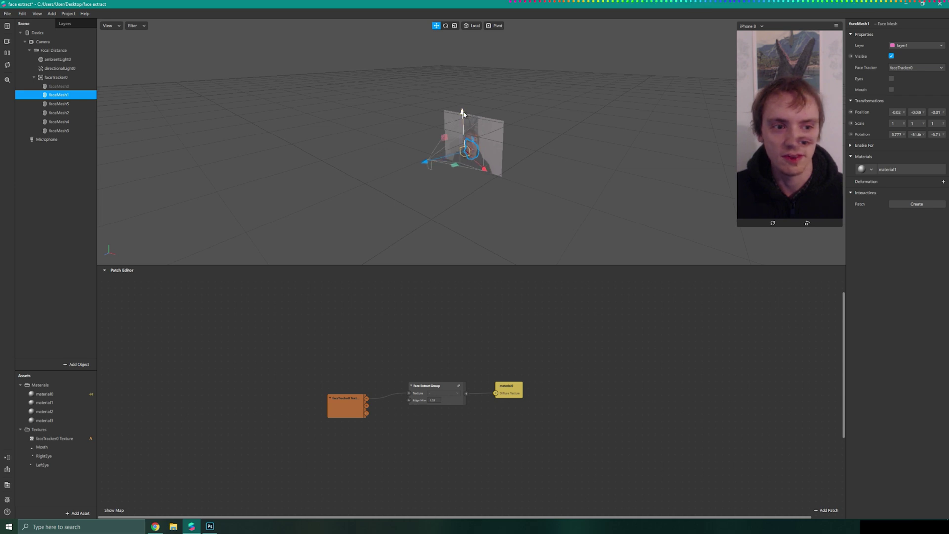
click(465, 149)
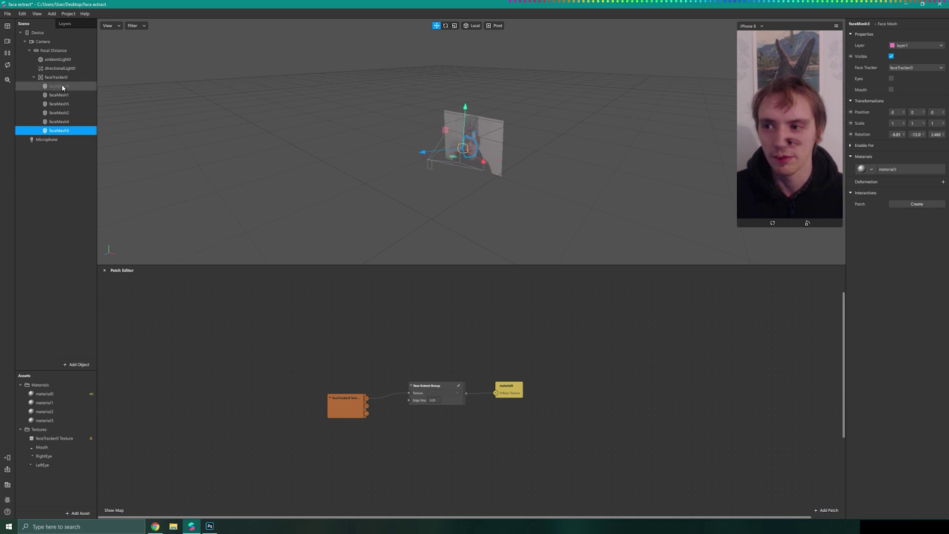
click(467, 144)
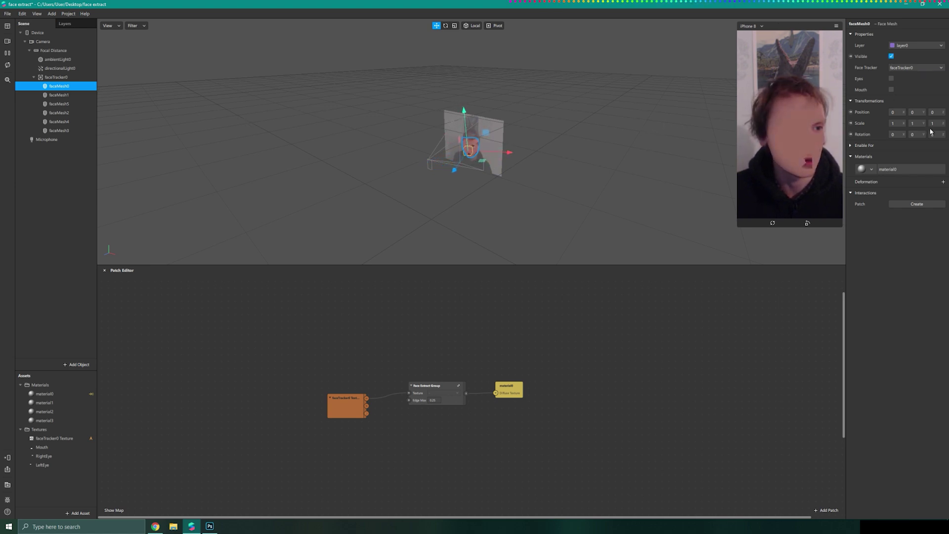
Step: Select all five duplicate face meshes, then briefly open and close the camera simulation options
click(60, 95)
ctrl+click(59, 131)
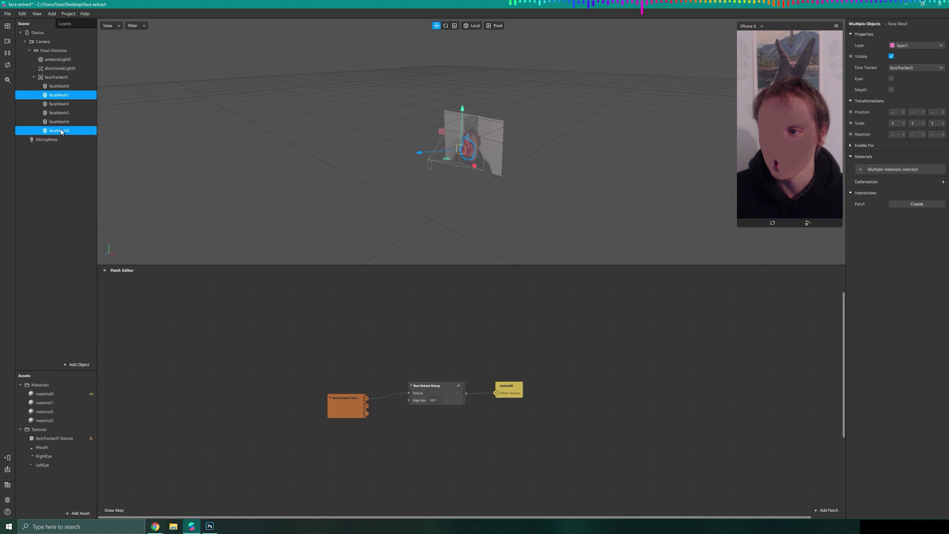
ctrl+click(59, 122)
ctrl+click(59, 113)
ctrl+click(59, 104)
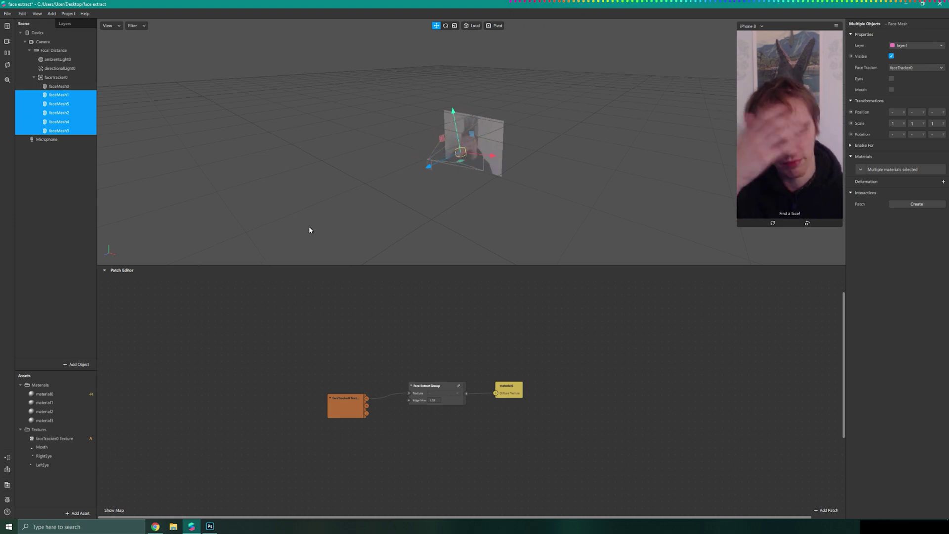
click(7, 41)
click(317, 306)
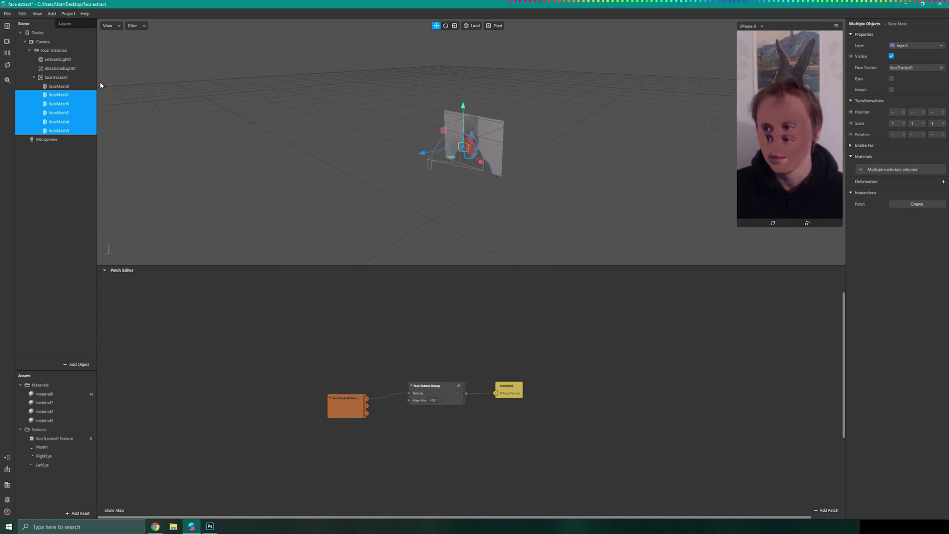
Step: Select the base faceMesh0 on its own
click(69, 86)
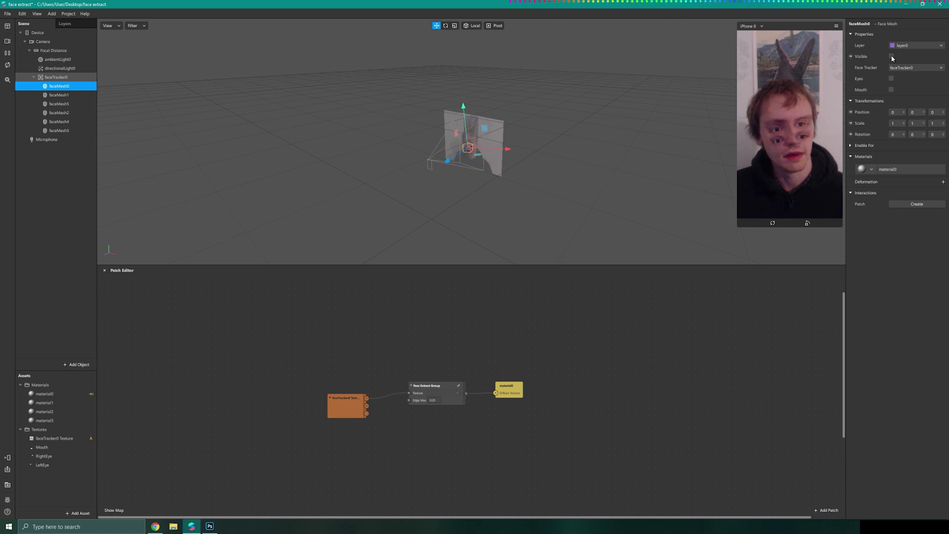